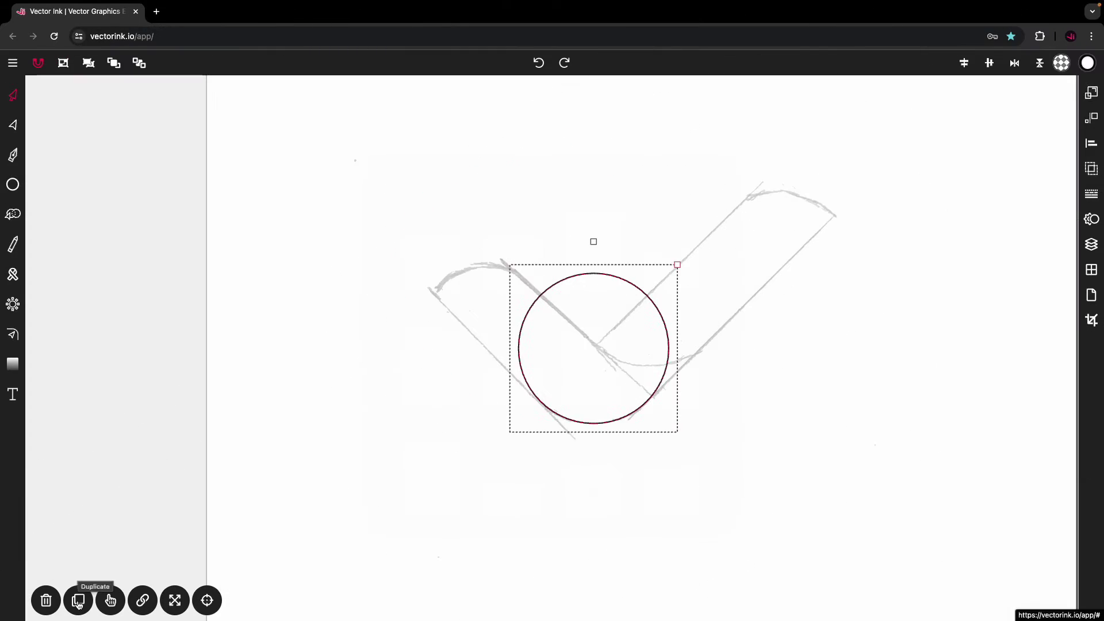
Place a duplicate of the circle diagonally above the original, on the inner curve of the check-mark sketch
drag(580, 435, 636, 378)
scroll(703, 410, up, 3)
scroll(703, 411, down, 2)
Draw two parallel 45-degree lines along both edges of the sketch's long arm, tangent to the circles
click(18, 184)
drag(624, 474, 818, 280)
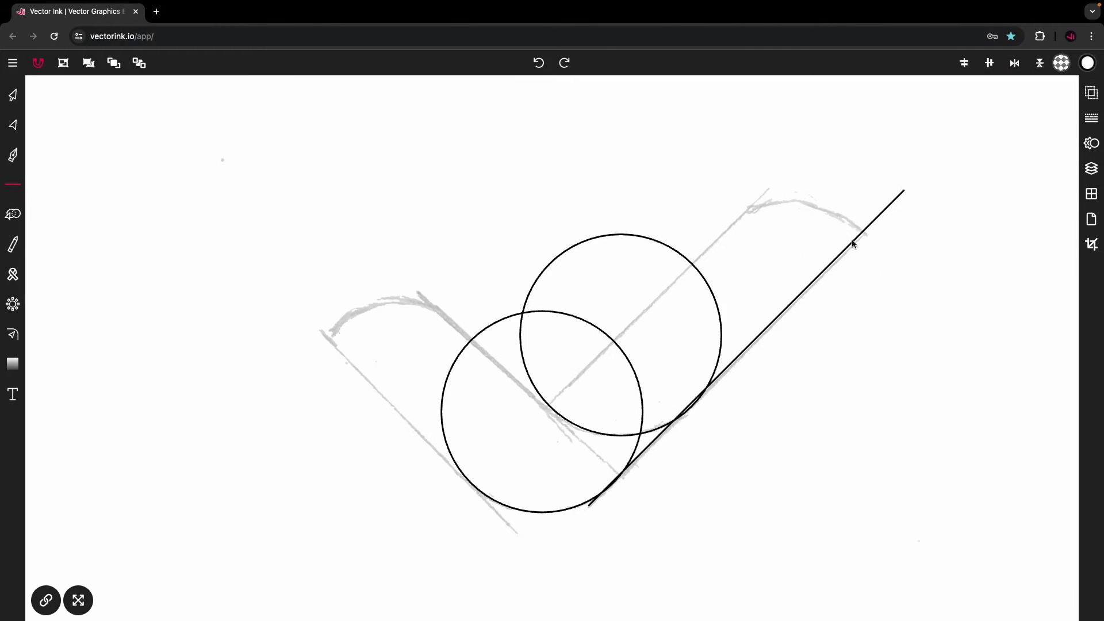
scroll(703, 345, up, 2)
drag(578, 435, 771, 241)
Place mirrored copies of the two lines along the sketch's short arm and circle copies at both arm ends
key(ctrl+a)
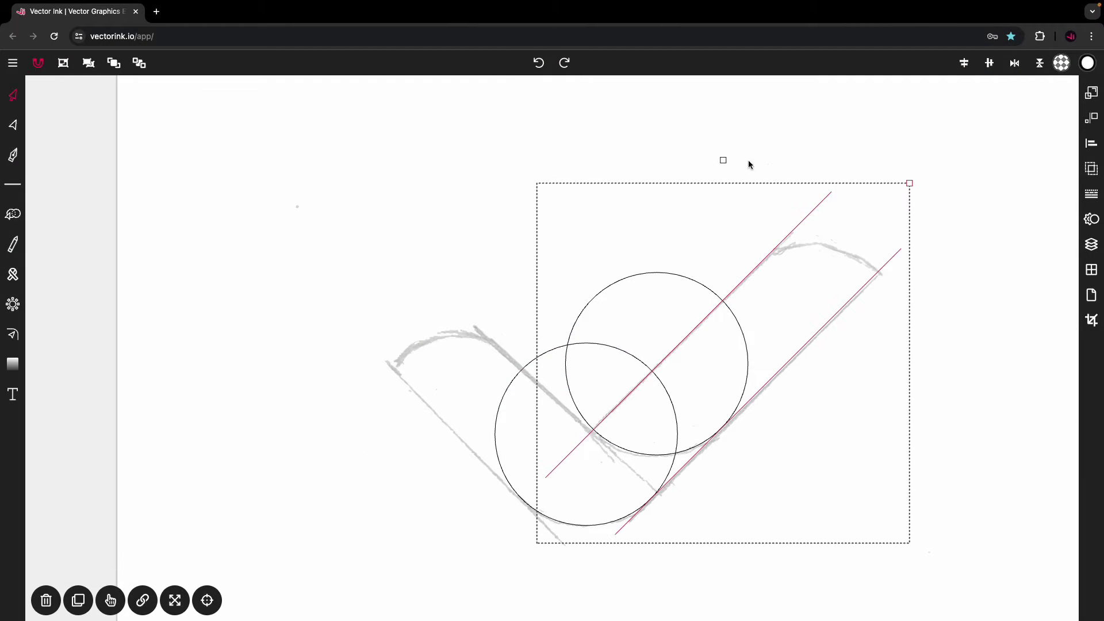
drag(733, 402, 535, 383)
scroll(420, 283, up, 3)
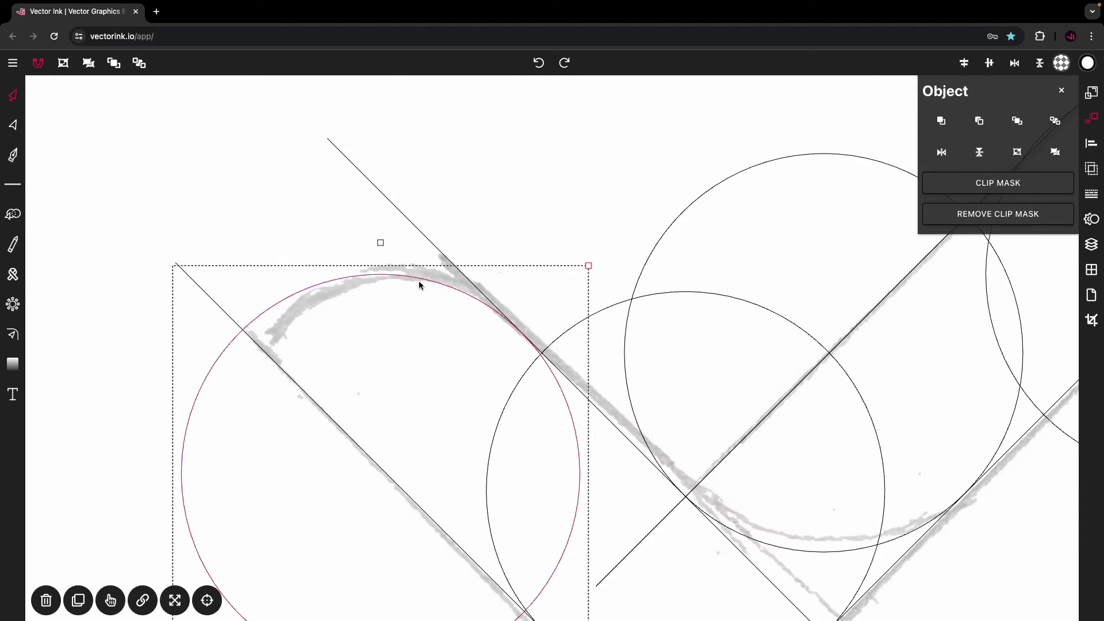
scroll(540, 239, up, 3)
scroll(513, 288, down, 5)
Load a fill colour palette with pink, blue and dark blue swatches
click(1061, 62)
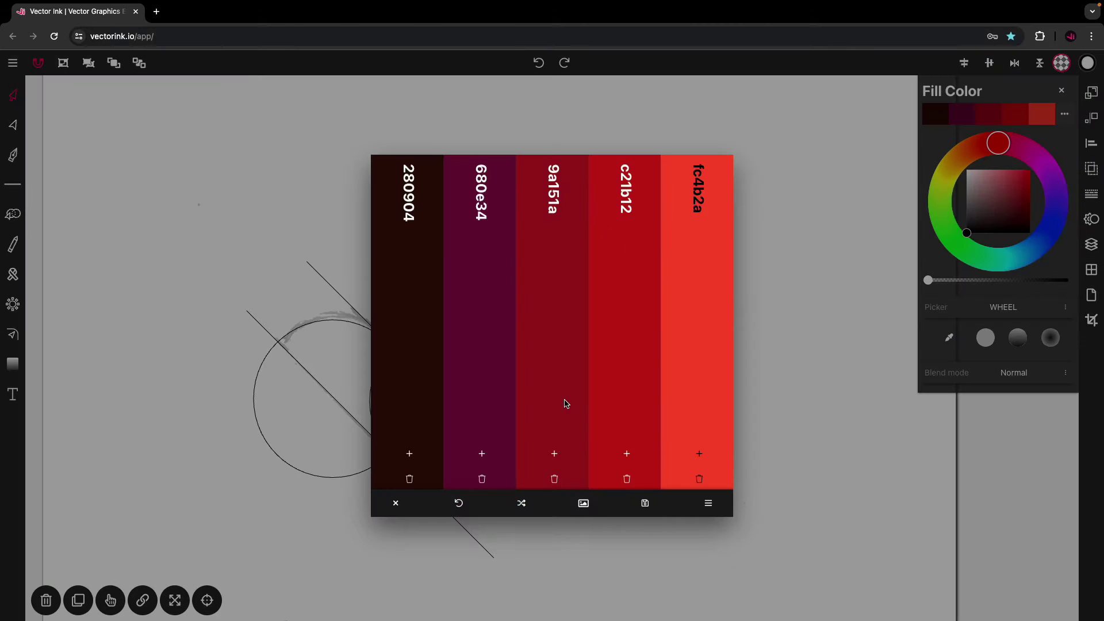
scroll(539, 360, down, 3)
click(539, 360)
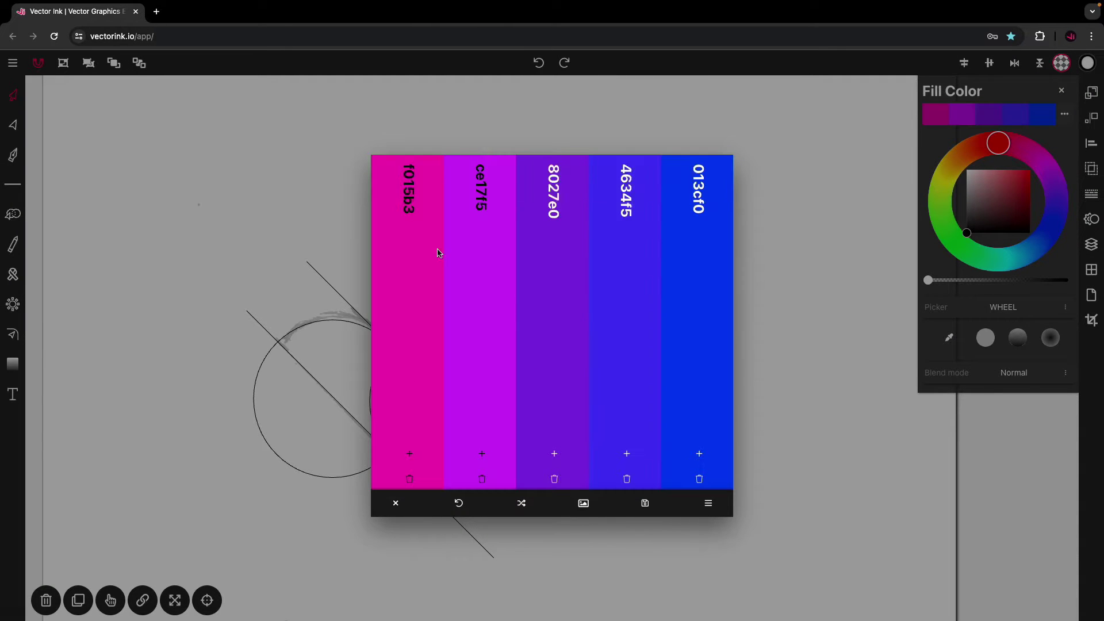
click(800, 112)
Use the shape builder to merge the short-arm regions in pink and the long-arm regions in blue
key(shift+m)
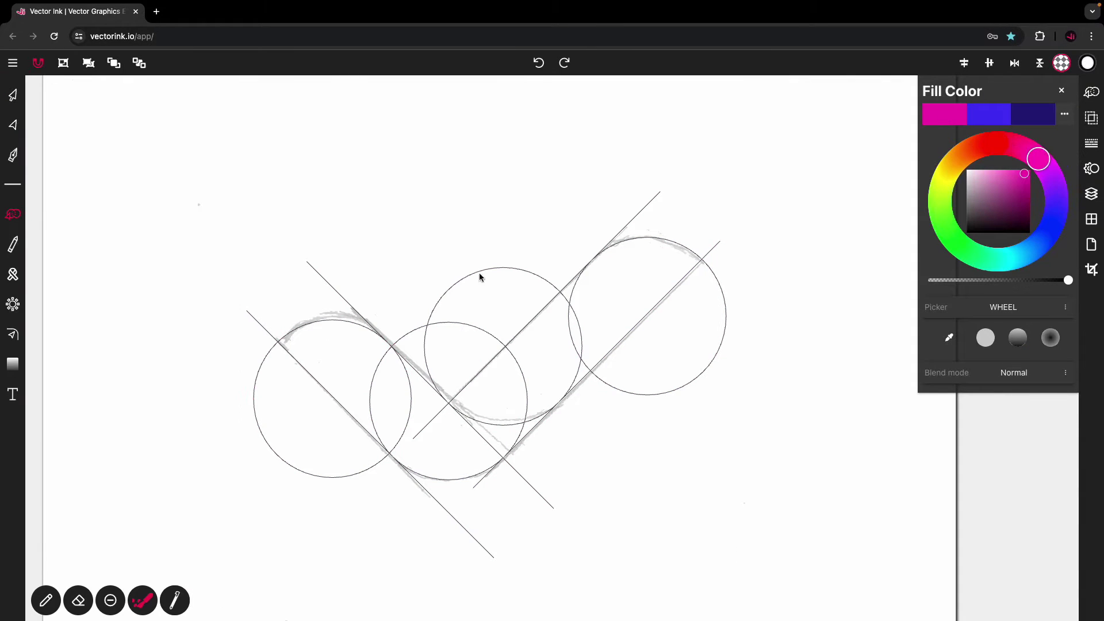
mouse_move(325, 343)
mouse_down()
mouse_move(394, 406)
mouse_move(359, 363)
mouse_up()
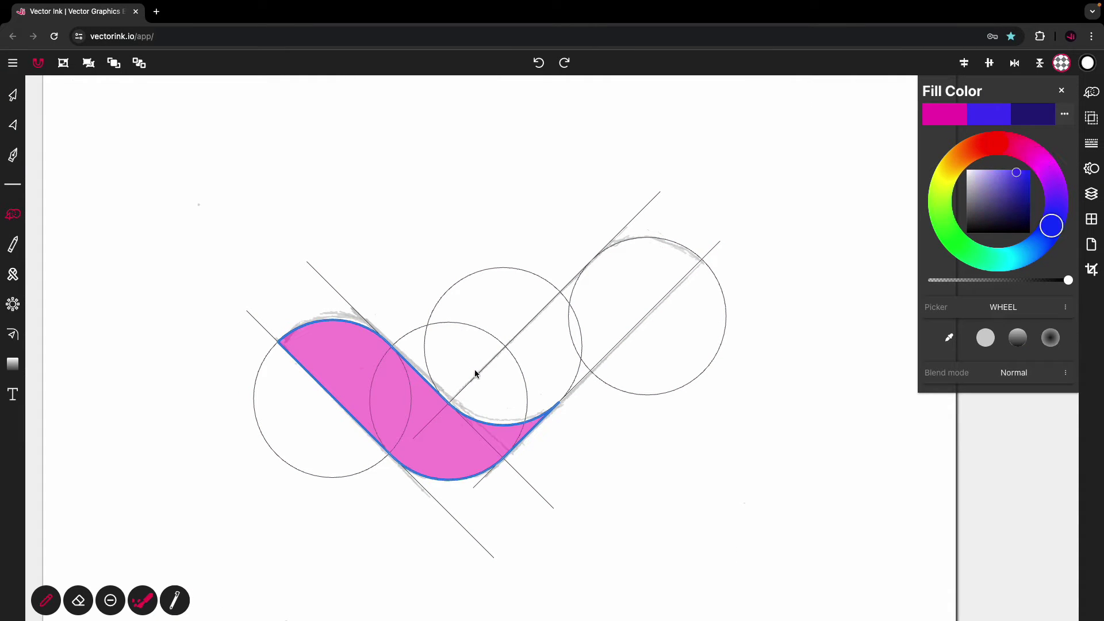
drag(476, 370, 533, 419)
key(Return)
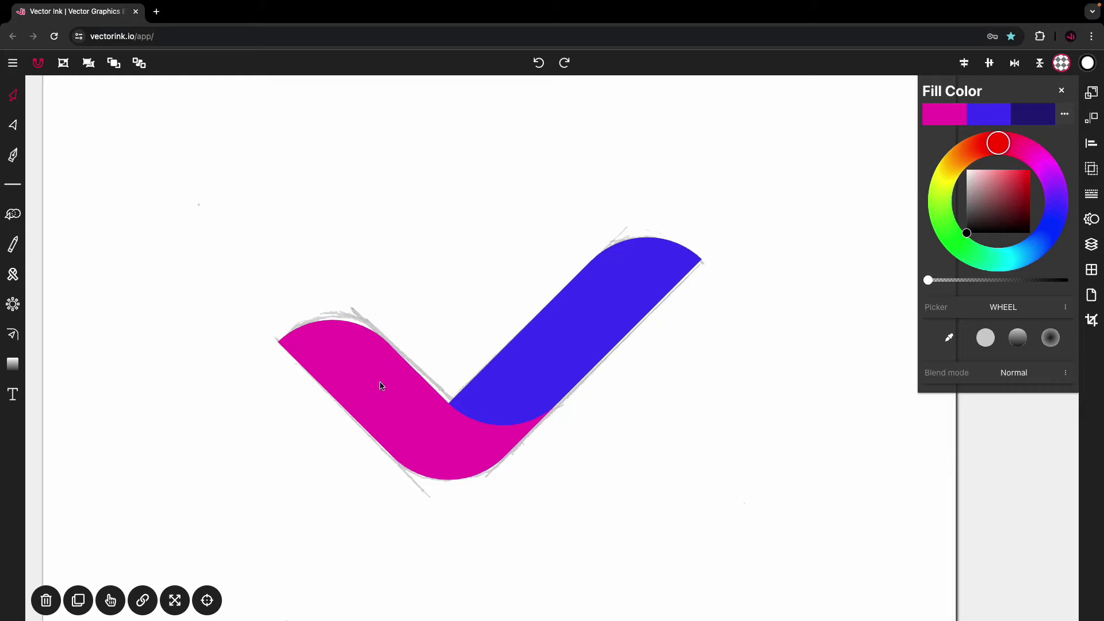
Apply a dark-blue-to-blue gradient at the long arm's fold and a pink-to-blue gradient across the short arm
click(653, 259)
key(g)
drag(452, 455, 518, 402)
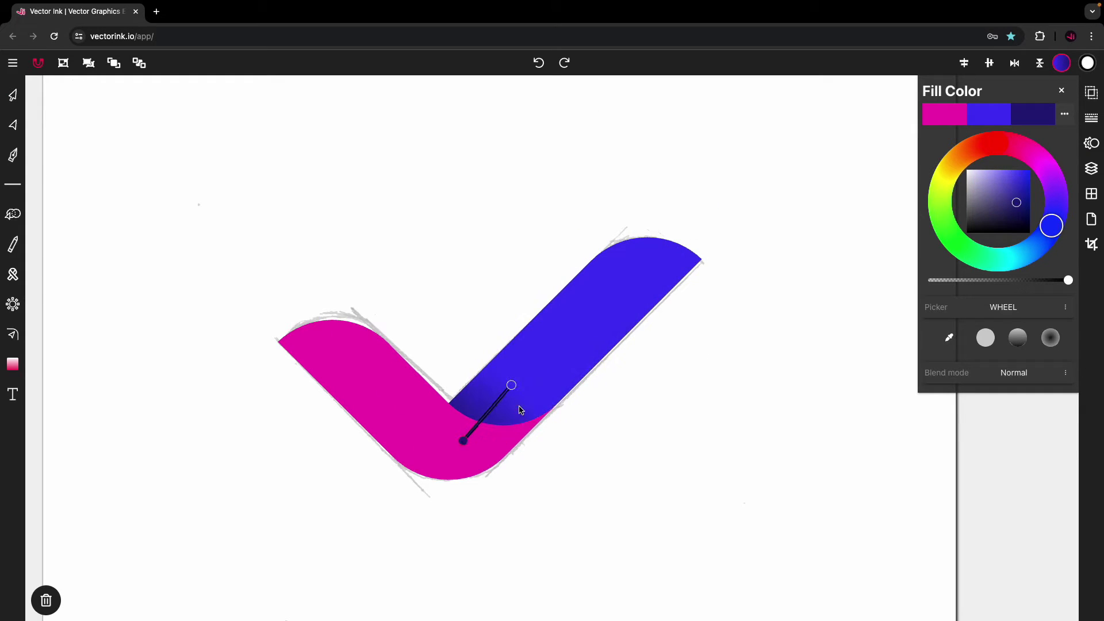
click(402, 406)
drag(407, 405, 481, 485)
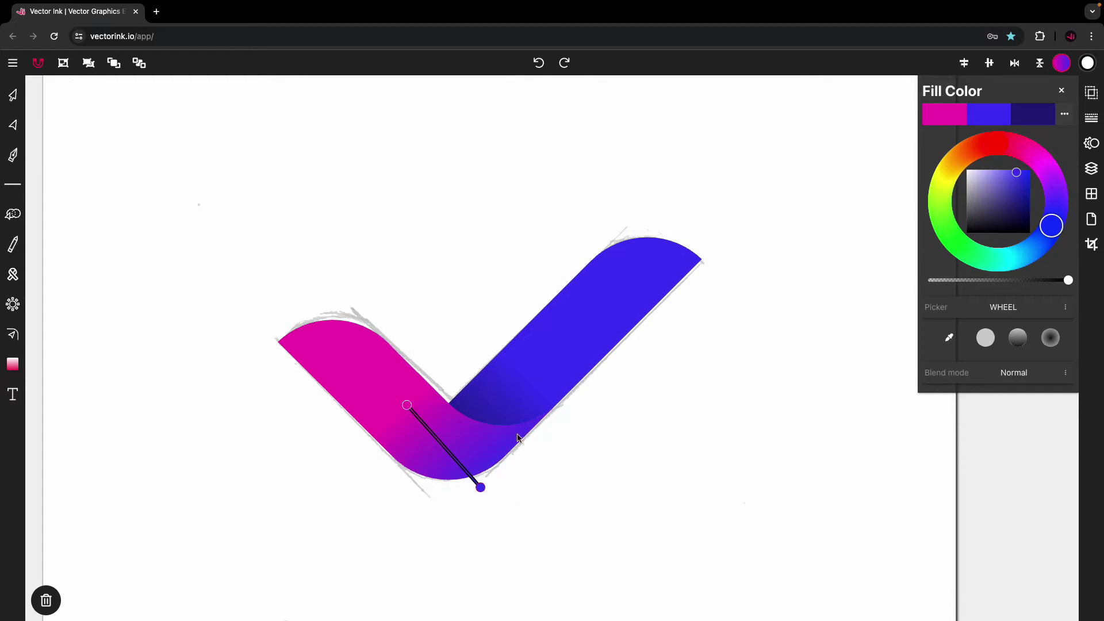
key(Return)
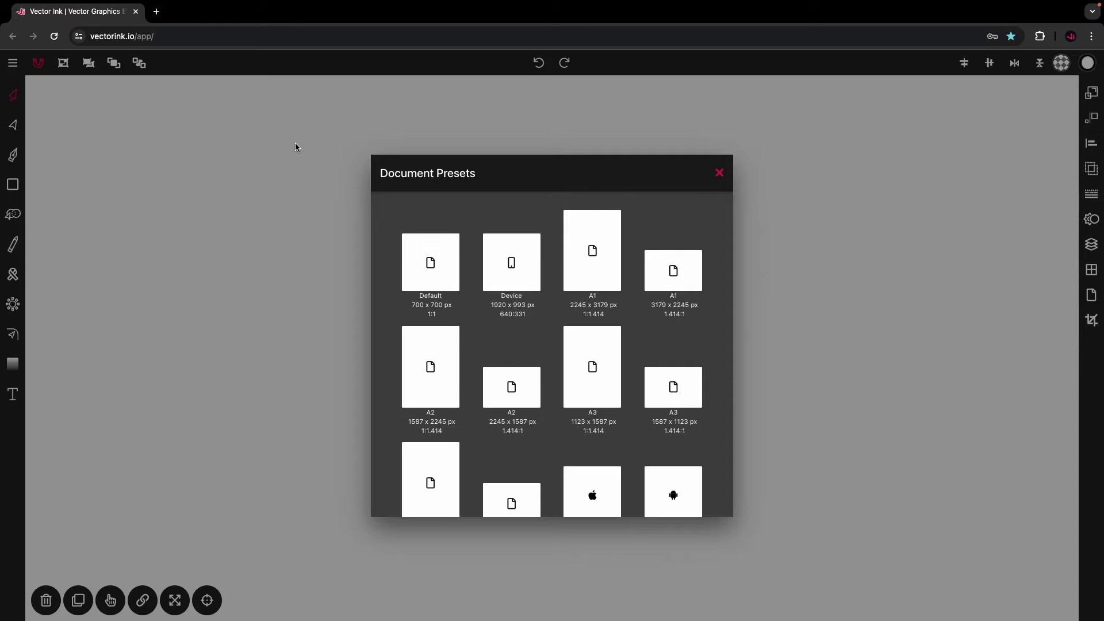
click(271, 142)
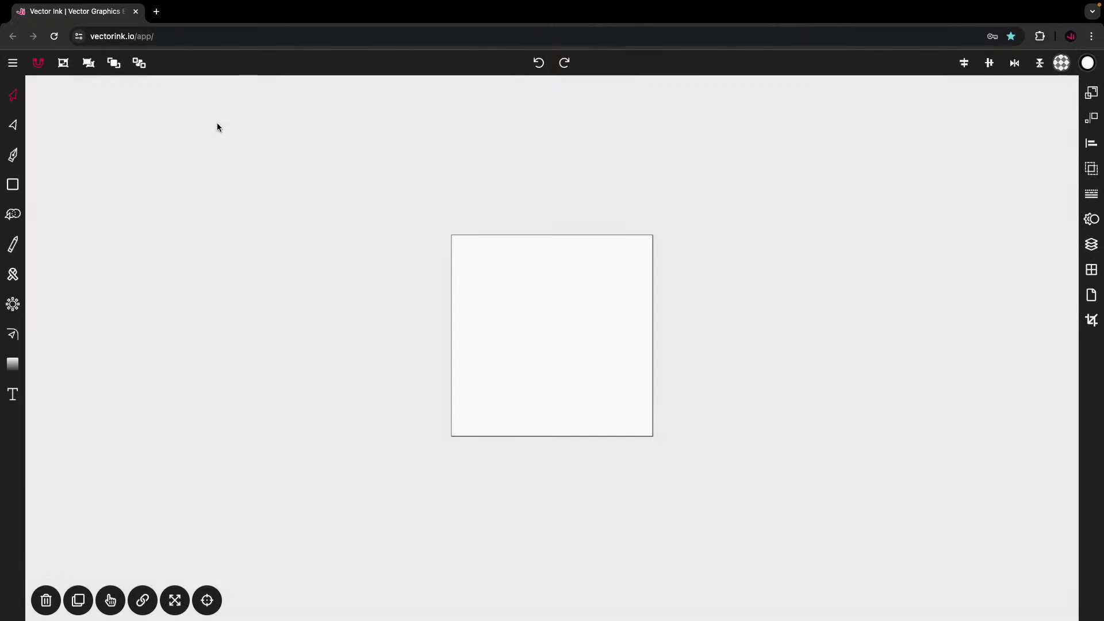
click(12, 63)
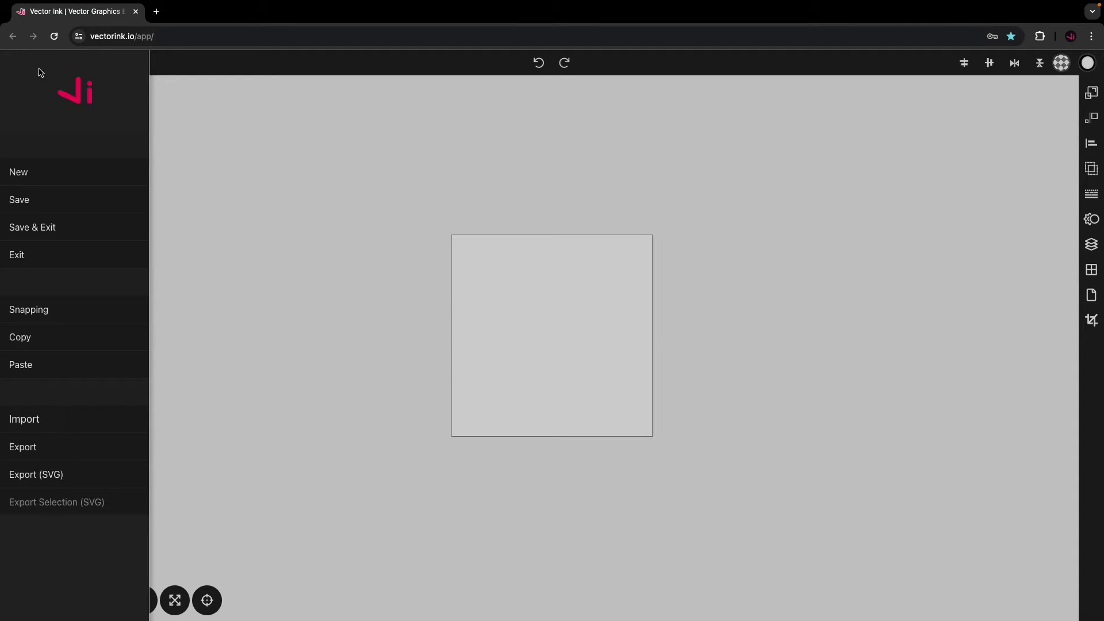
click(193, 107)
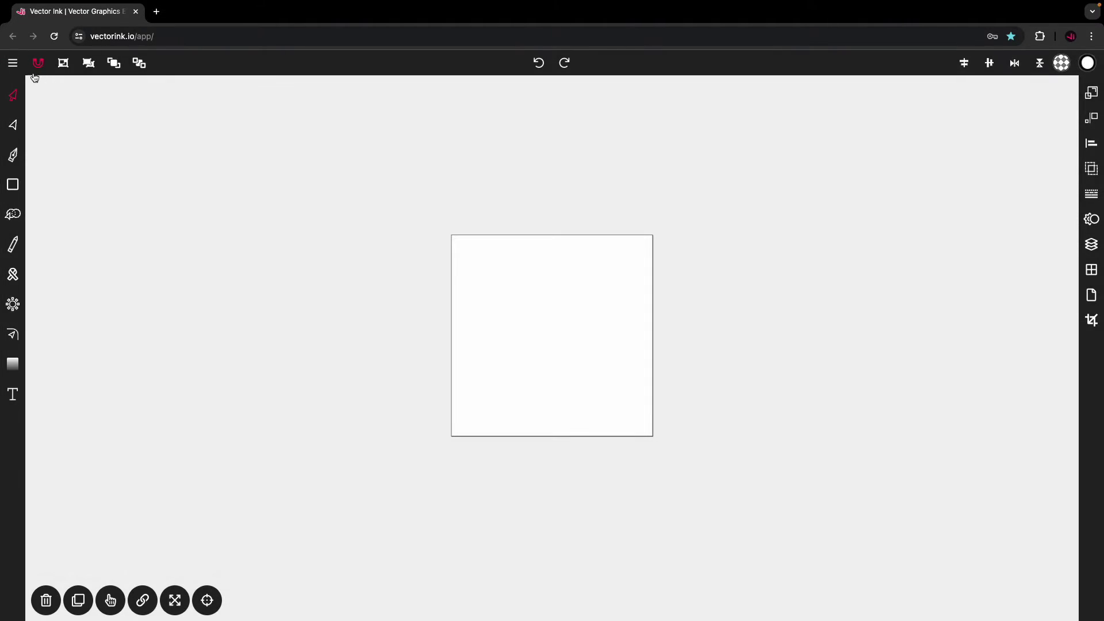
click(19, 64)
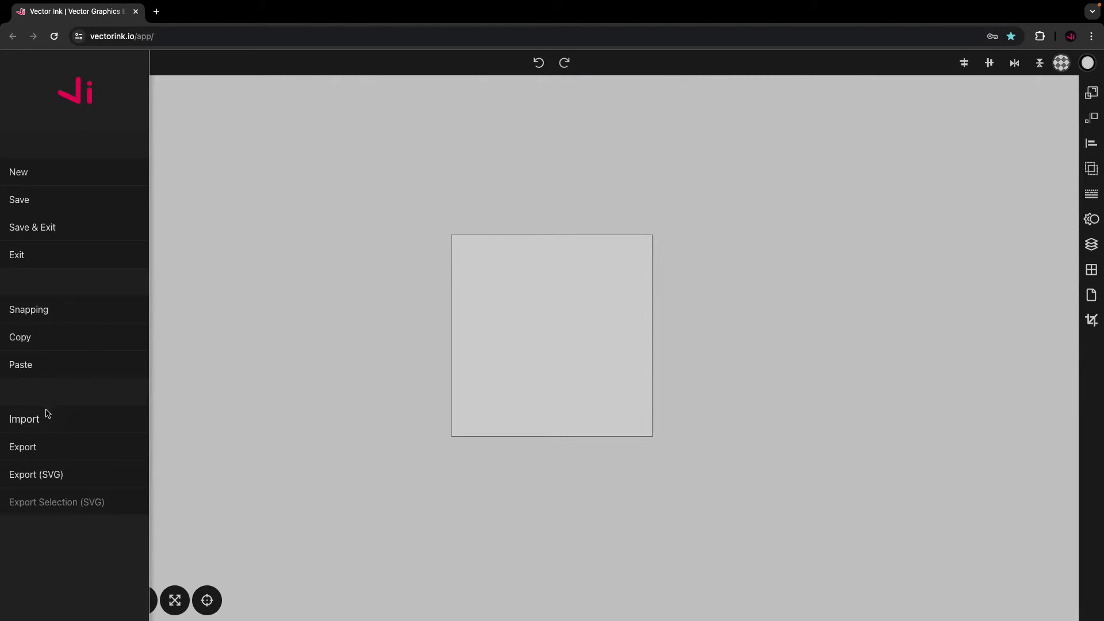
click(48, 416)
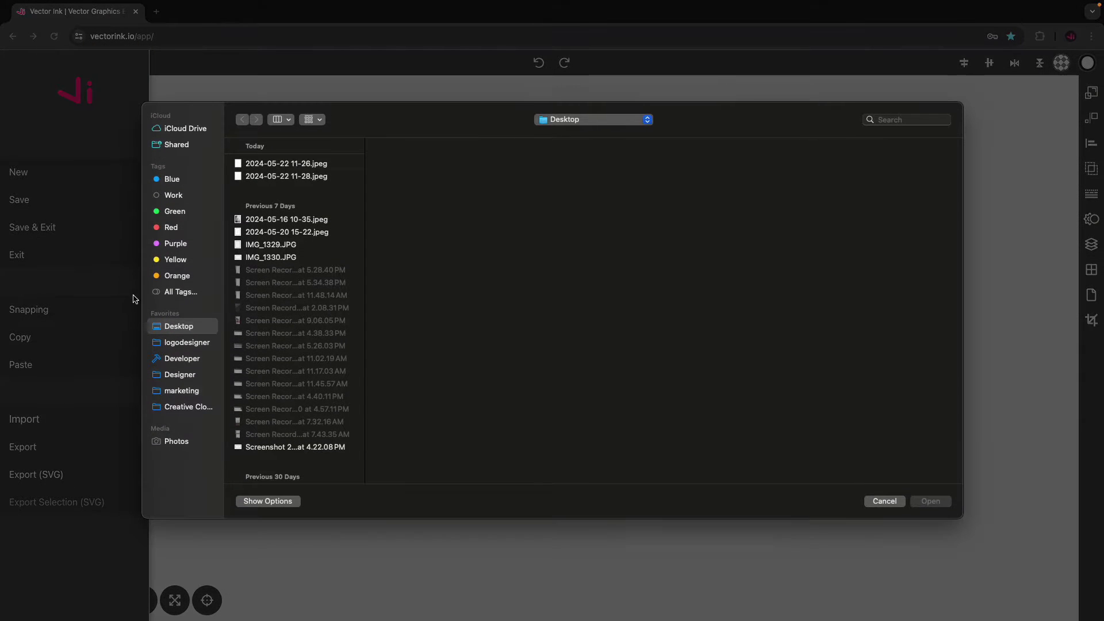
double_click(266, 164)
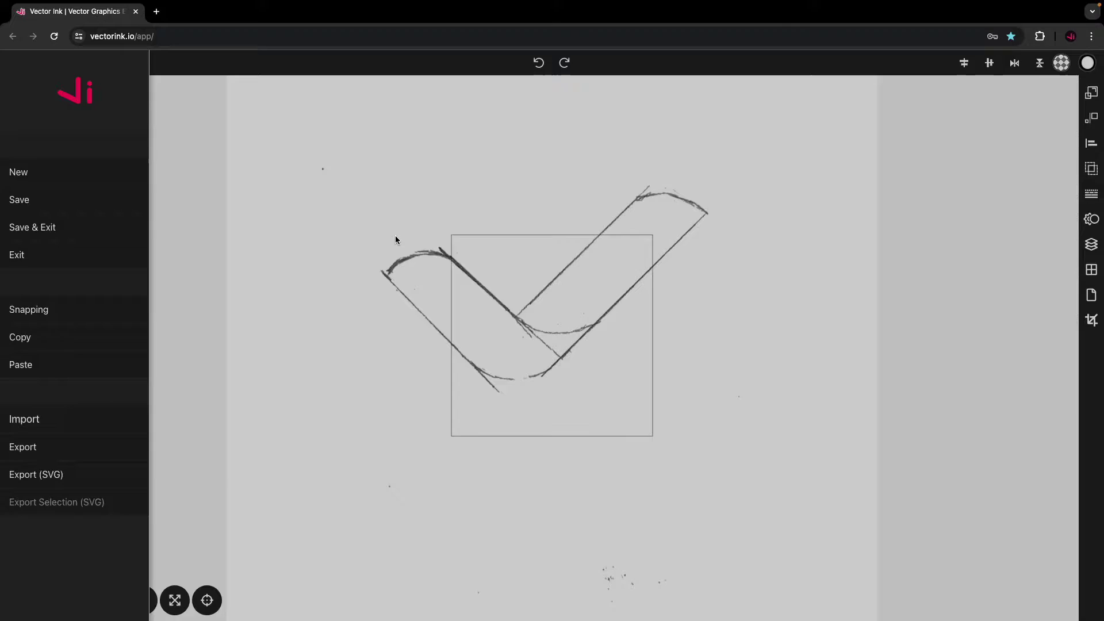
click(395, 240)
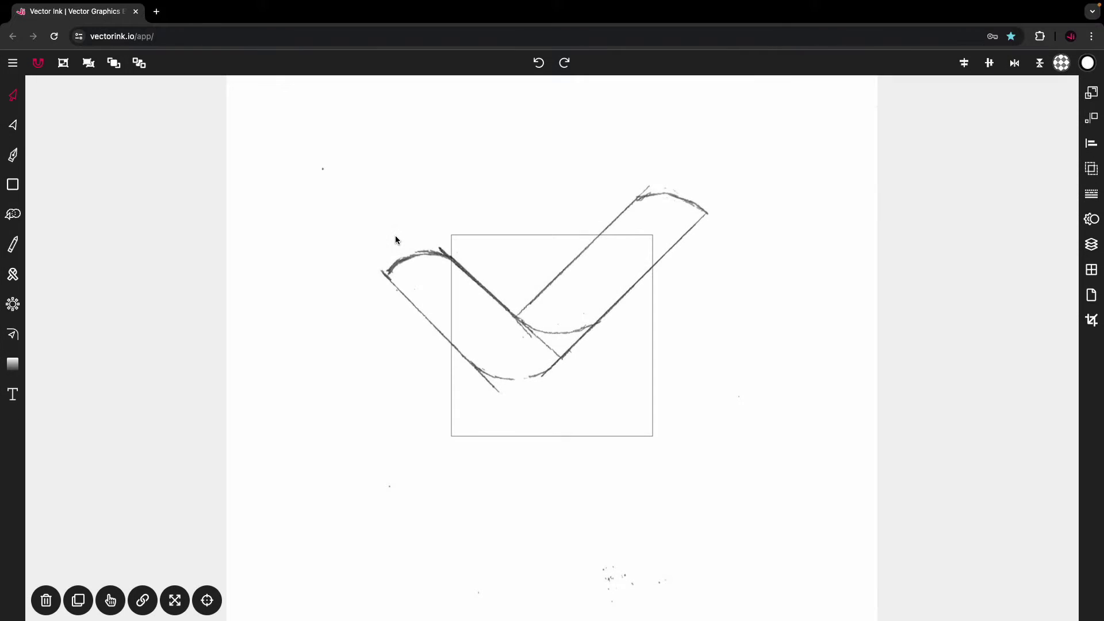
Scale the imported sketch down proportionally about its centre so it roughly fits the artboard
click(464, 262)
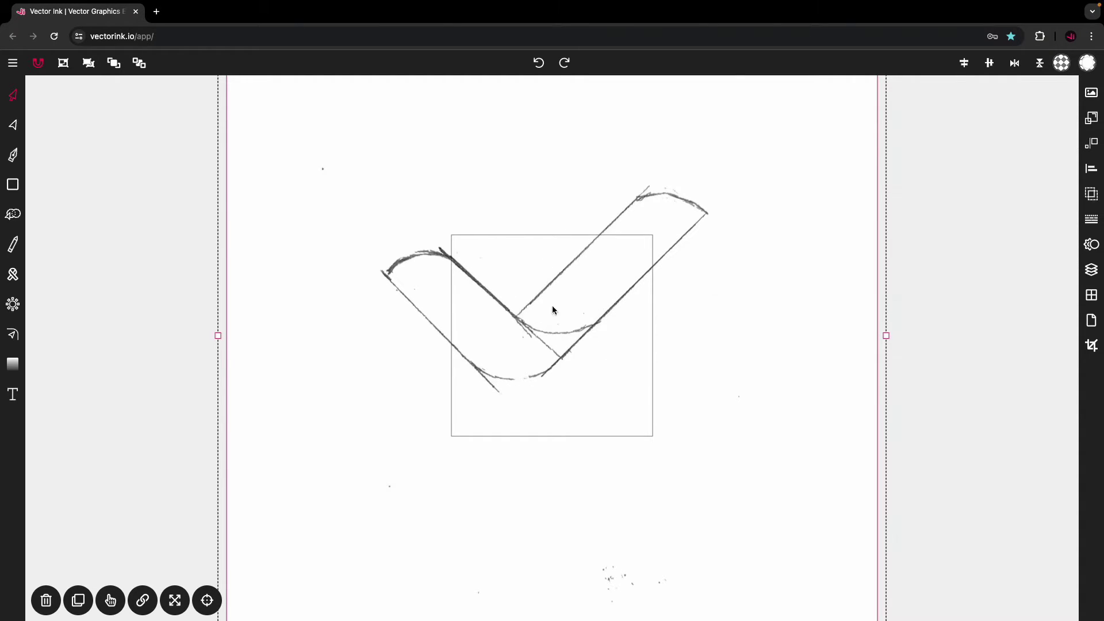
scroll(562, 290, down, 3)
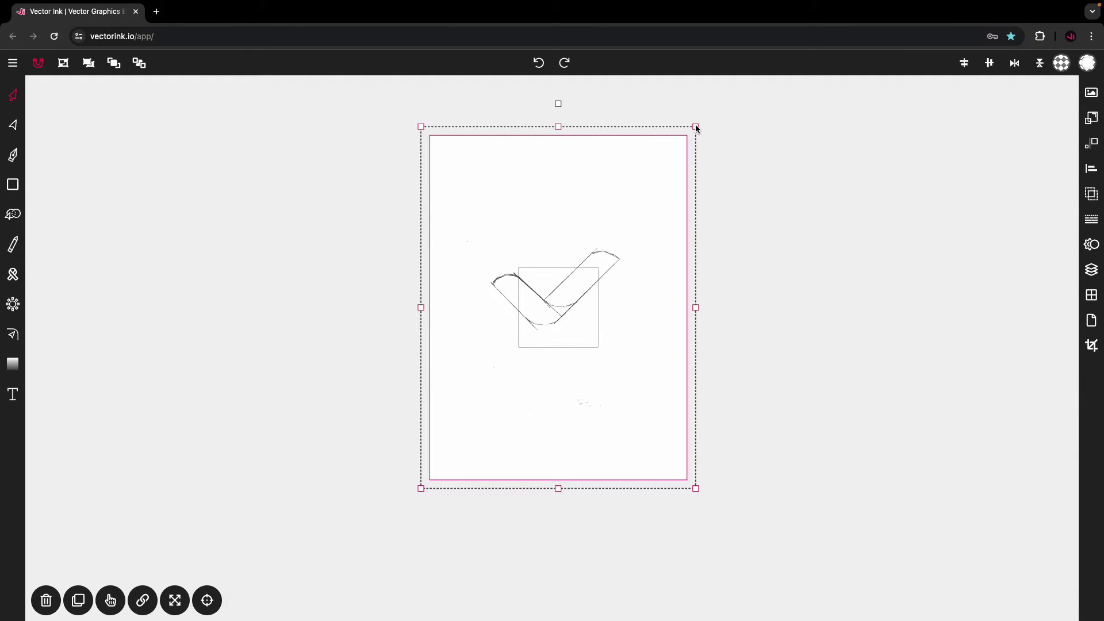
drag(697, 128, 696, 128)
mouse_move(696, 129)
mouse_down()
mouse_move(570, 265)
mouse_move(530, 341)
mouse_move(499, 369)
mouse_up()
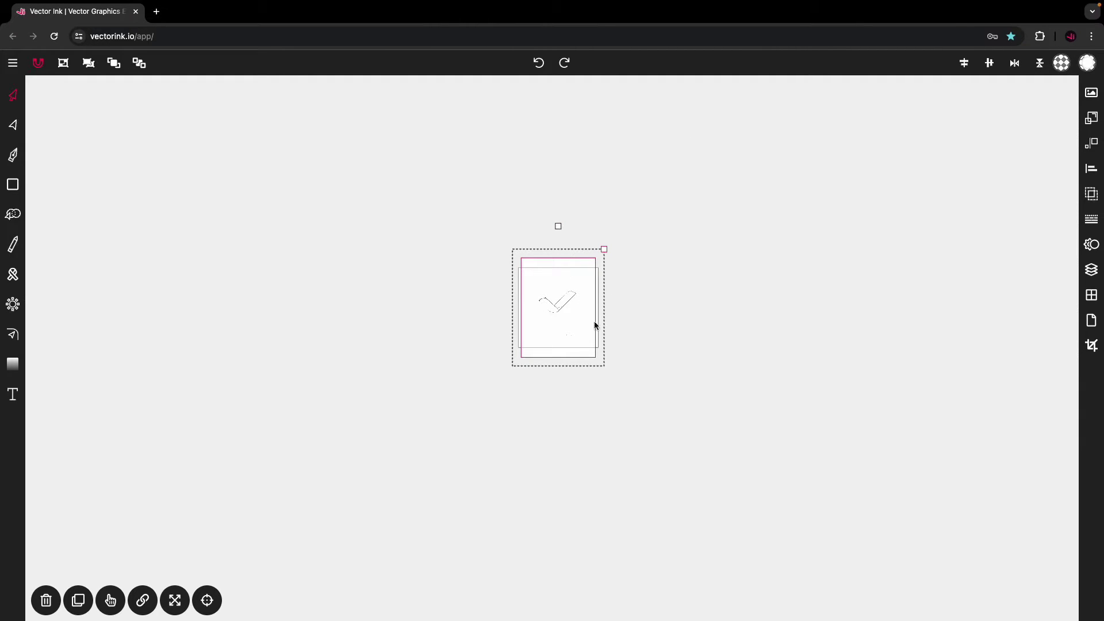
click(1092, 170)
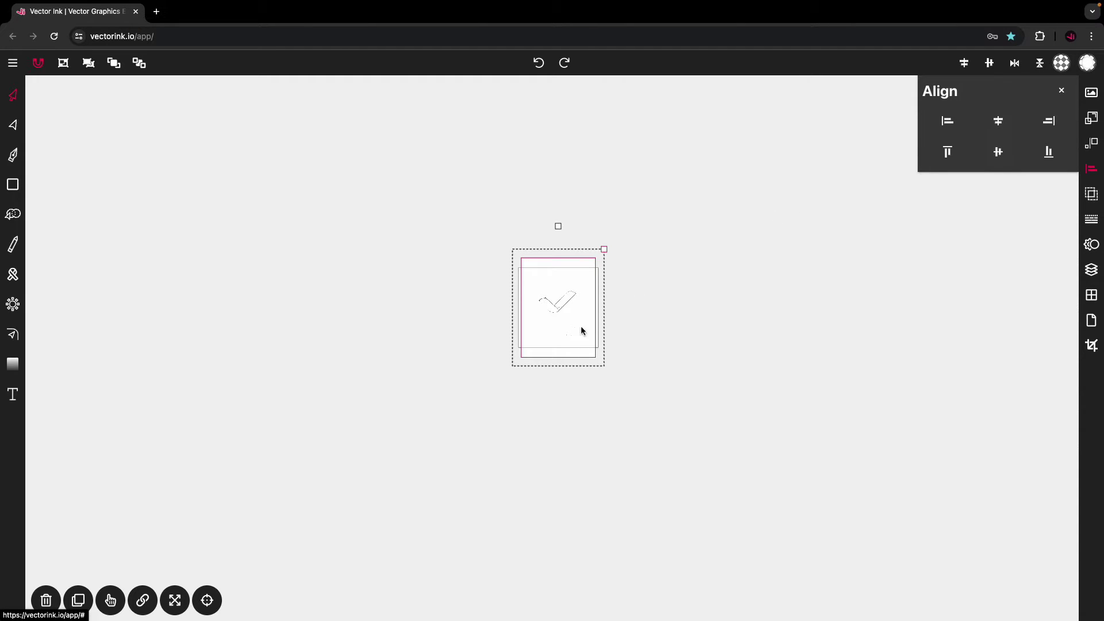
click(1062, 91)
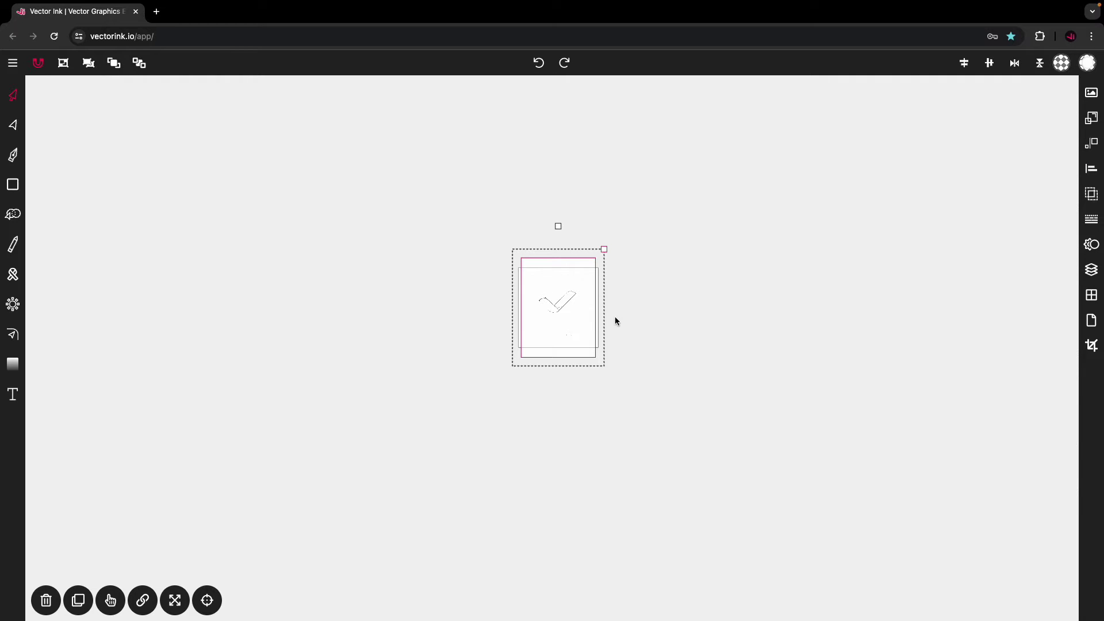
Lower the opacity of the Raster item in layer1 to roughly a third and lock it
click(1087, 268)
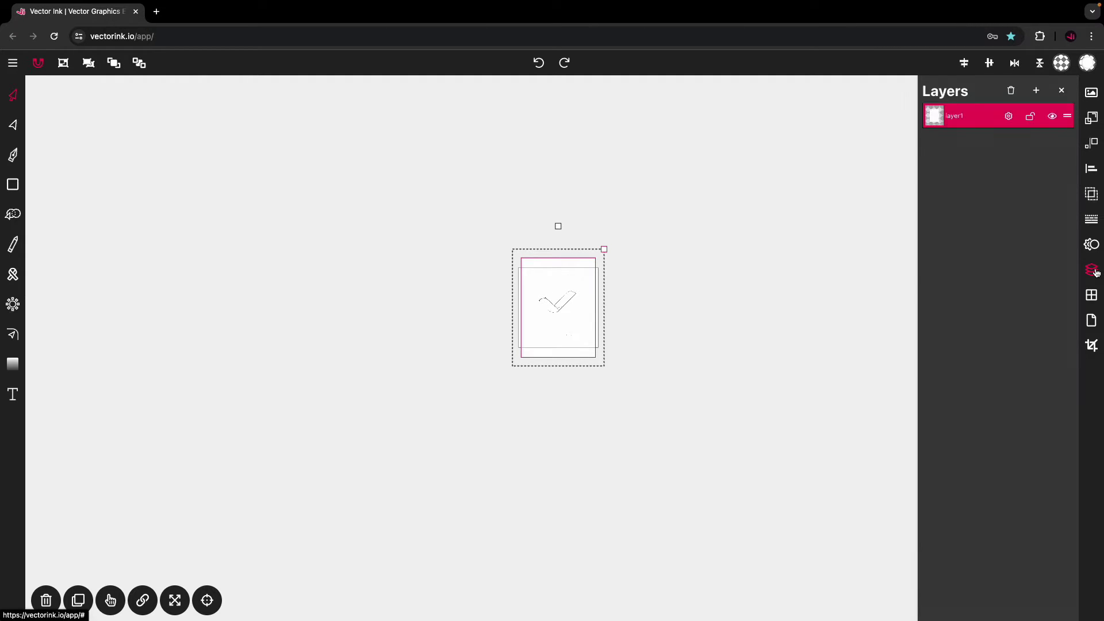
click(938, 117)
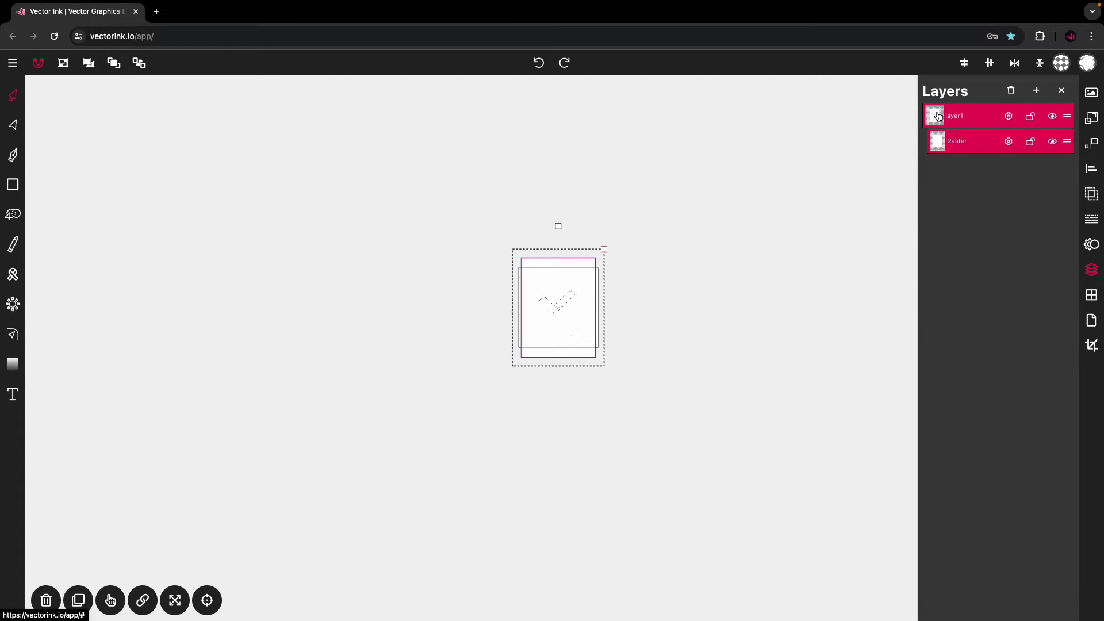
click(1009, 142)
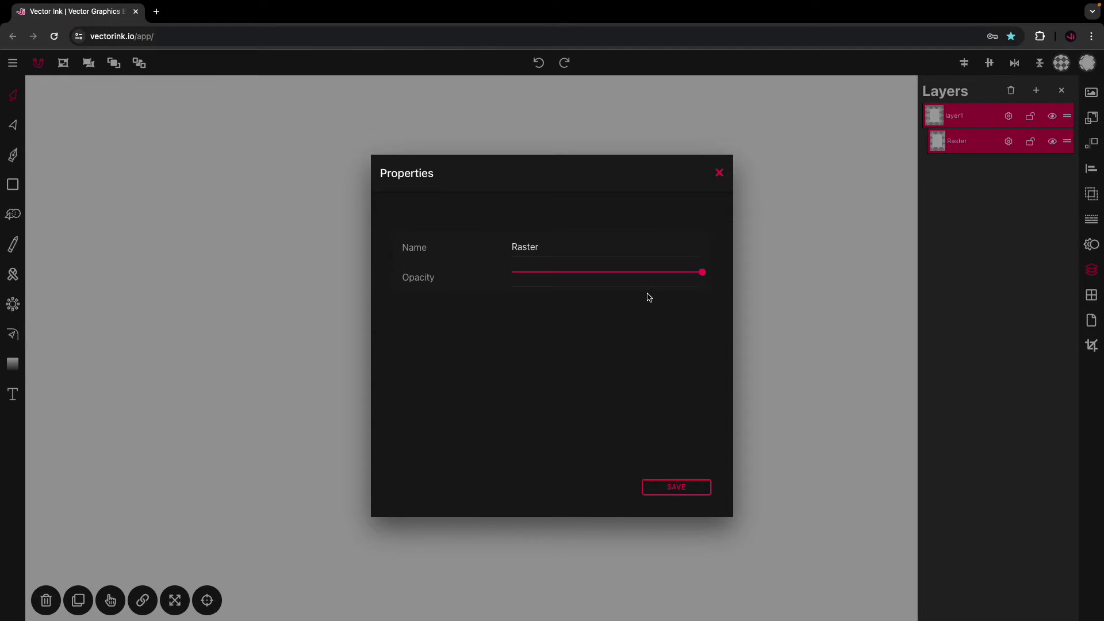
click(665, 275)
drag(665, 276, 569, 277)
click(676, 487)
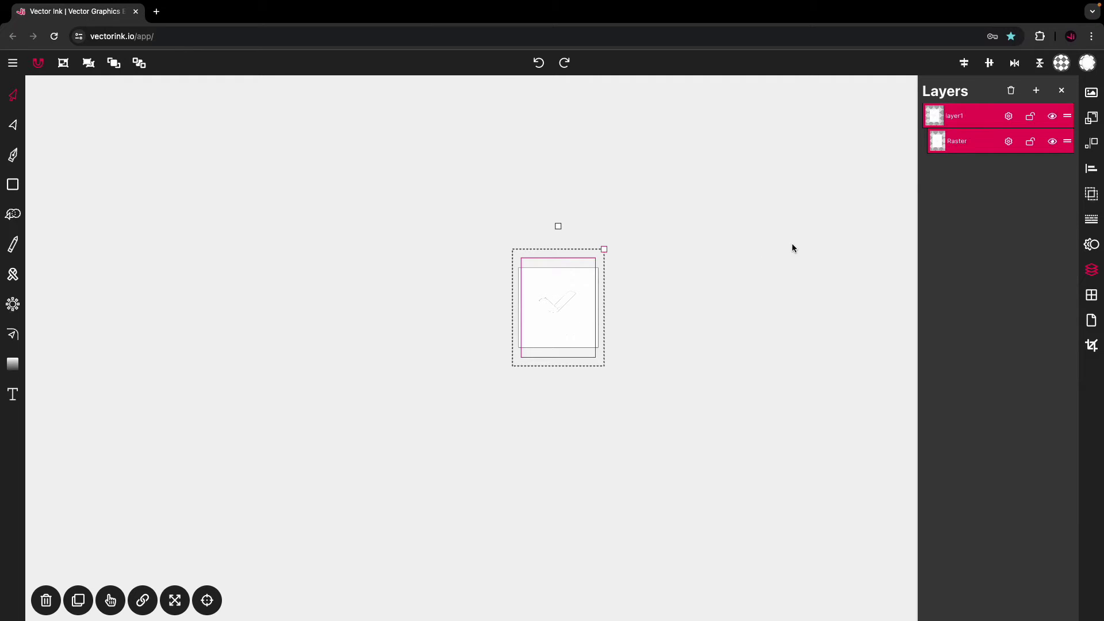
click(1031, 142)
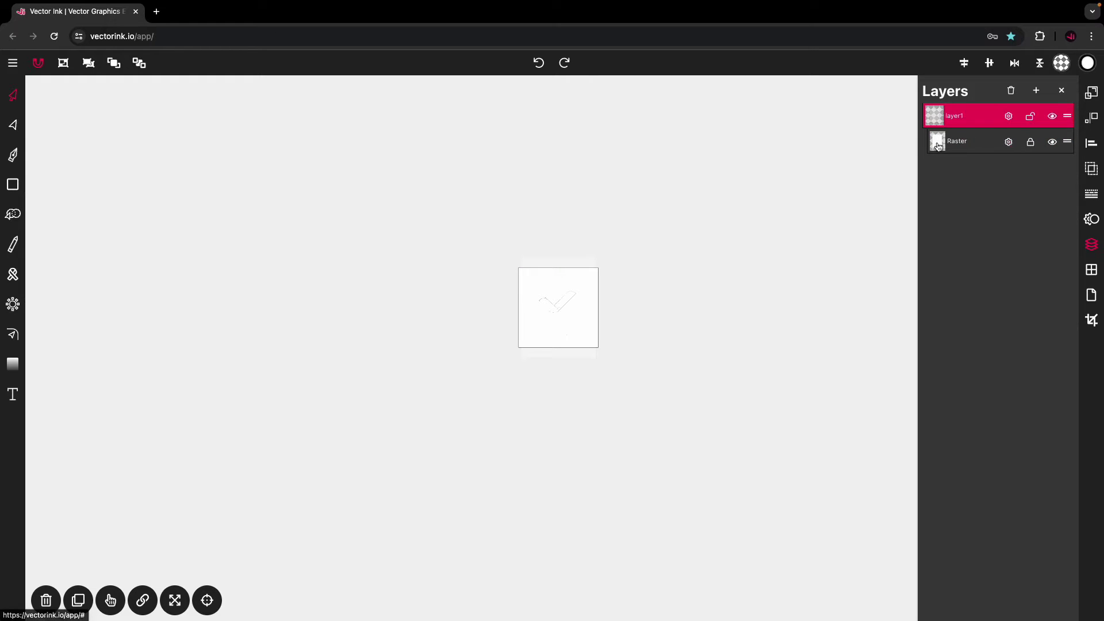
click(1062, 90)
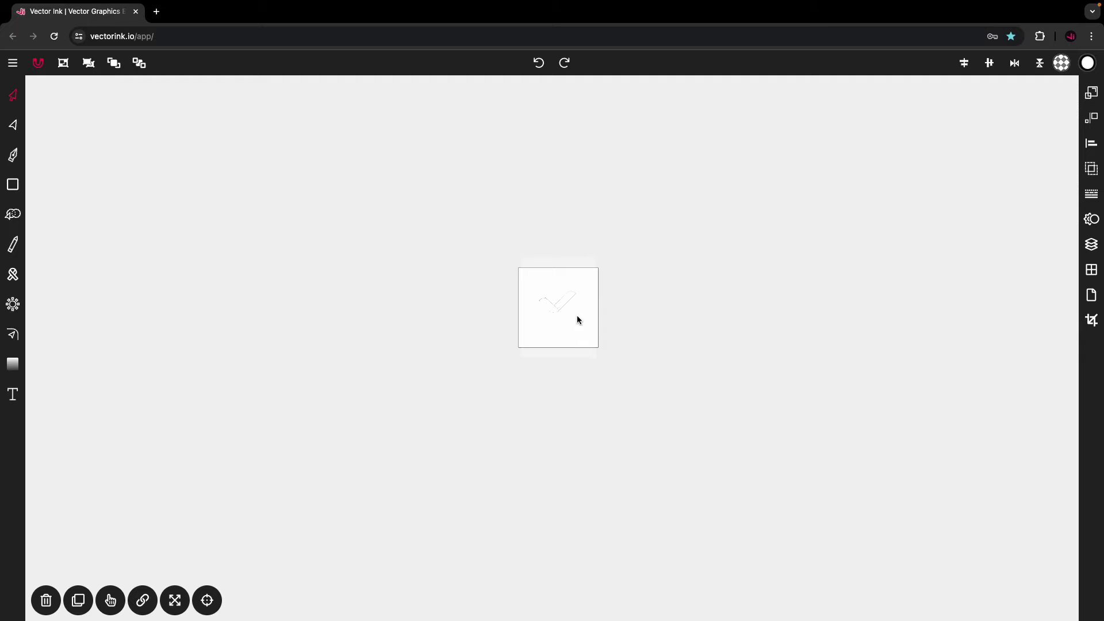
Draw a circle with locked proportions above the check mark's fold, between its two arms
scroll(555, 308, up, 10)
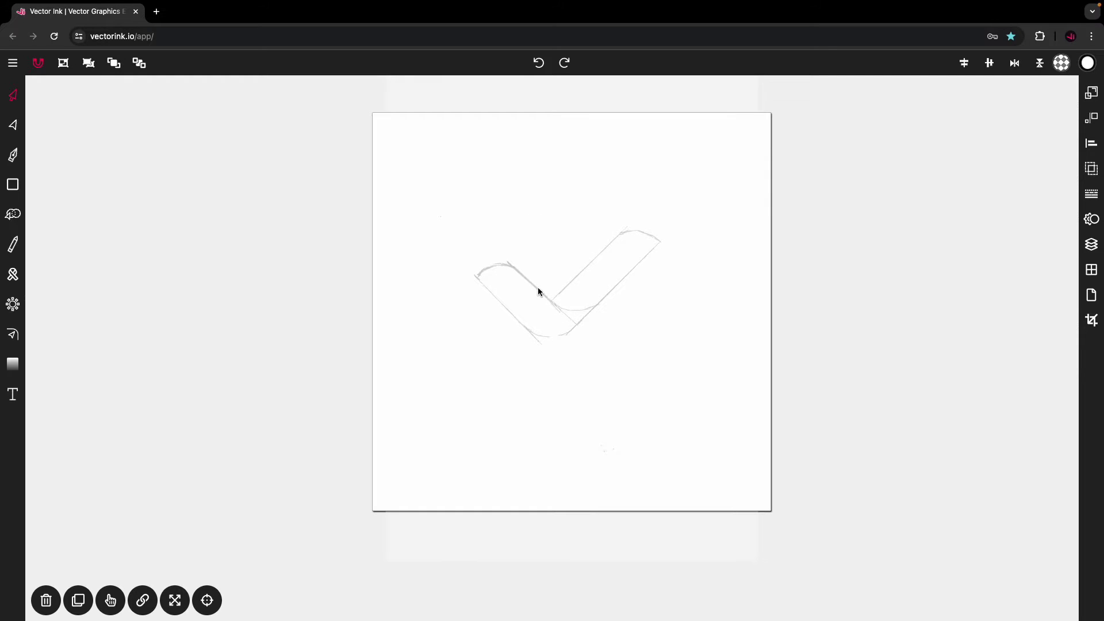
scroll(573, 330, up, 3)
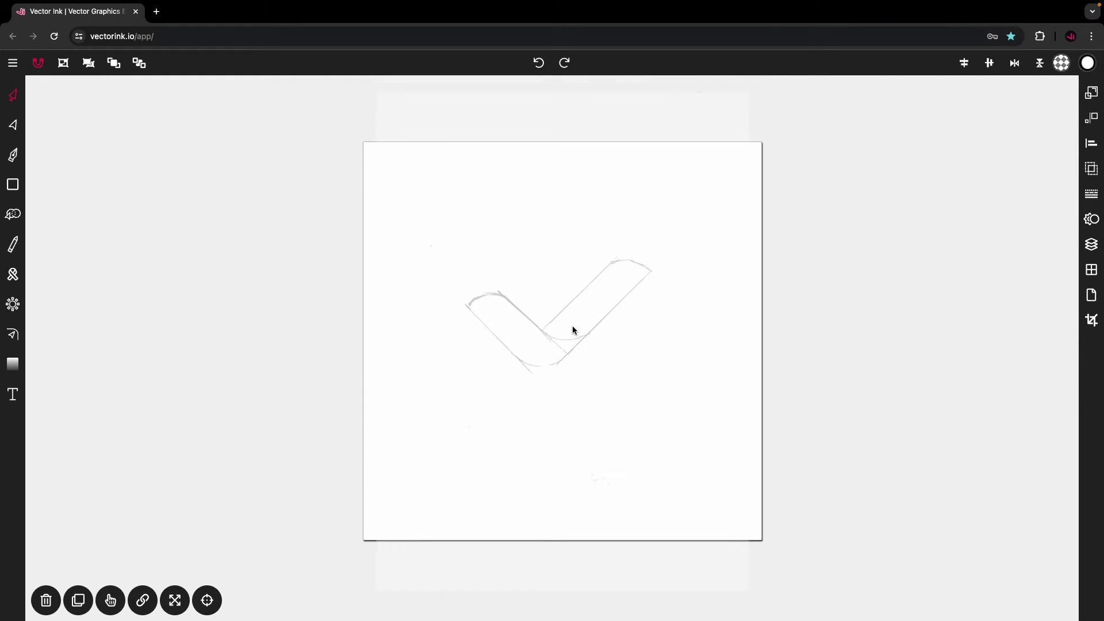
scroll(573, 330, up, 3)
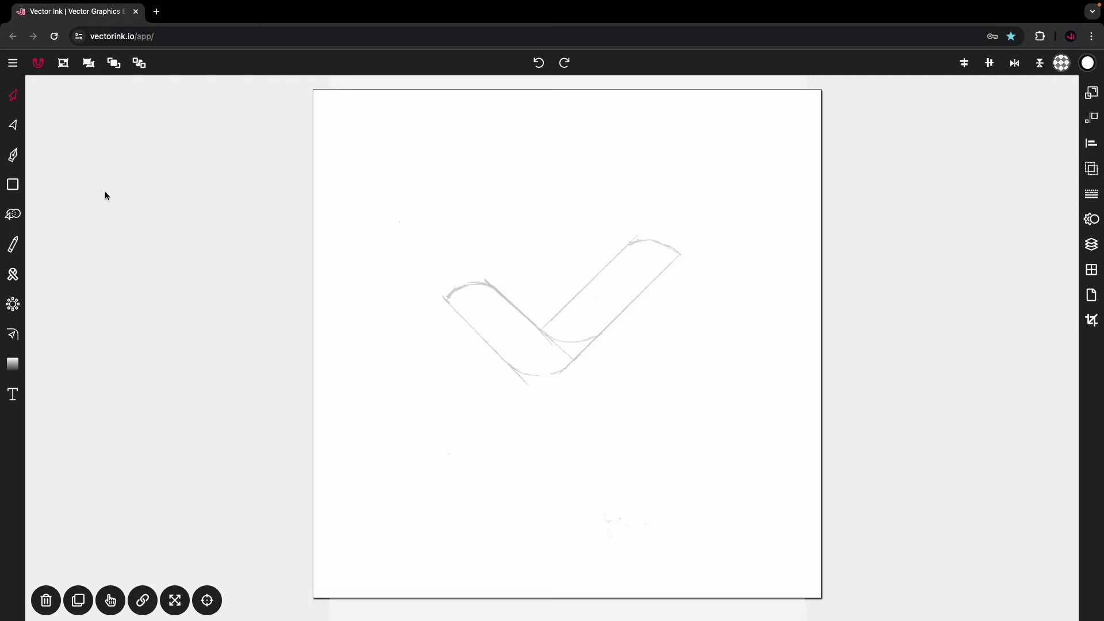
click(14, 187)
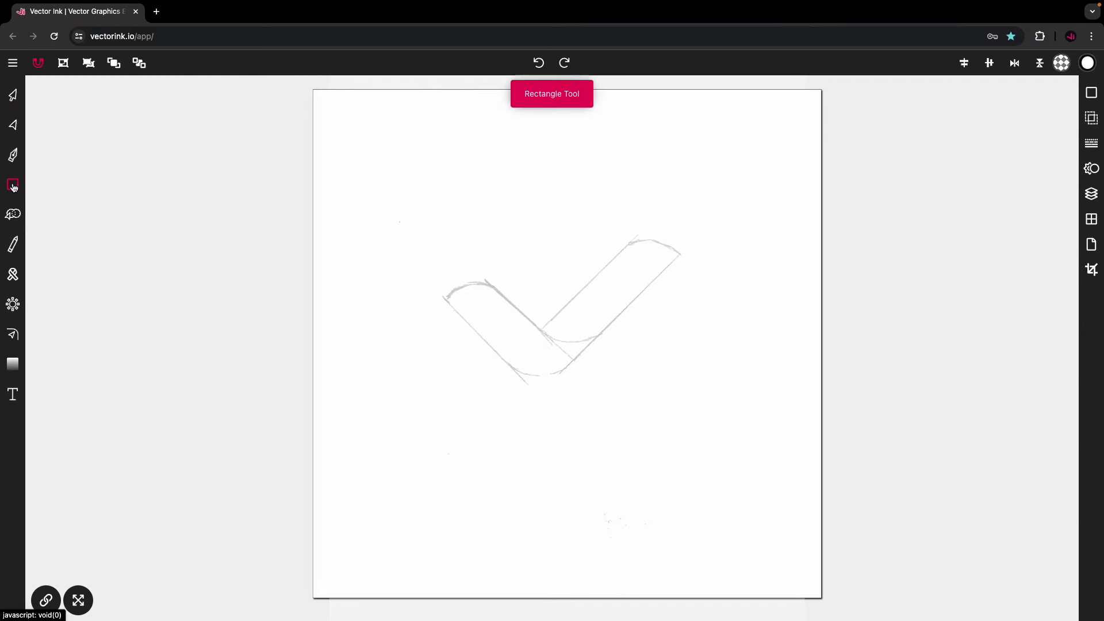
click(14, 187)
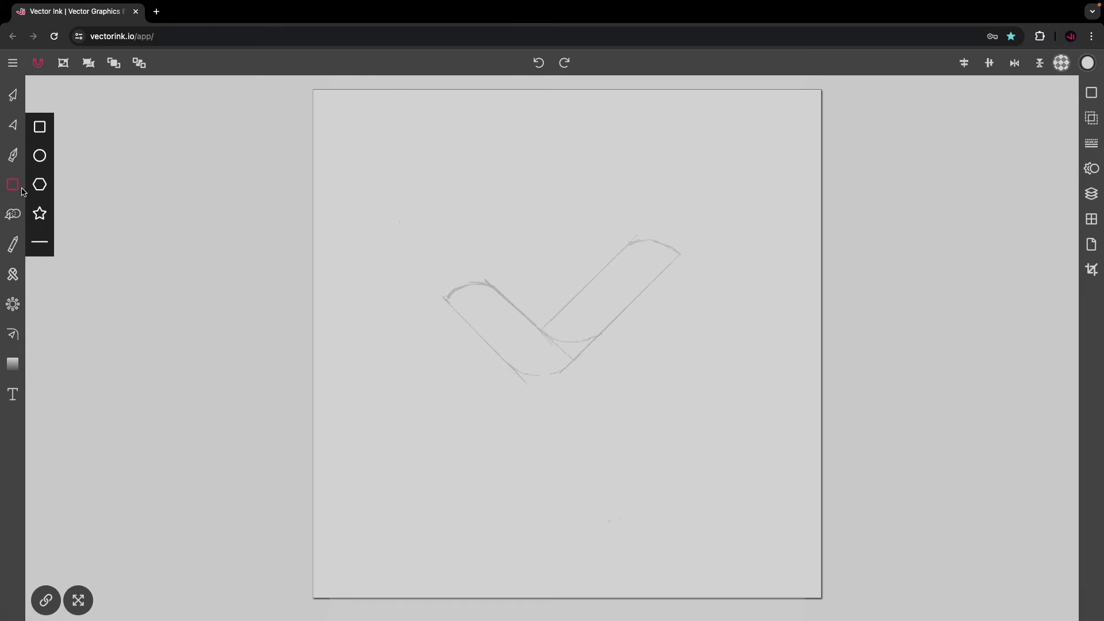
click(39, 156)
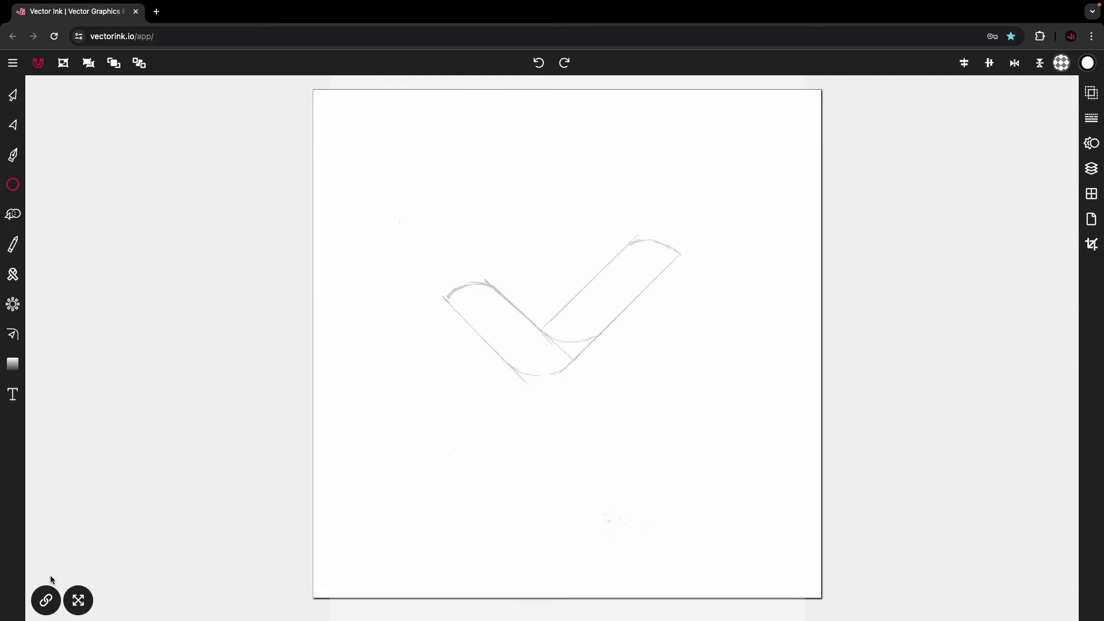
click(46, 599)
mouse_move(490, 199)
mouse_down()
mouse_move(604, 274)
mouse_move(596, 269)
mouse_up()
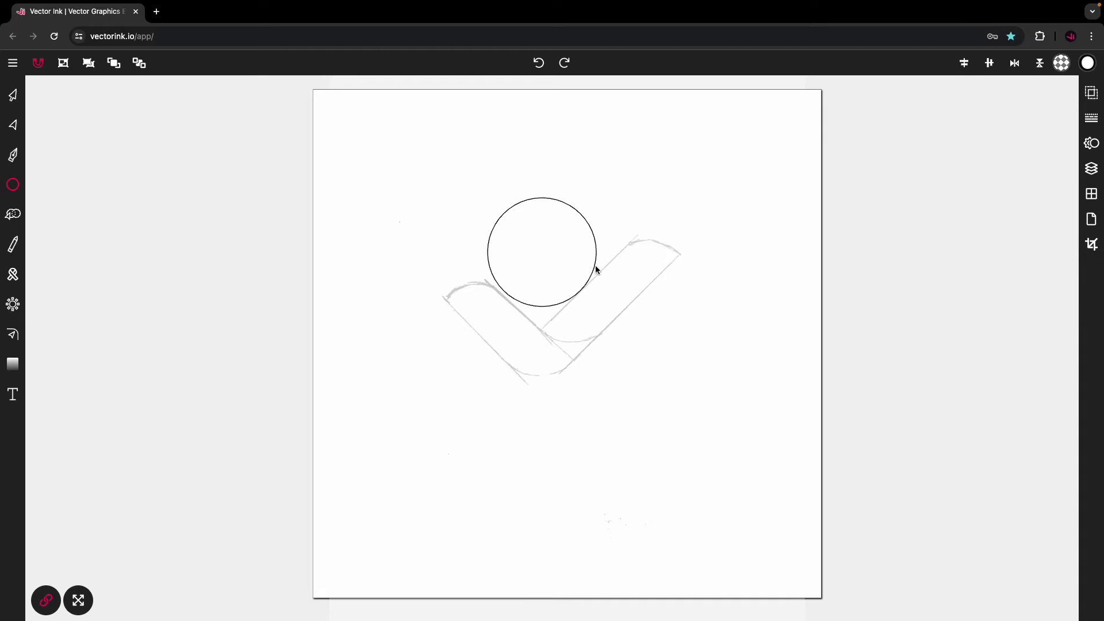
Shrink the circle and move it over the rounded lower corner of the check-mark sketch
click(15, 96)
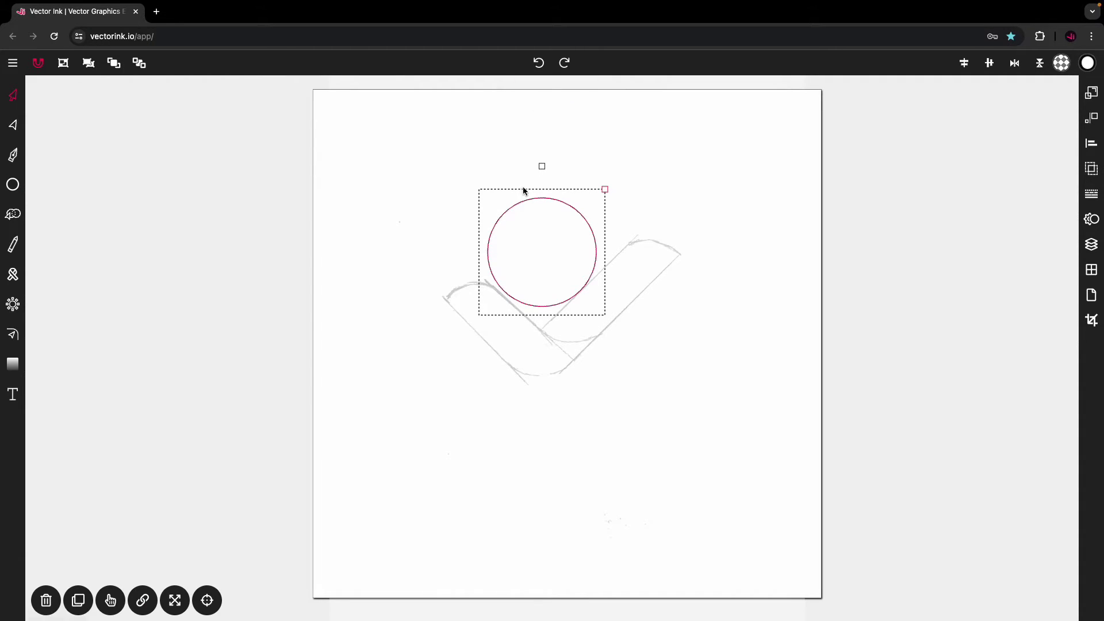
click(605, 190)
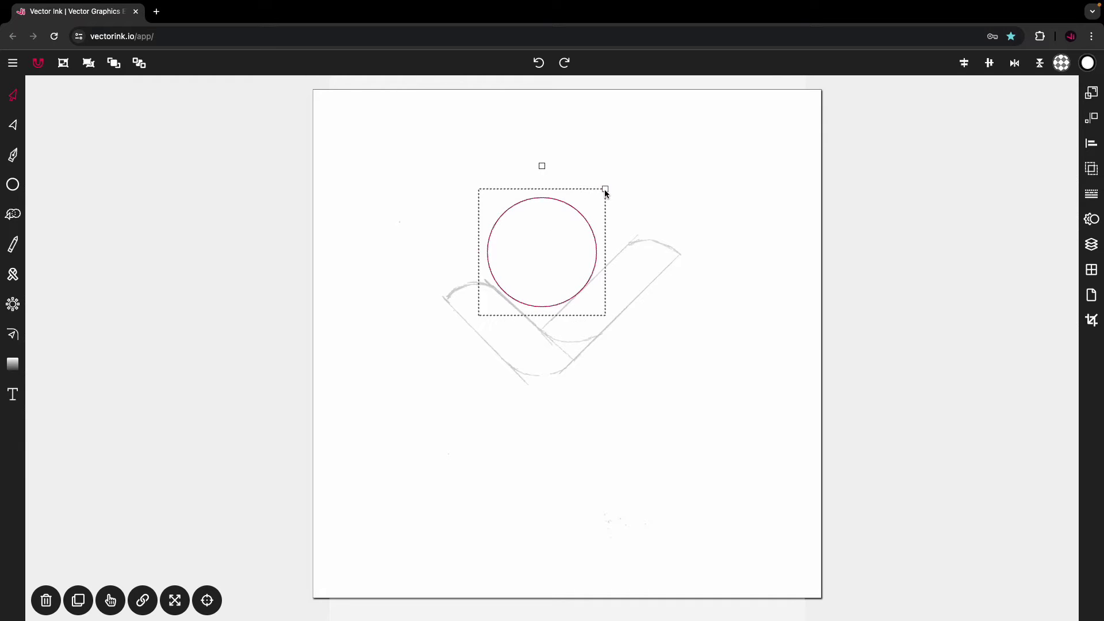
click(605, 191)
drag(552, 230, 578, 263)
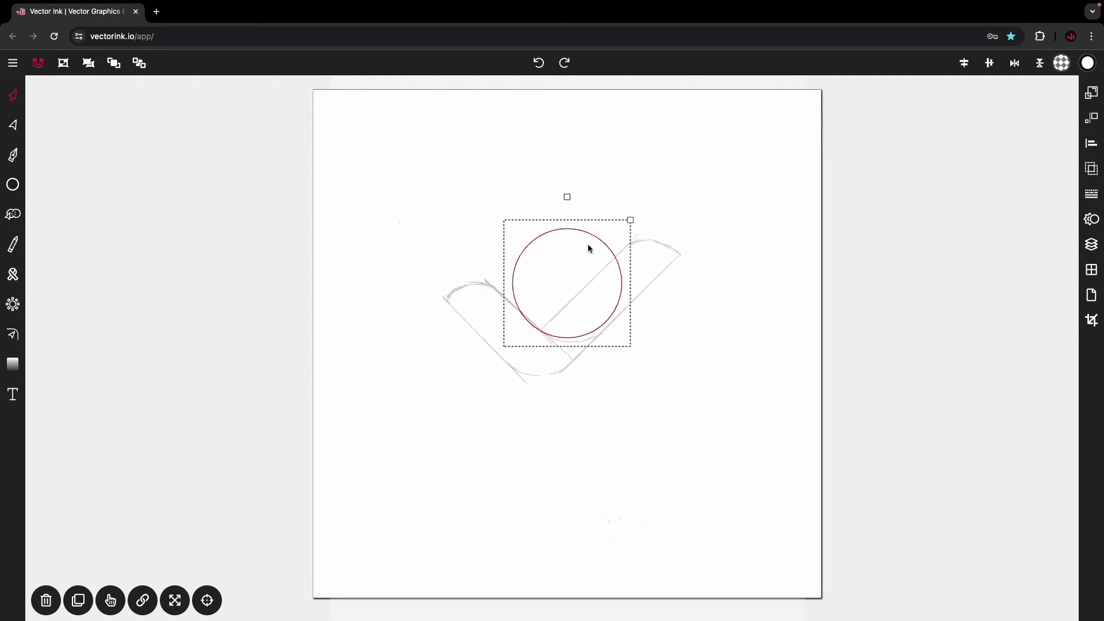
drag(628, 219, 619, 222)
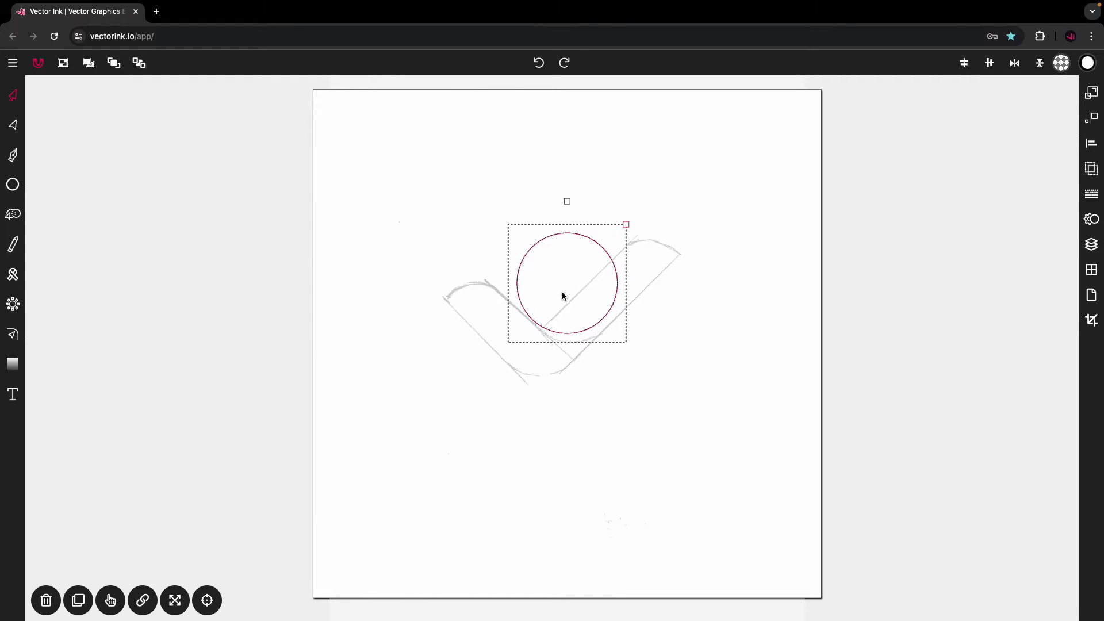
drag(564, 299, 533, 338)
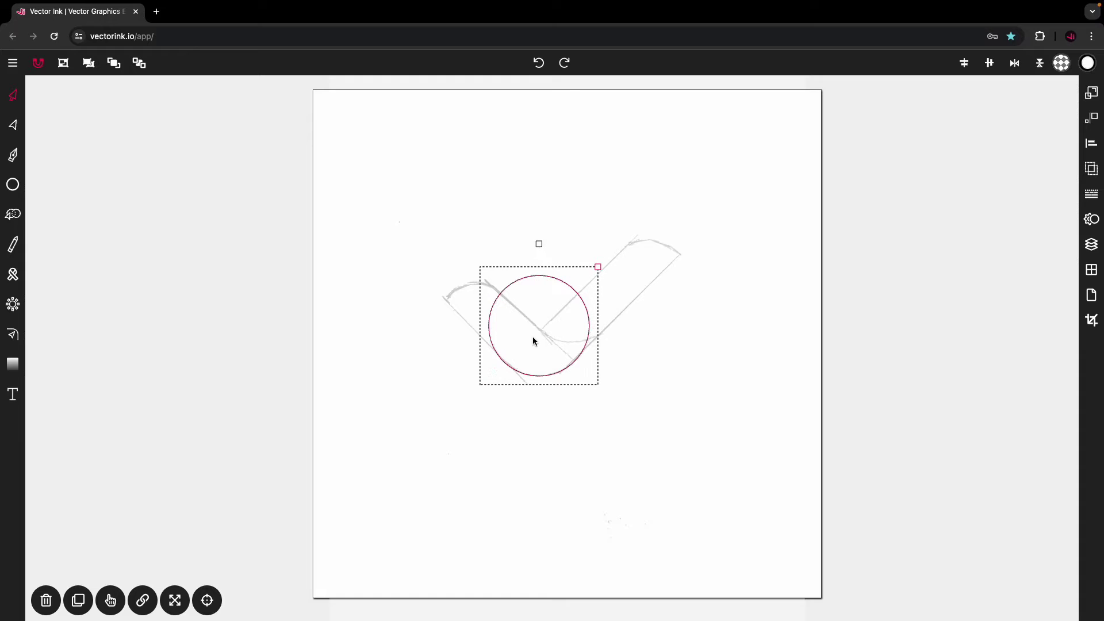
click(596, 266)
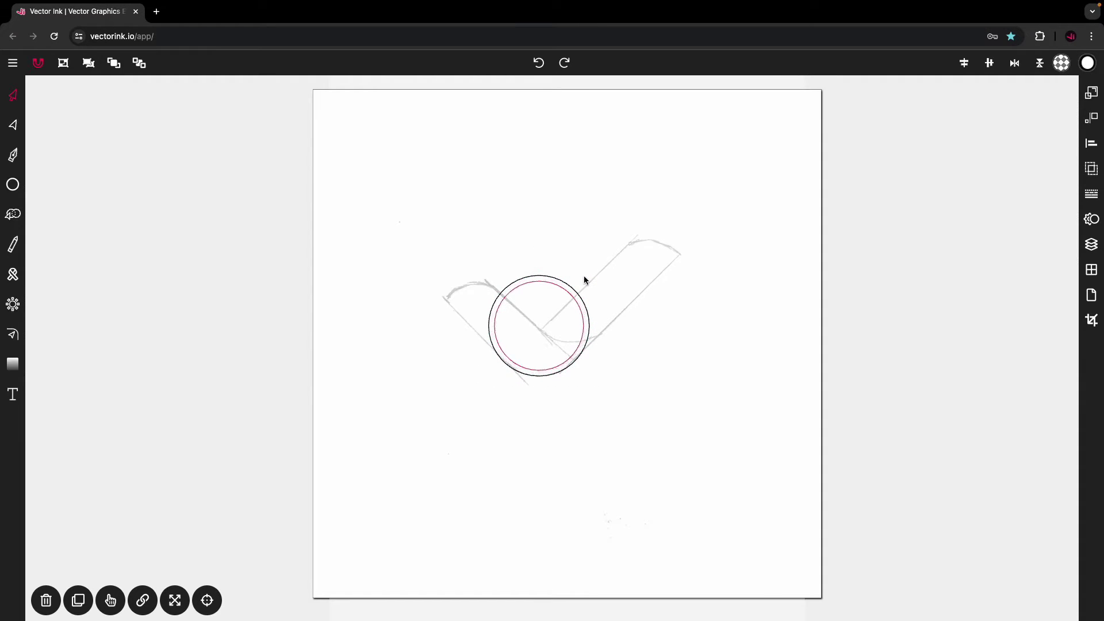
click(584, 281)
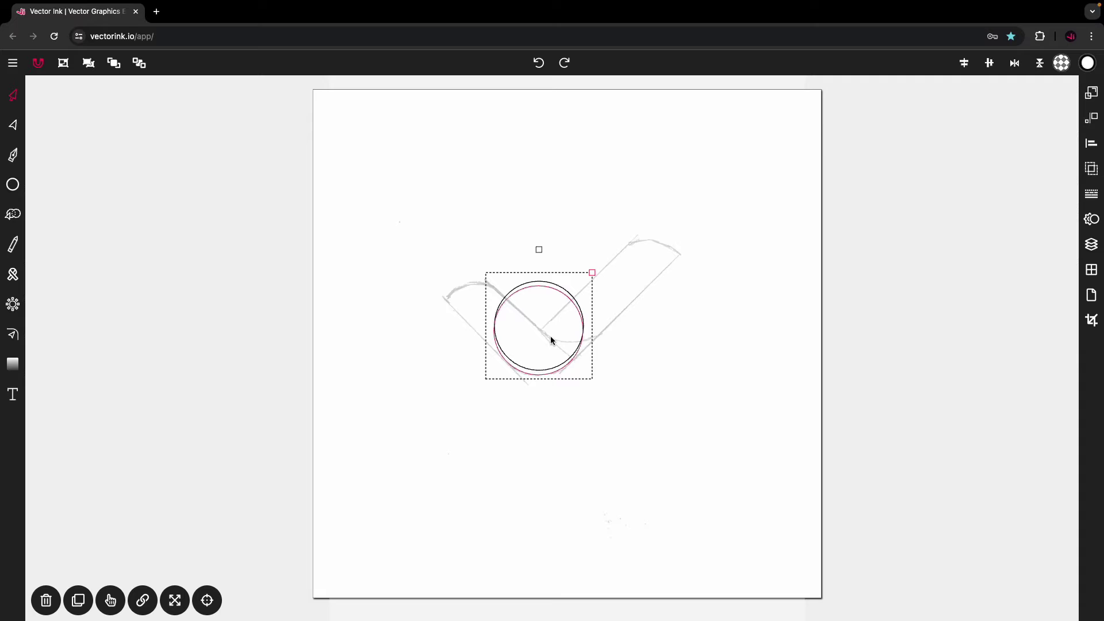
Fine-tune the circle's size and position until it follows the sketch's bottom curve and touches both outer edges
key(shift+Down)
scroll(541, 368, up, 5)
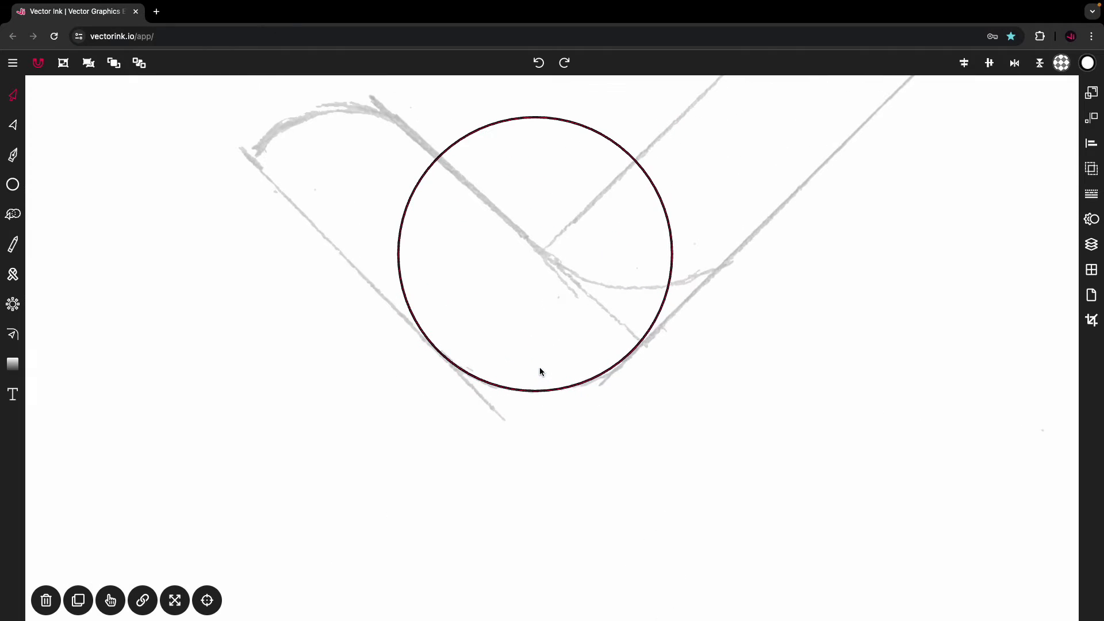
scroll(540, 371, up, 1)
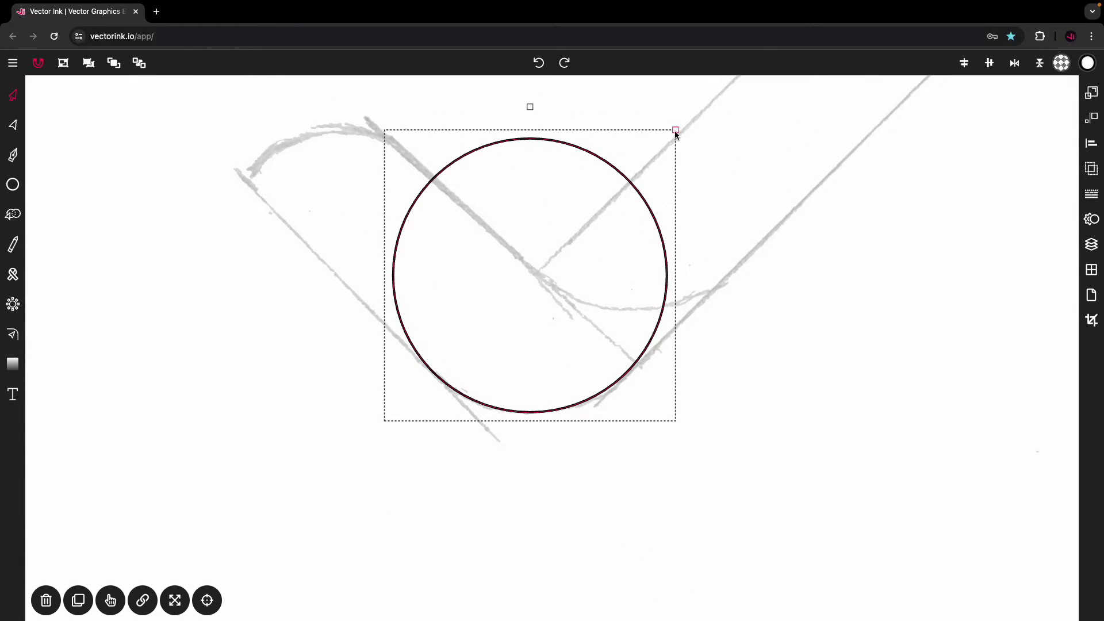
drag(676, 130, 670, 135)
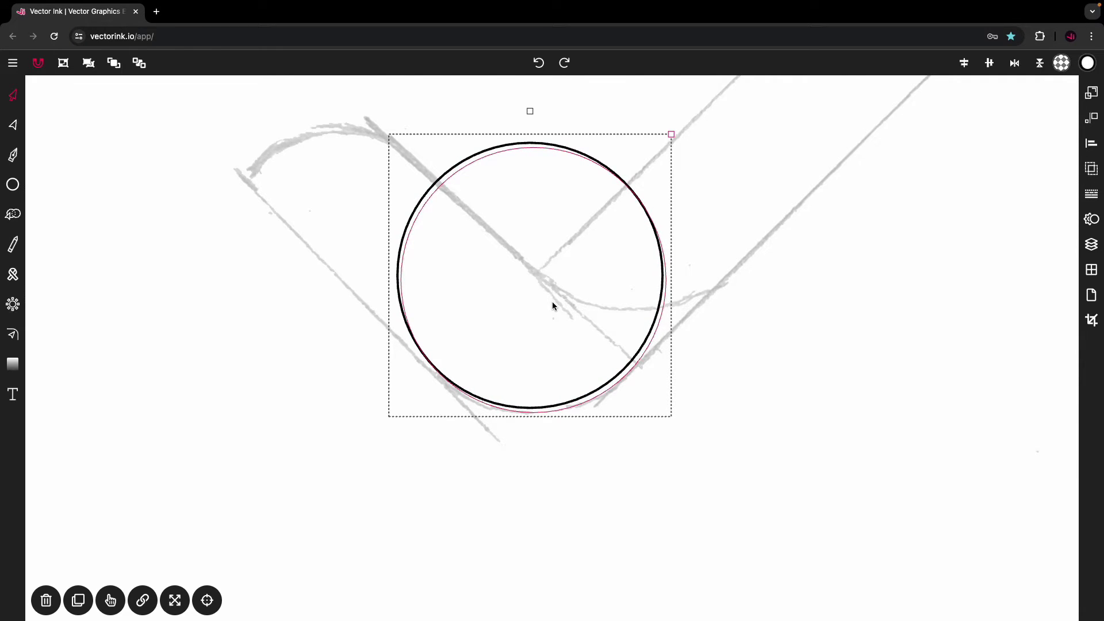
click(675, 138)
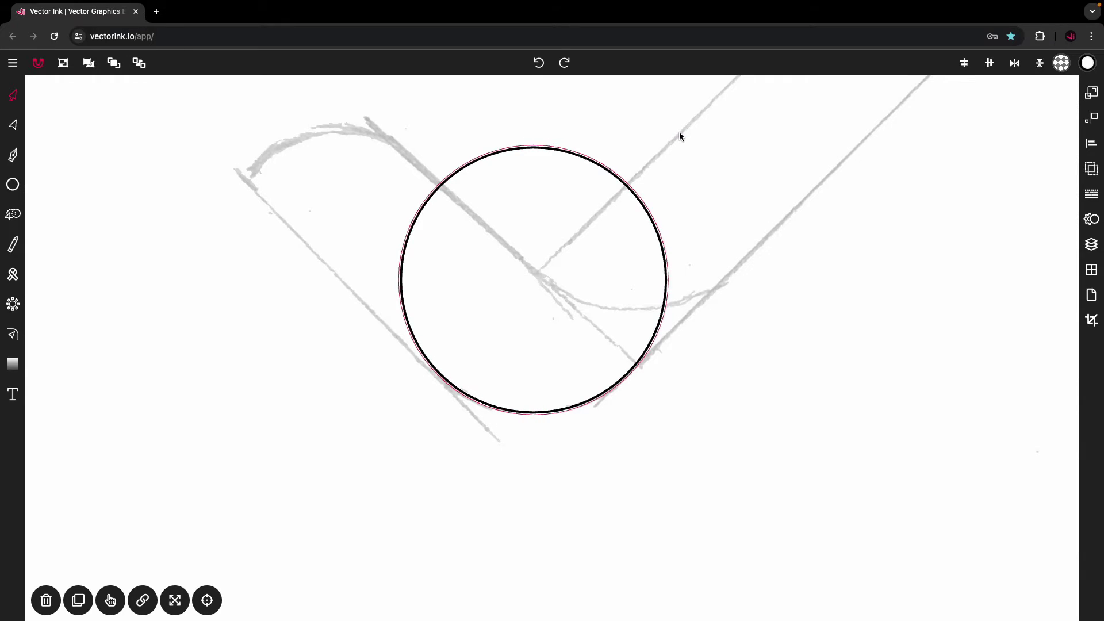
click(529, 326)
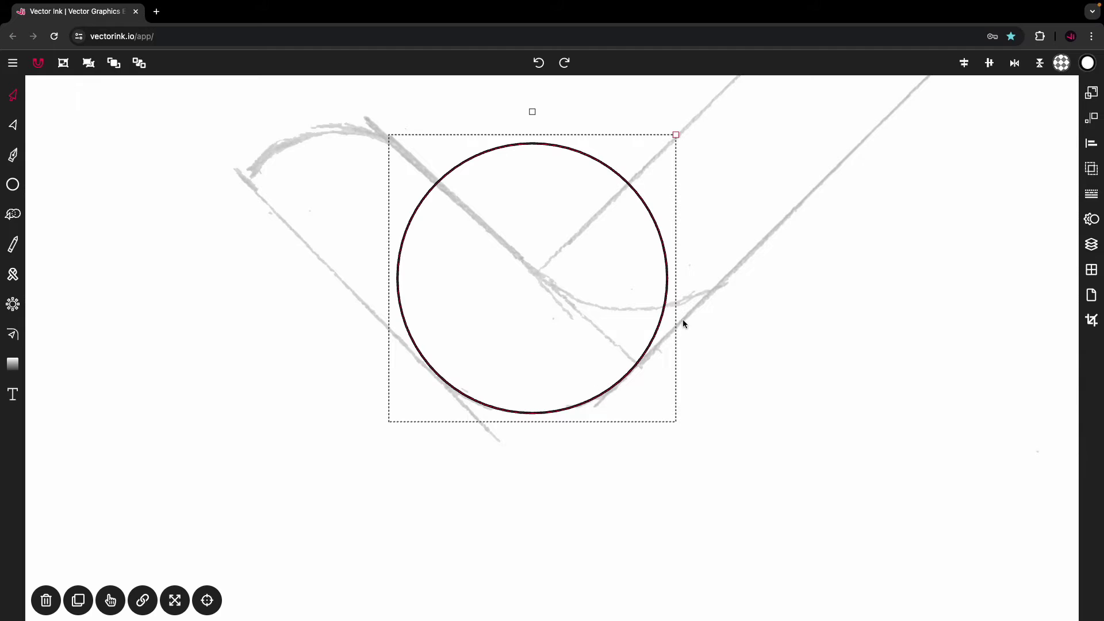
click(716, 385)
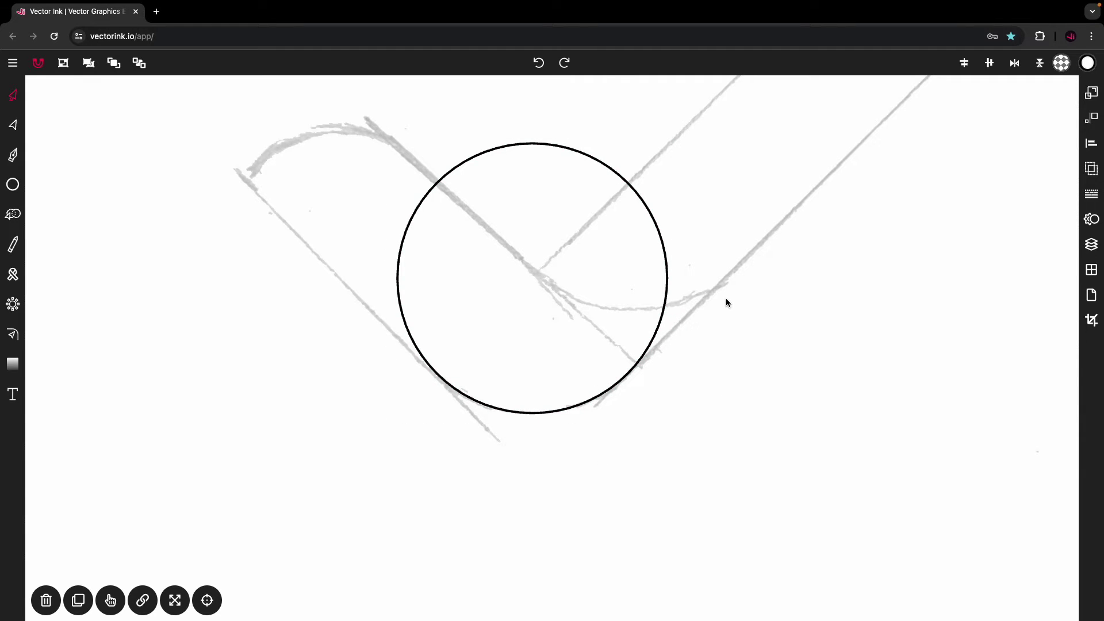
Duplicate the circle and place the copy up and to the right, on the curve at the base of the long arm
scroll(725, 298, down, 5)
scroll(726, 298, right, 1)
scroll(646, 326, up, 3)
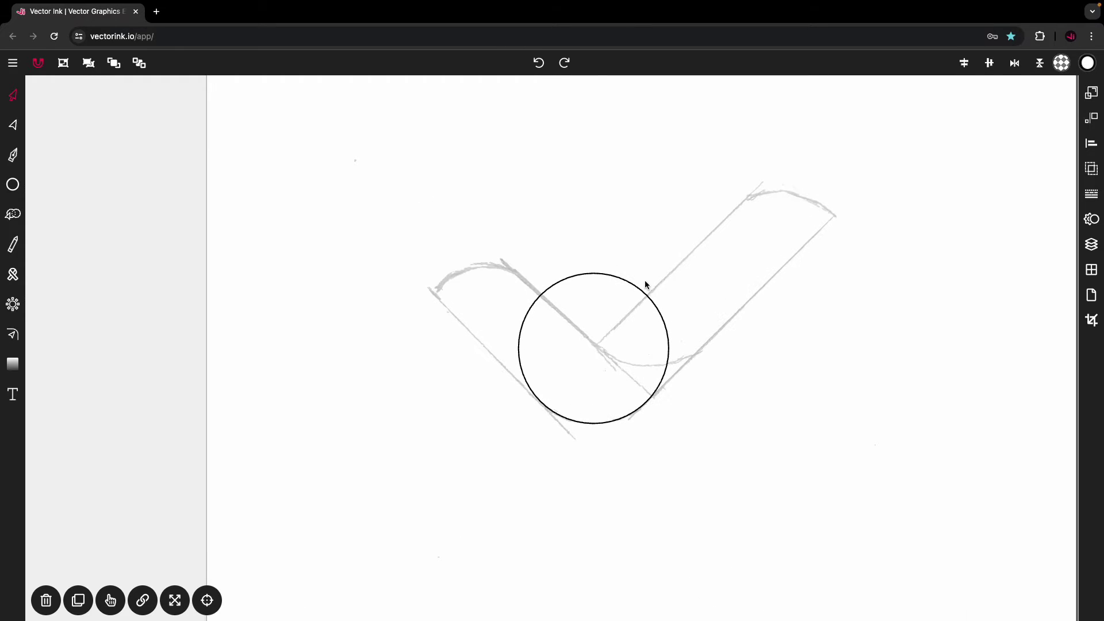
click(633, 288)
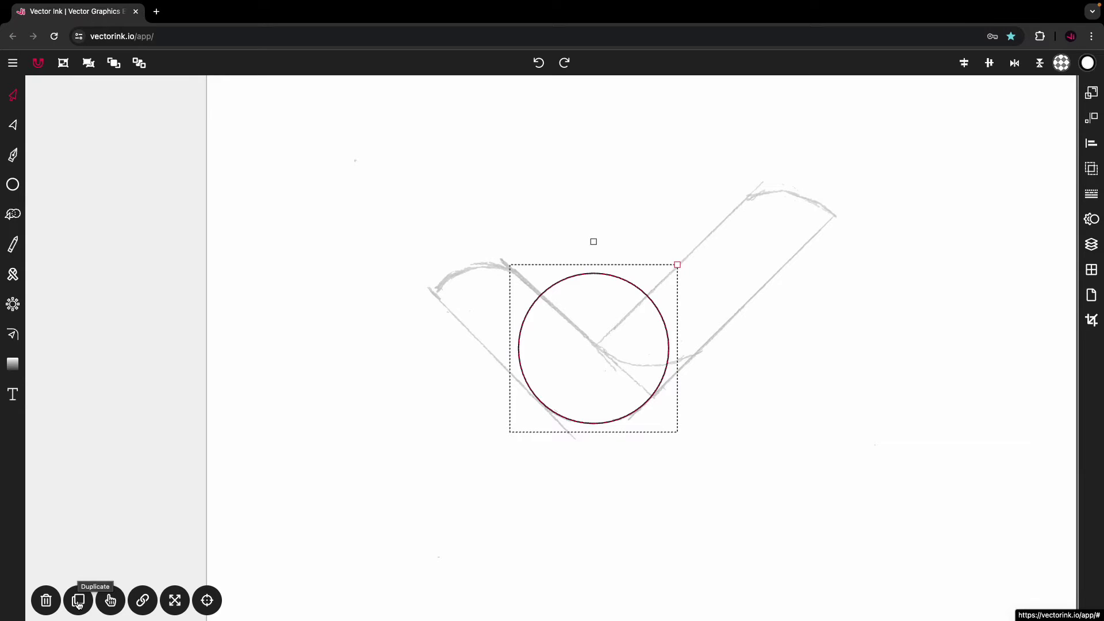
click(79, 601)
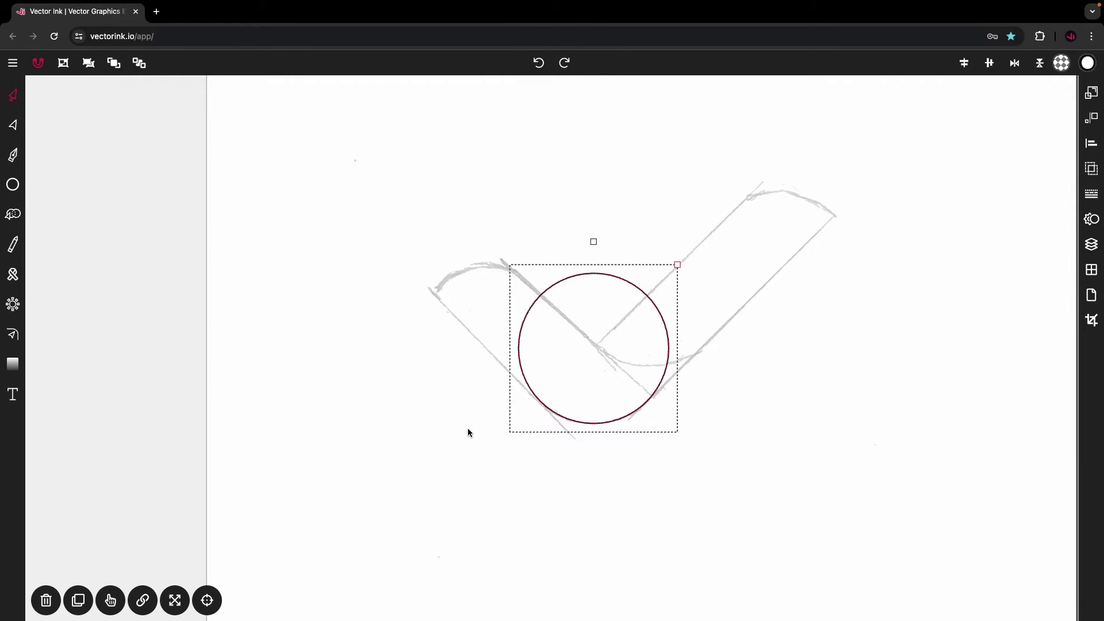
drag(469, 432, 525, 371)
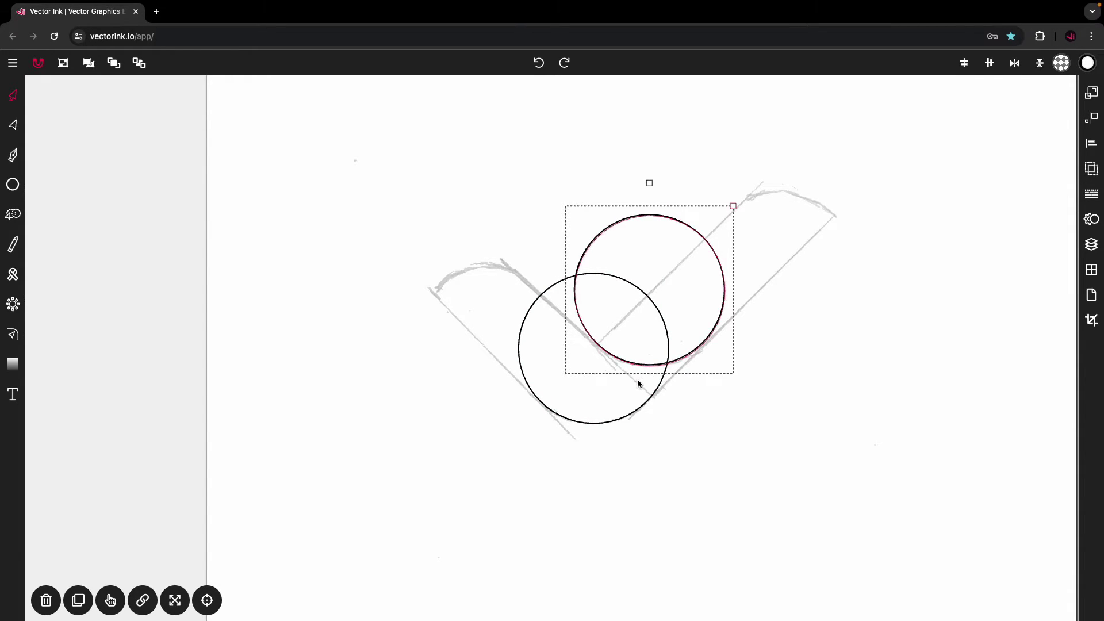
scroll(666, 351, up, 3)
scroll(666, 350, up, 2)
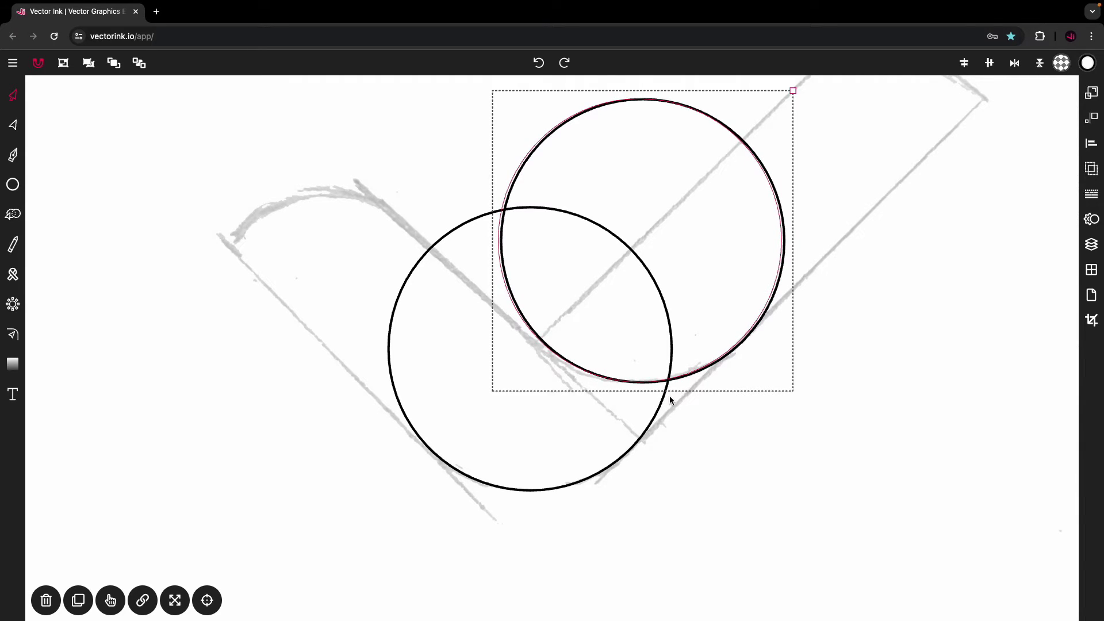
click(697, 412)
Draw a straight diagonal line along the long arm's outer edge, from below the lower circle to past the arm's tip
scroll(676, 420, down, 3)
scroll(676, 419, up, 1)
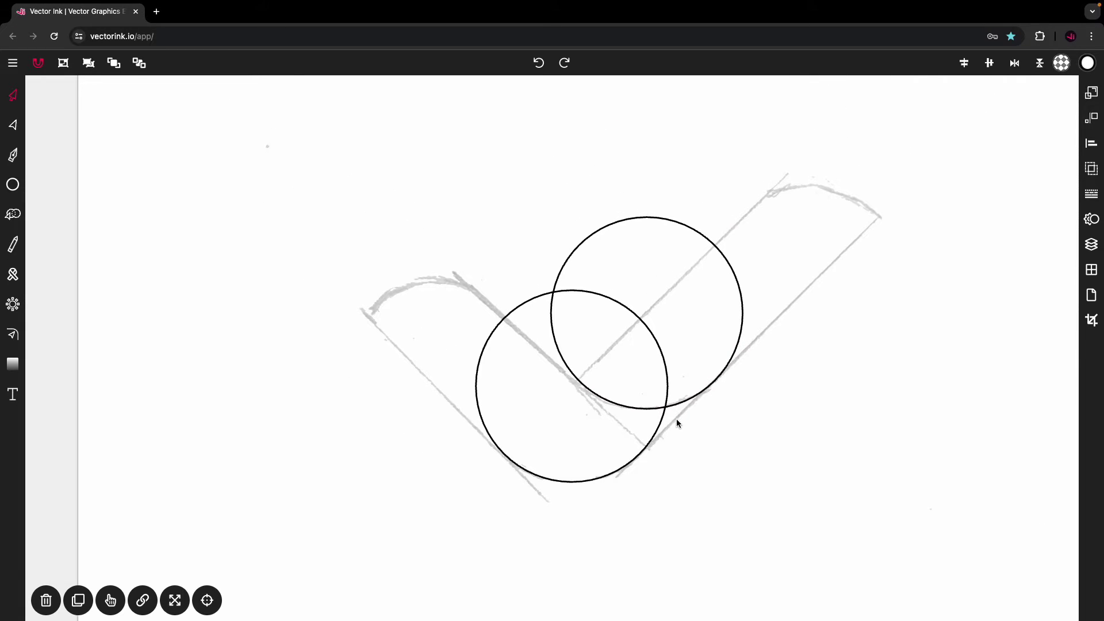
scroll(677, 422, down, 3)
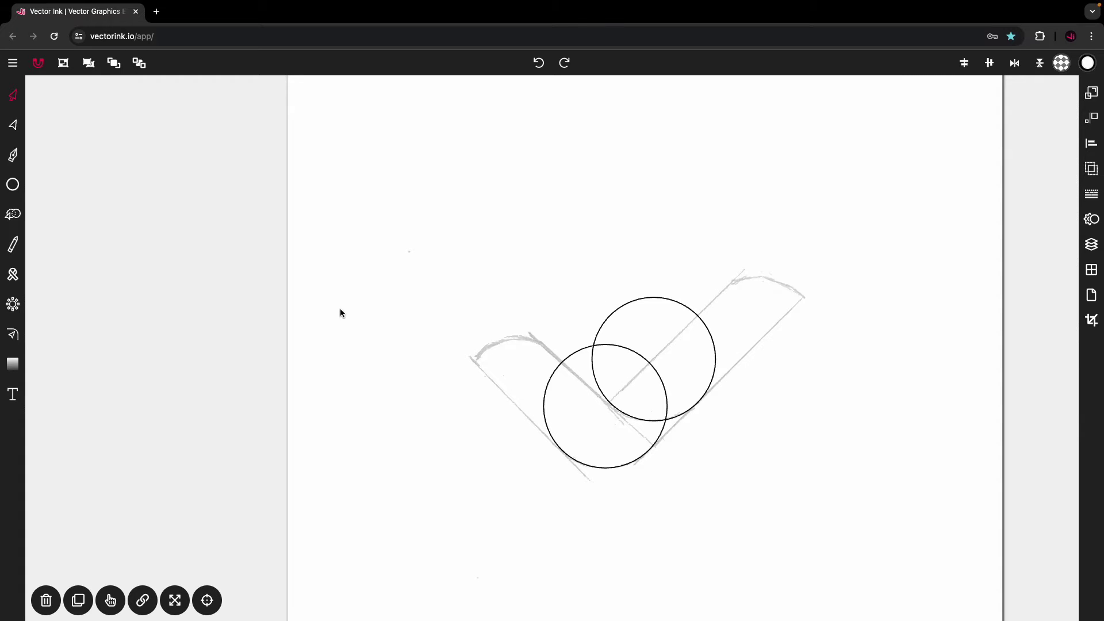
click(18, 185)
click(17, 185)
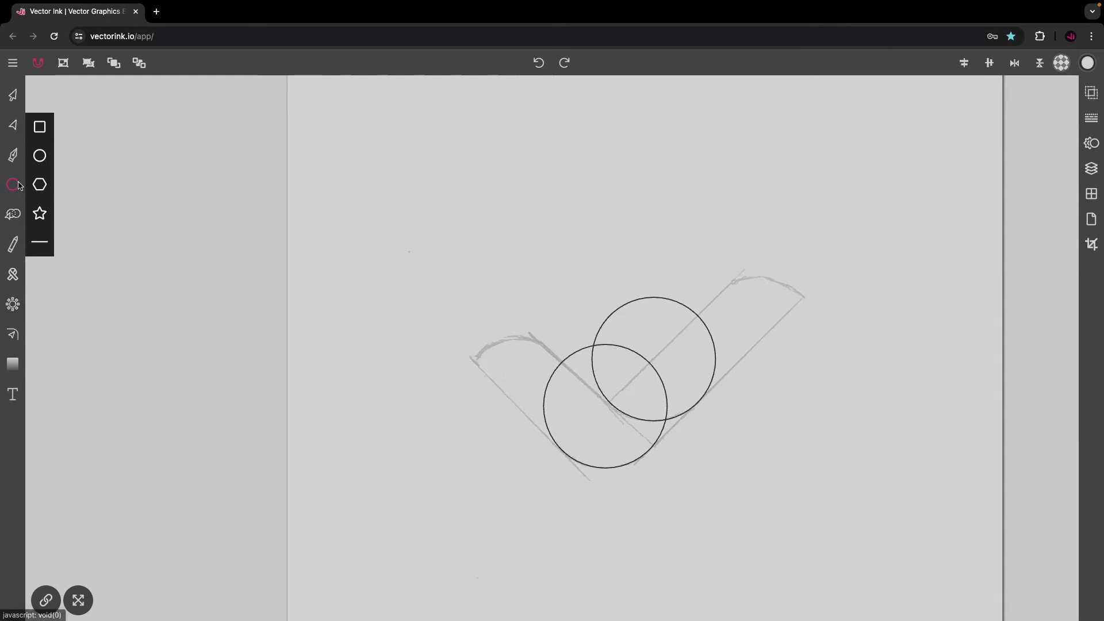
click(42, 245)
scroll(662, 431, up, 3)
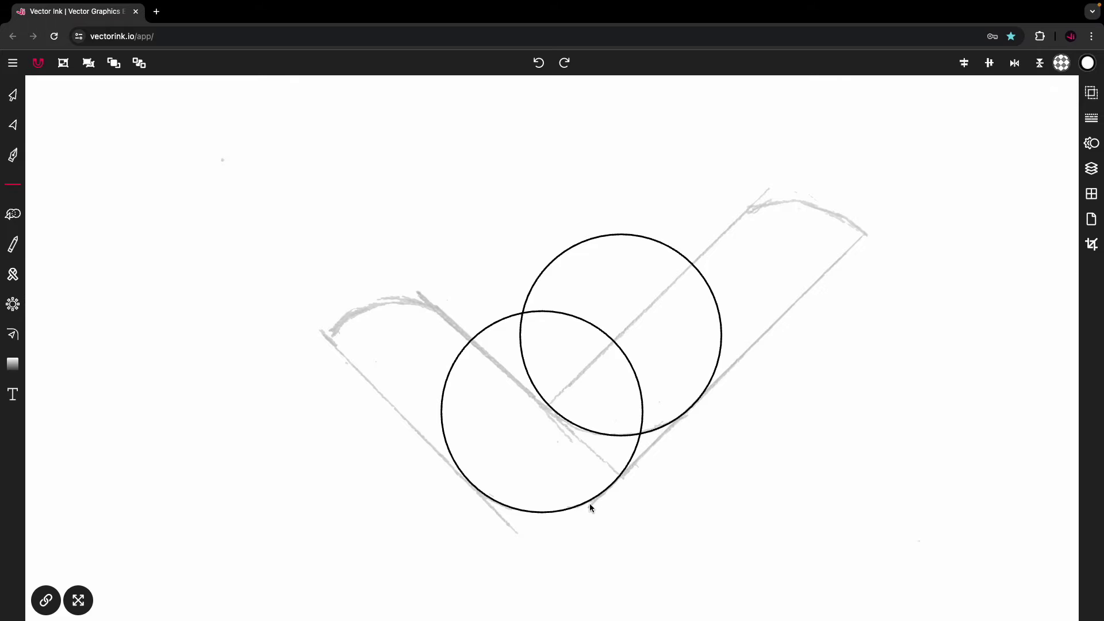
drag(589, 507, 820, 279)
mouse_move(852, 242)
mouse_down()
mouse_move(767, 337)
mouse_move(903, 191)
mouse_up()
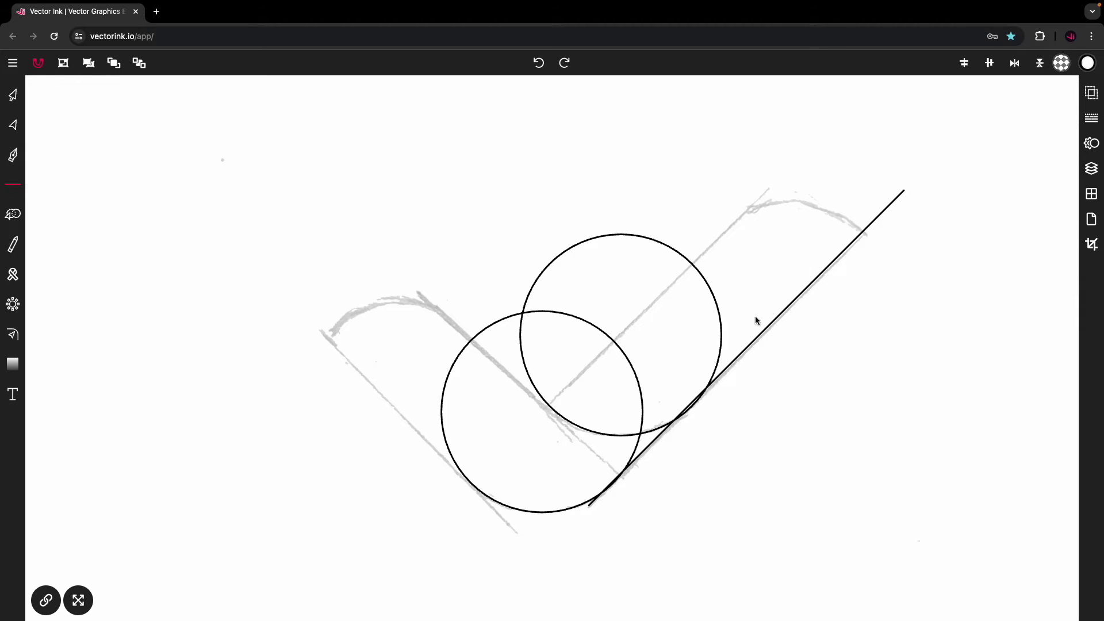
Nudge the diagonal line down and to the left along the outer edge and inspect where it meets both circles
click(12, 94)
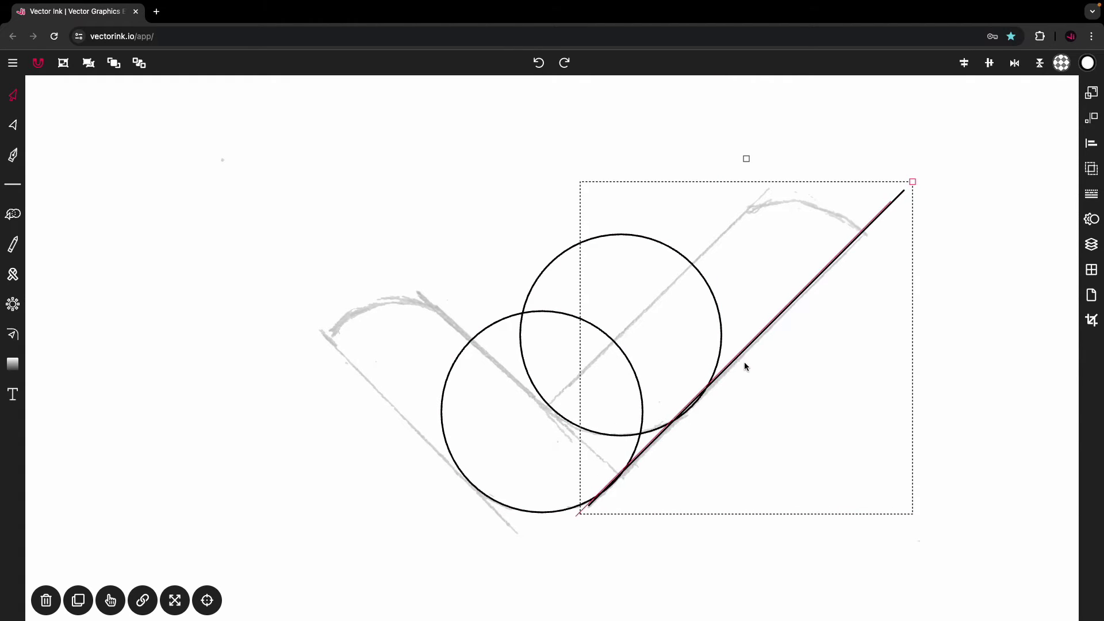
key(Left)
key(Down)
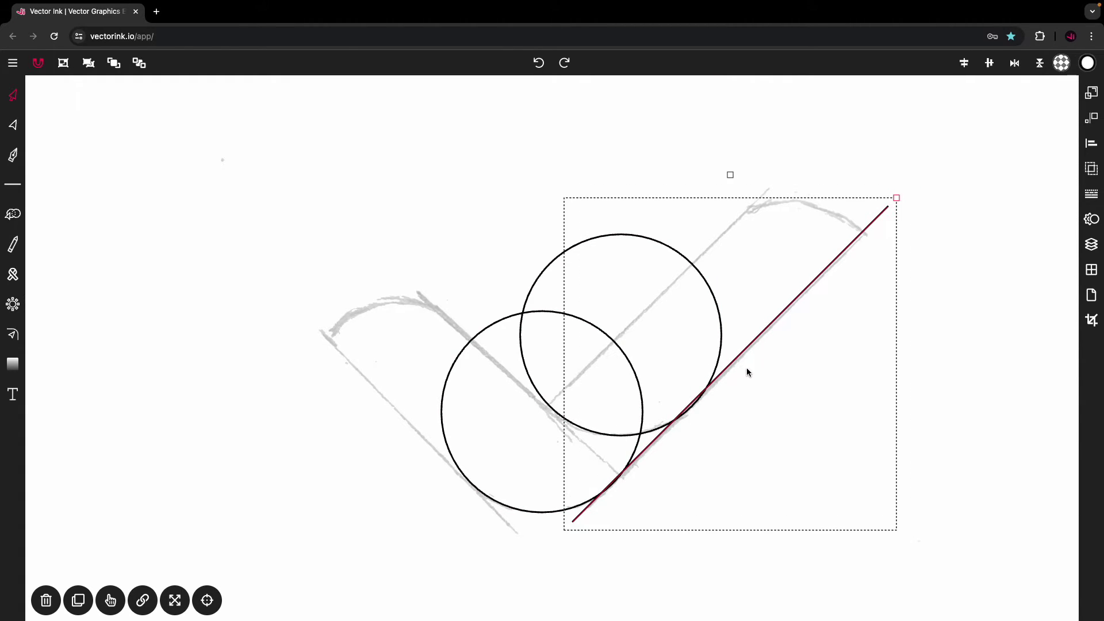
scroll(702, 401, up, 5)
scroll(702, 404, up, 5)
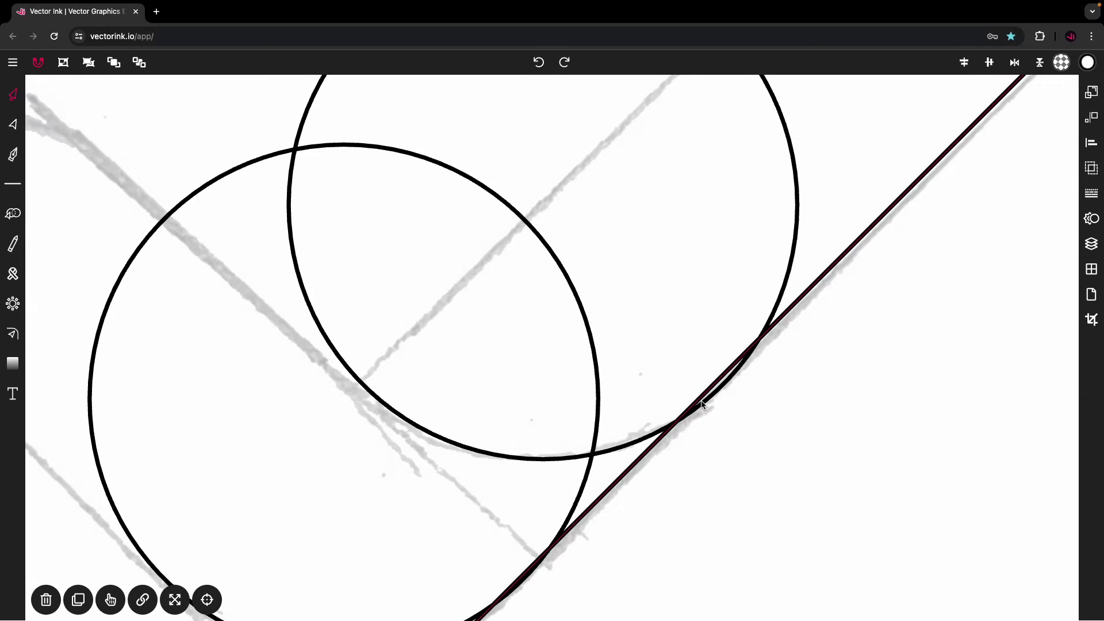
scroll(673, 429, down, 10)
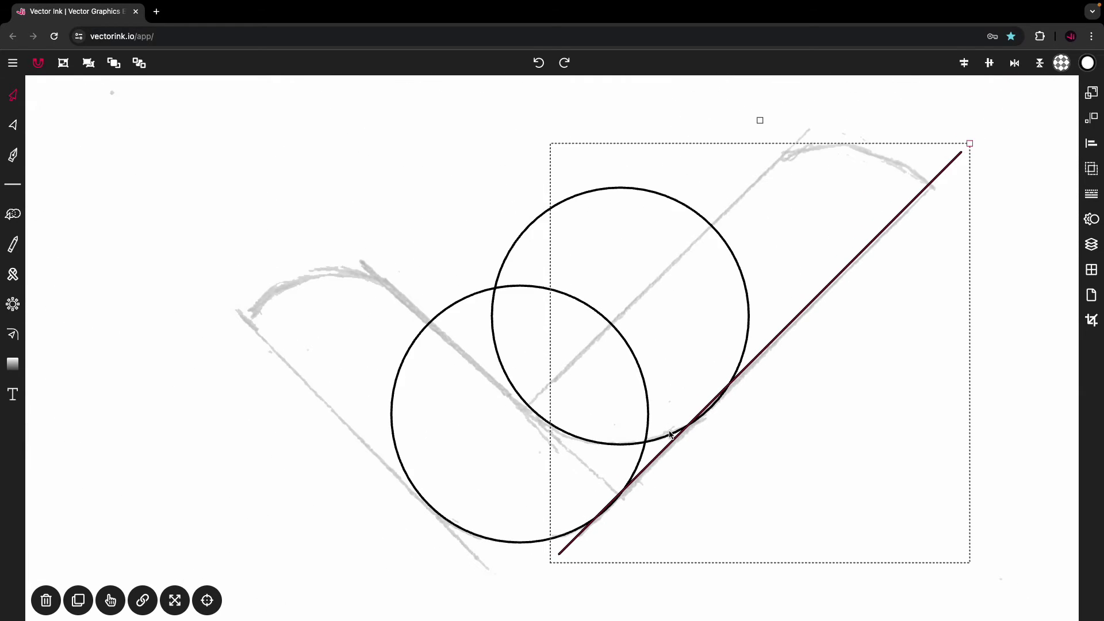
scroll(670, 432, down, 3)
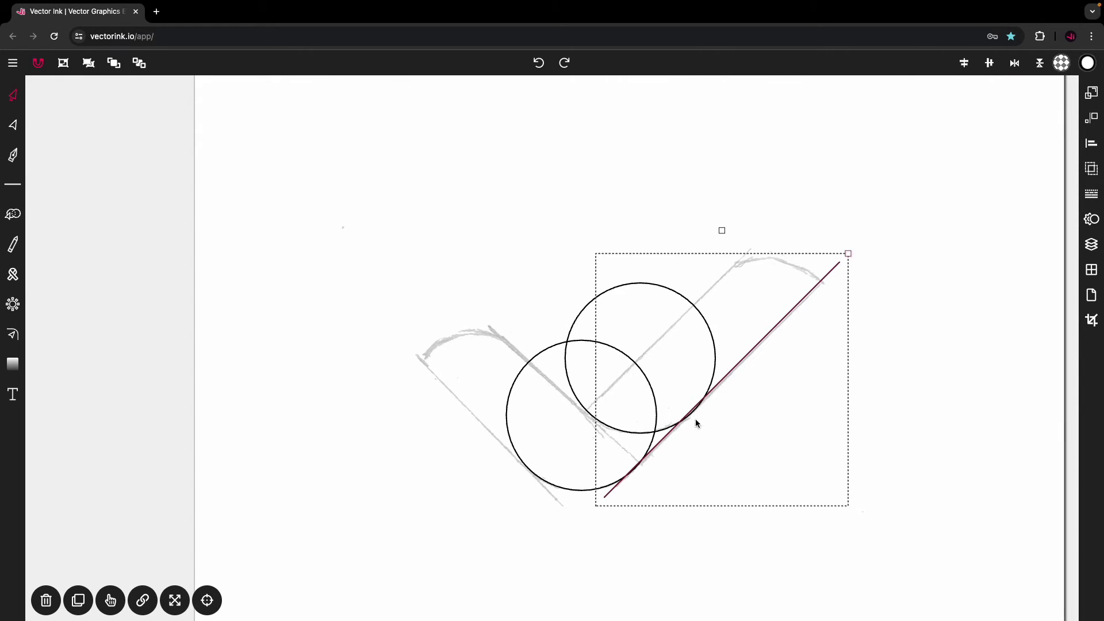
Toggle the Scaling Strokes option for both circles and the diagonal line, then clear the selection
click(855, 367)
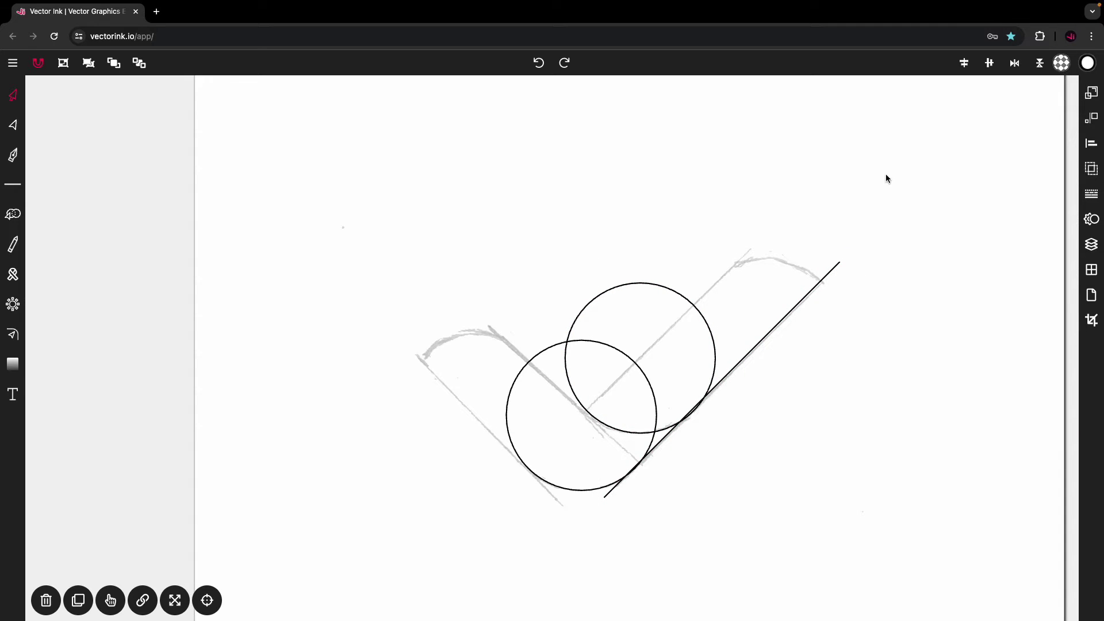
drag(904, 162, 409, 575)
click(916, 285)
drag(913, 162, 427, 545)
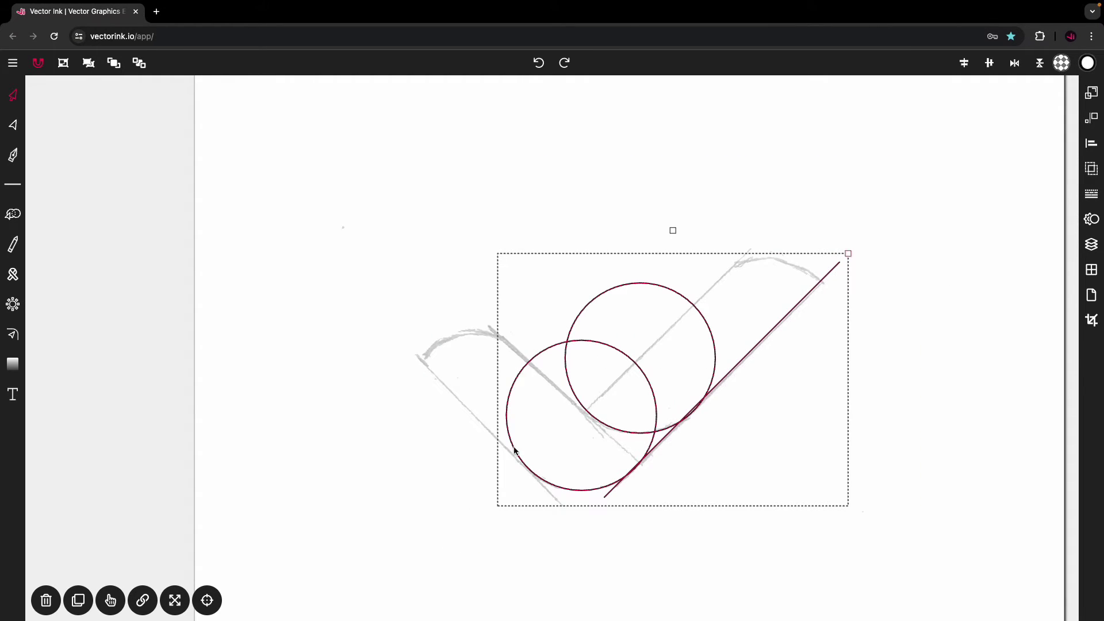
click(1092, 196)
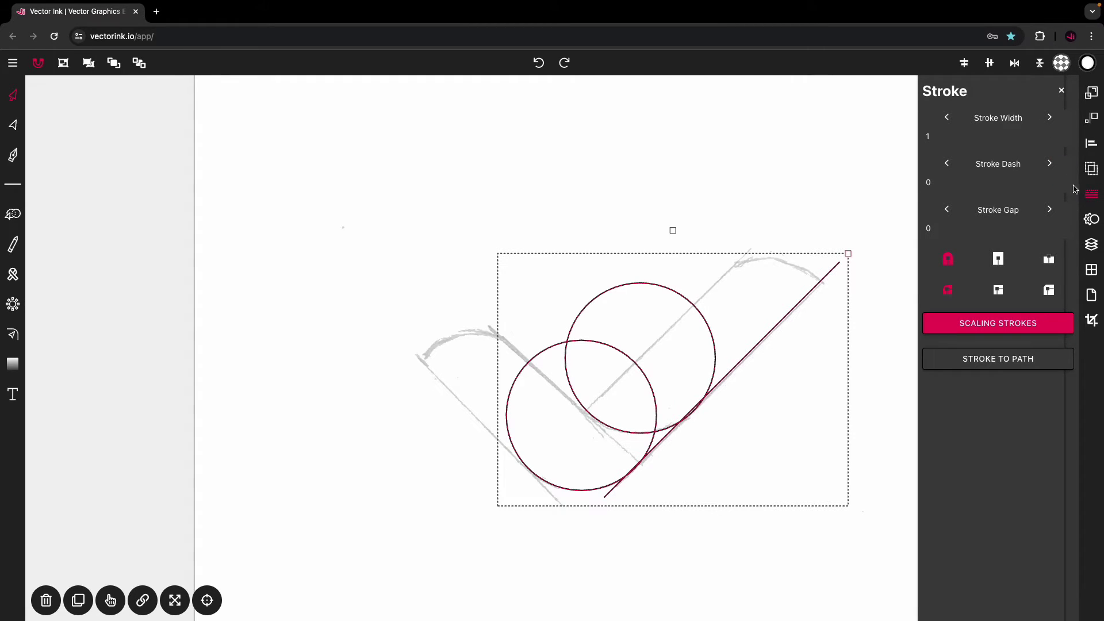
click(994, 325)
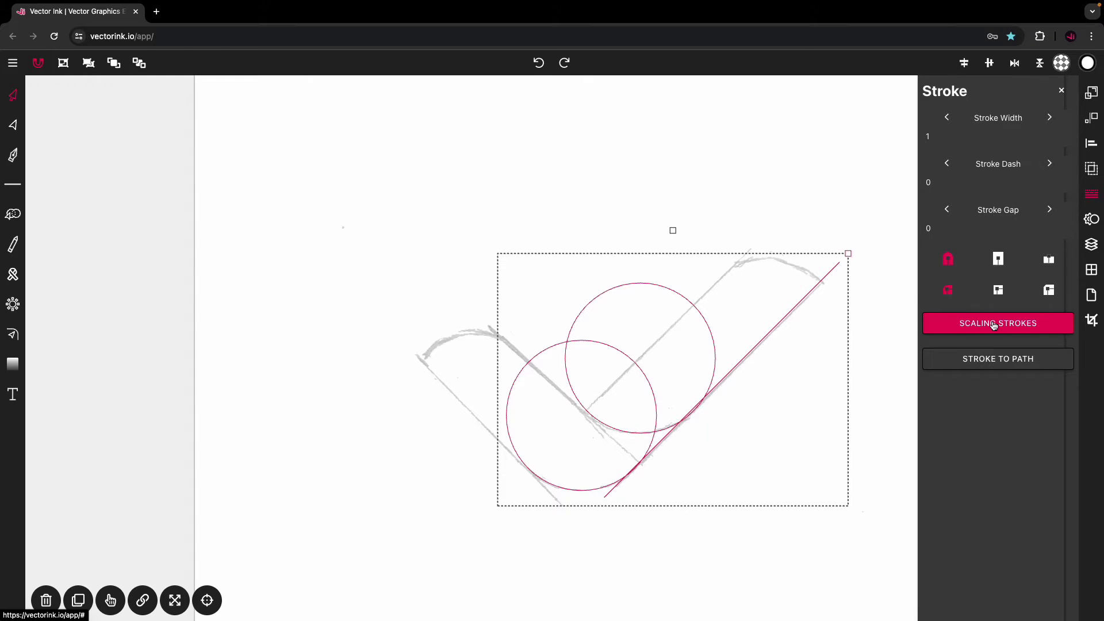
click(1062, 94)
scroll(669, 417, up, 5)
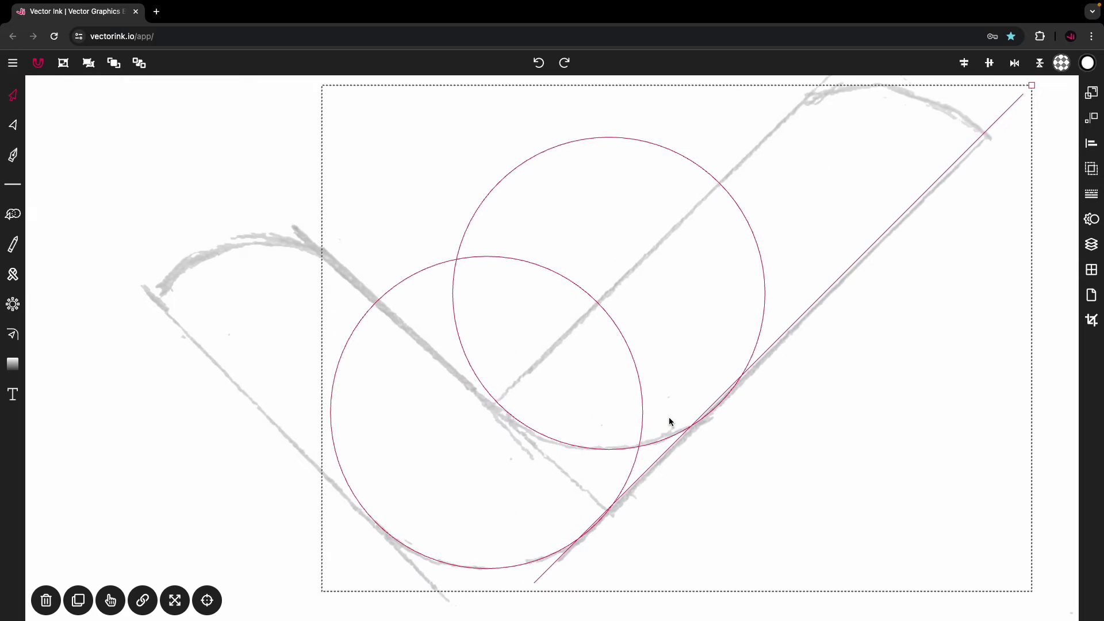
scroll(668, 416, up, 2)
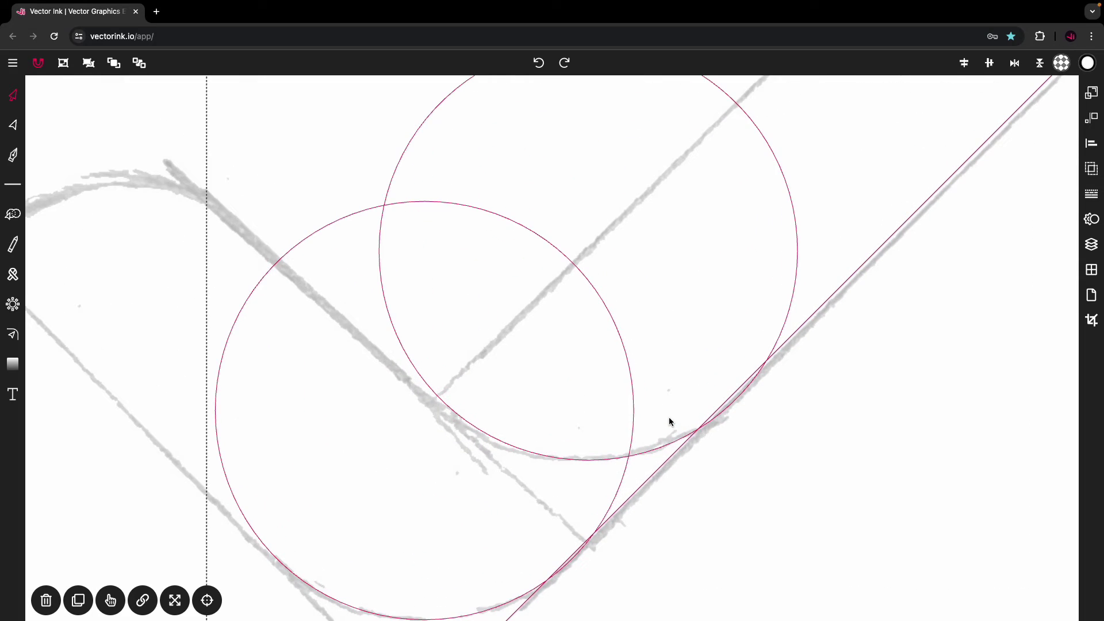
shift+click(586, 457)
click(708, 421)
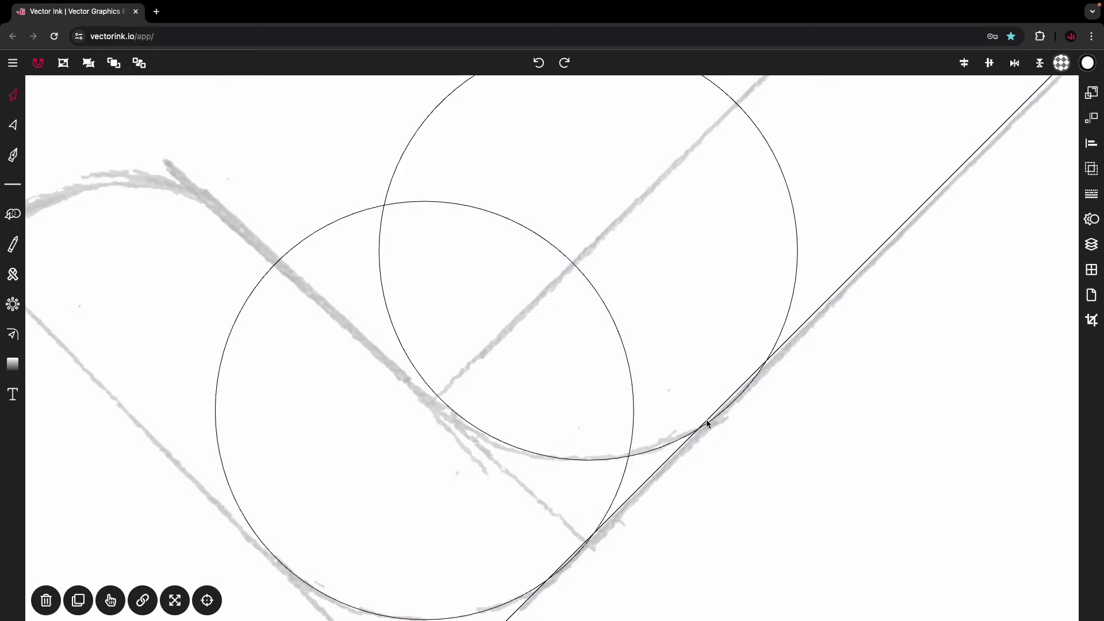
Move the lower circle slightly up and to the left so its edge stops bulging past the diagonal line
scroll(707, 422, up, 3)
scroll(564, 547, up, 5)
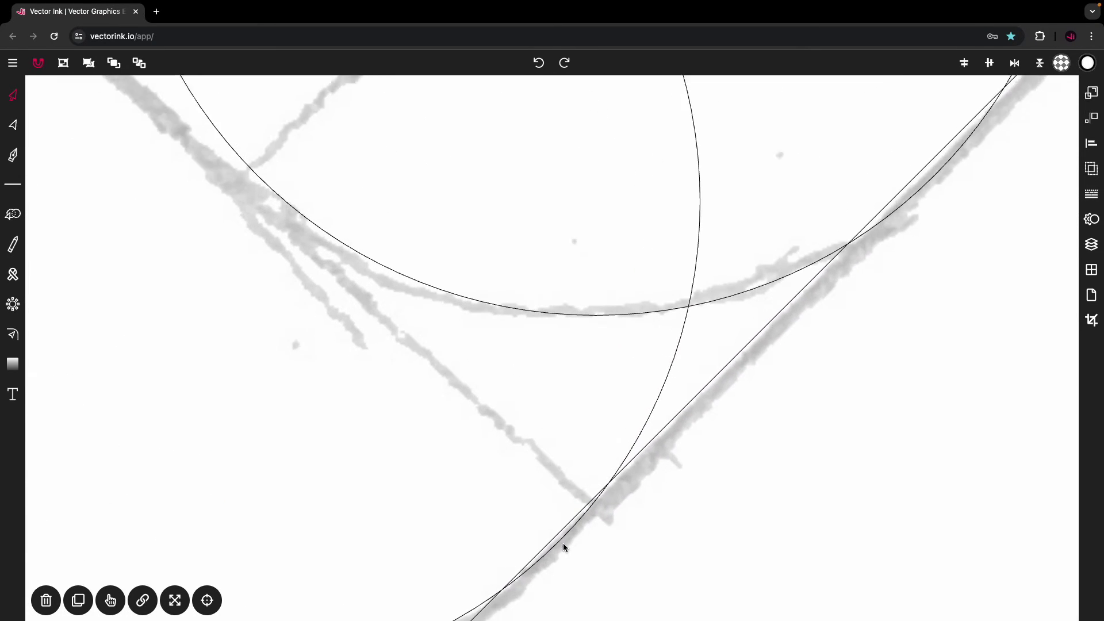
scroll(564, 543, up, 2)
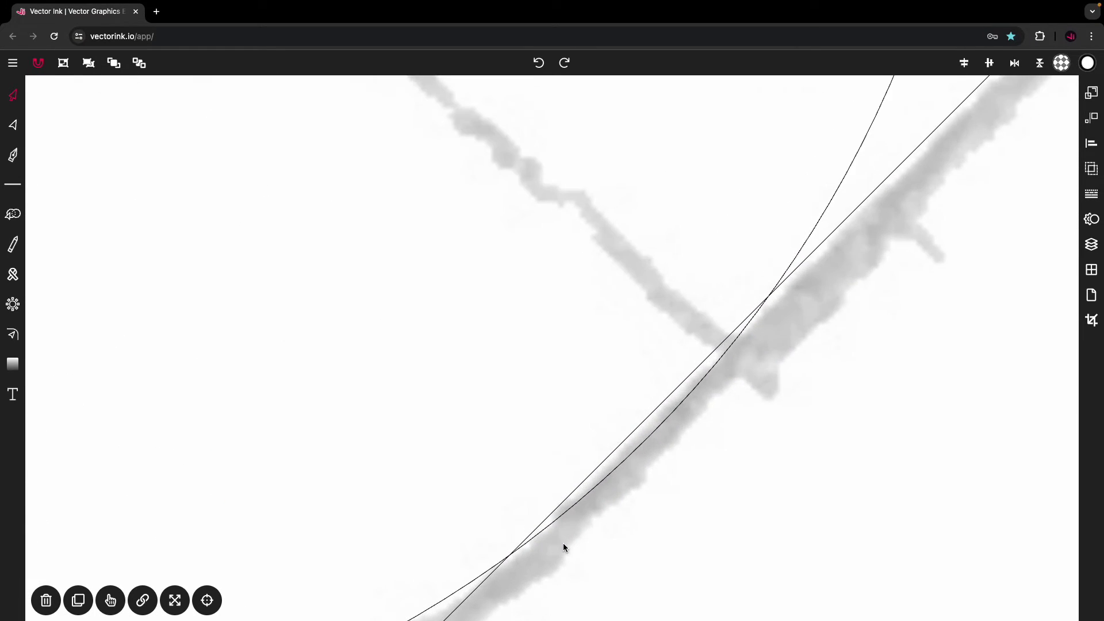
scroll(629, 467, up, 3)
scroll(629, 468, down, 2)
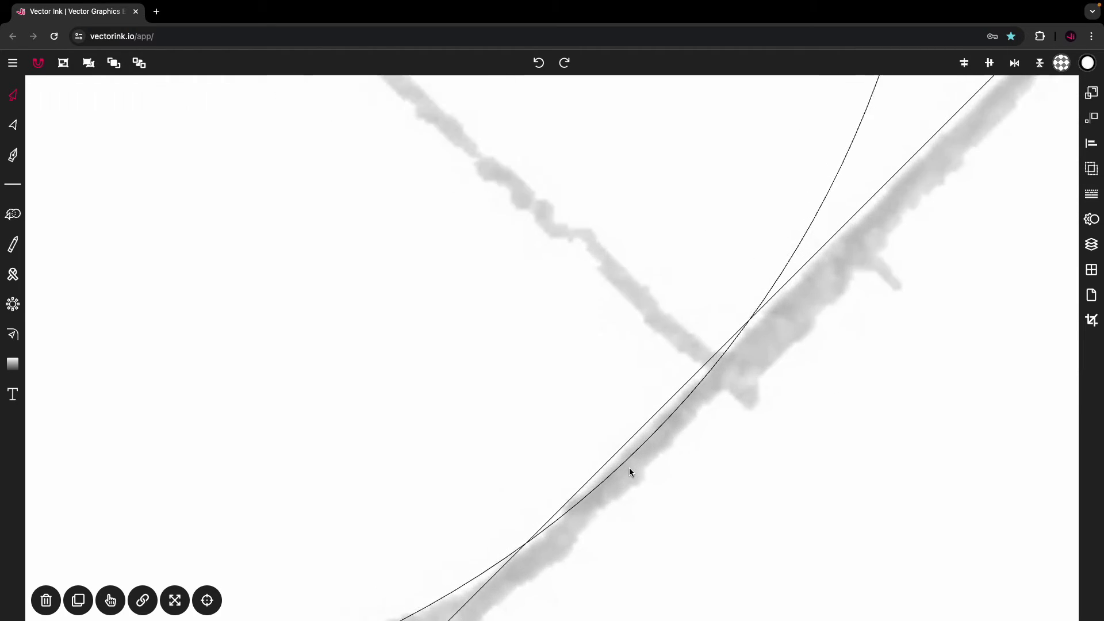
scroll(629, 468, up, 3)
scroll(630, 467, down, 3)
click(630, 463)
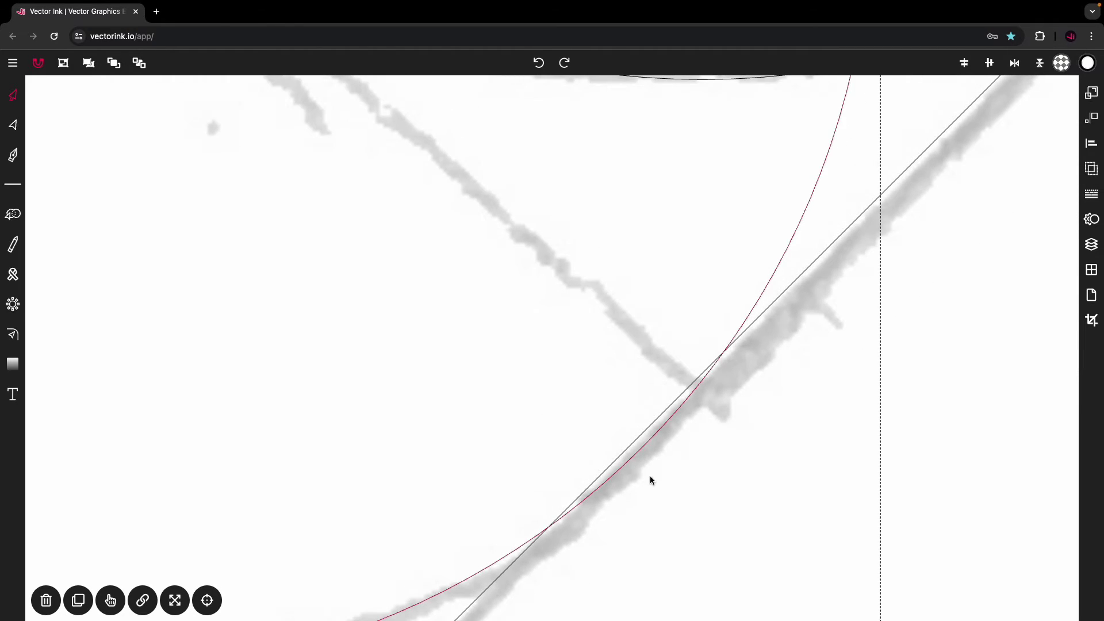
drag(668, 499, 661, 492)
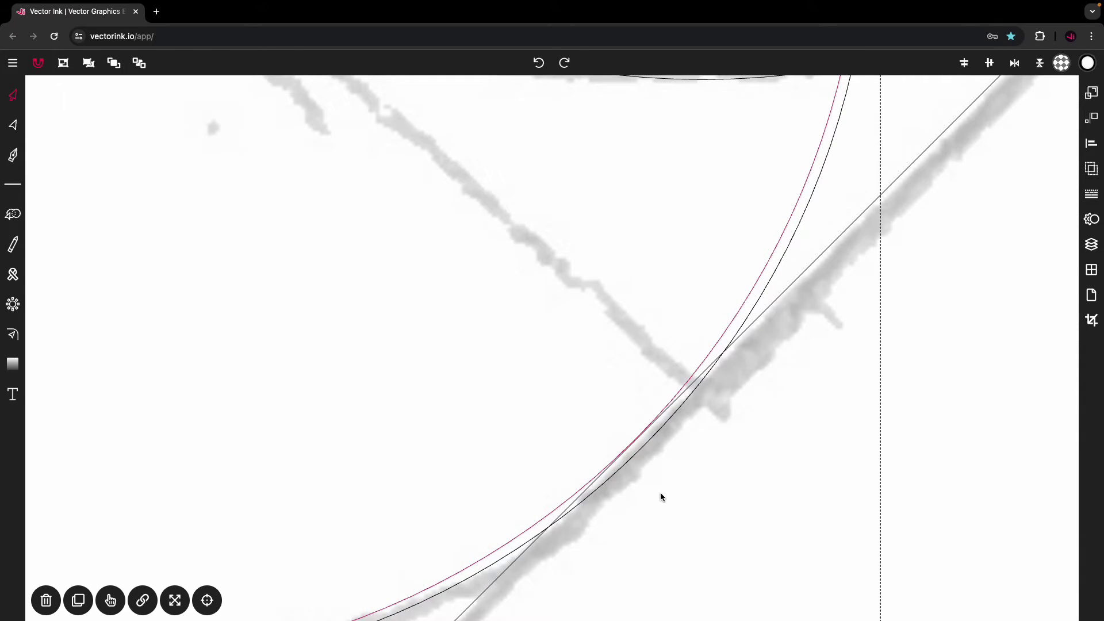
Fine-tune the lower circle's position at close range until its edge just touches the diagonal line
scroll(638, 445, up, 5)
scroll(631, 440, up, 5)
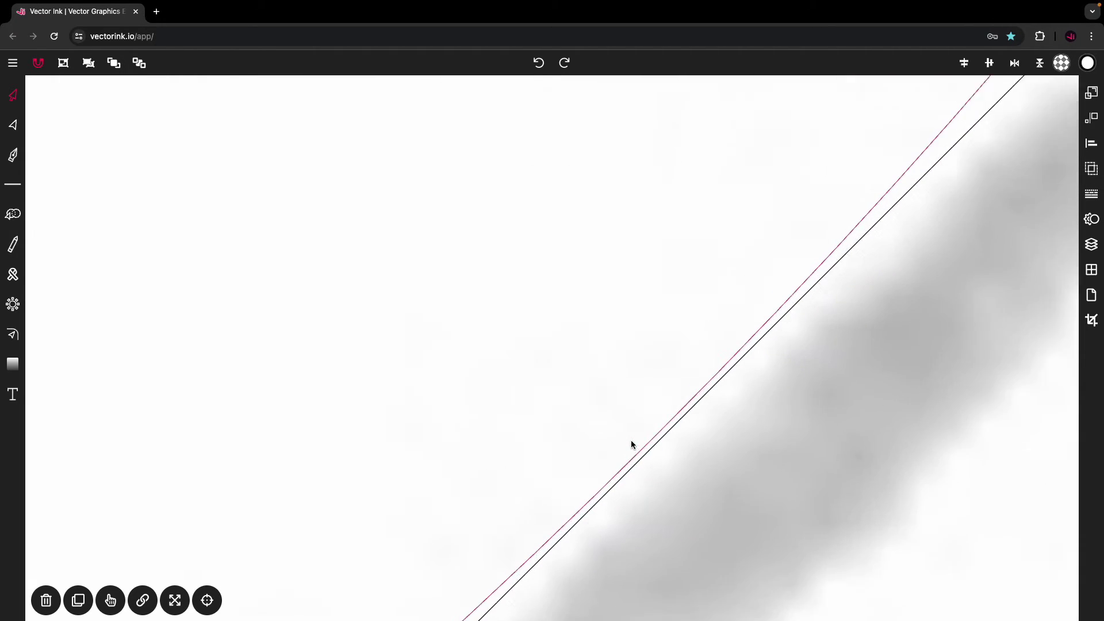
drag(678, 500, 679, 502)
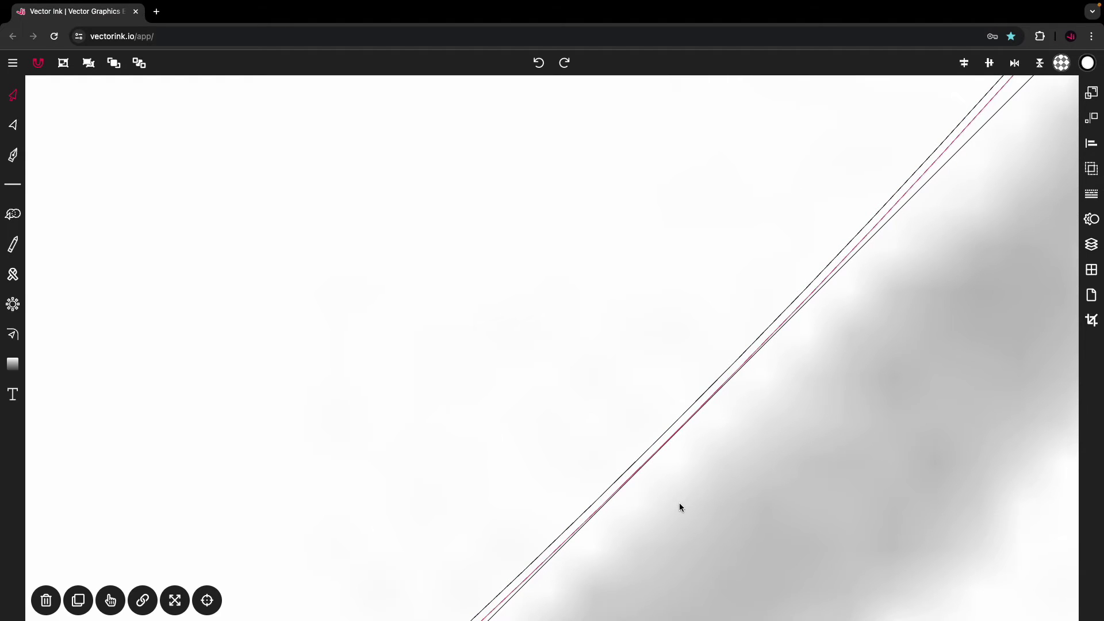
scroll(678, 503, down, 5)
scroll(679, 503, down, 6)
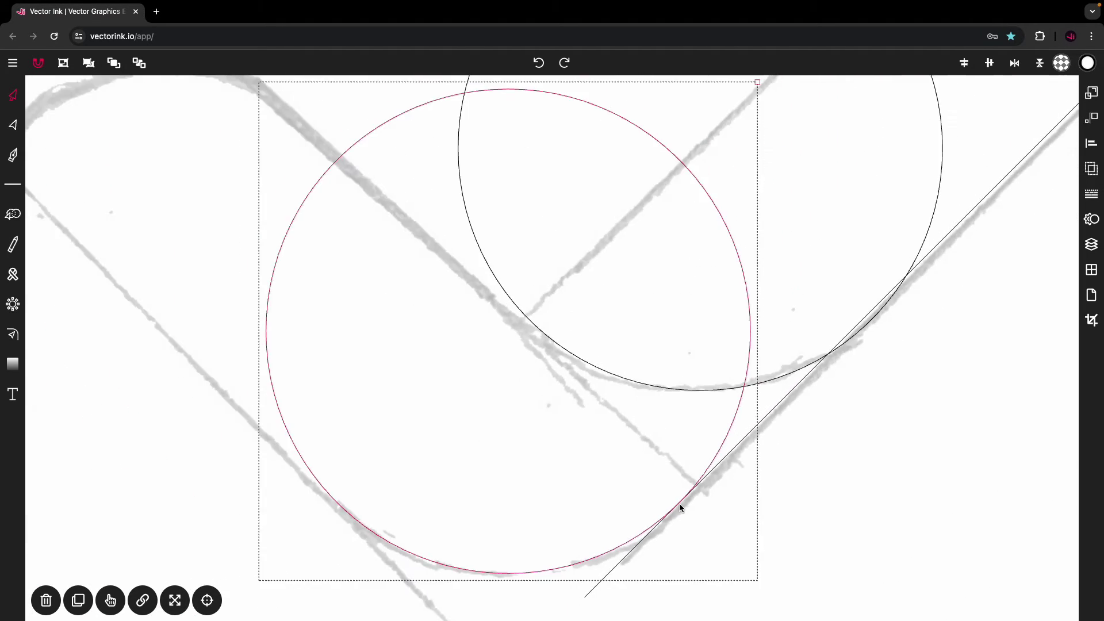
click(855, 305)
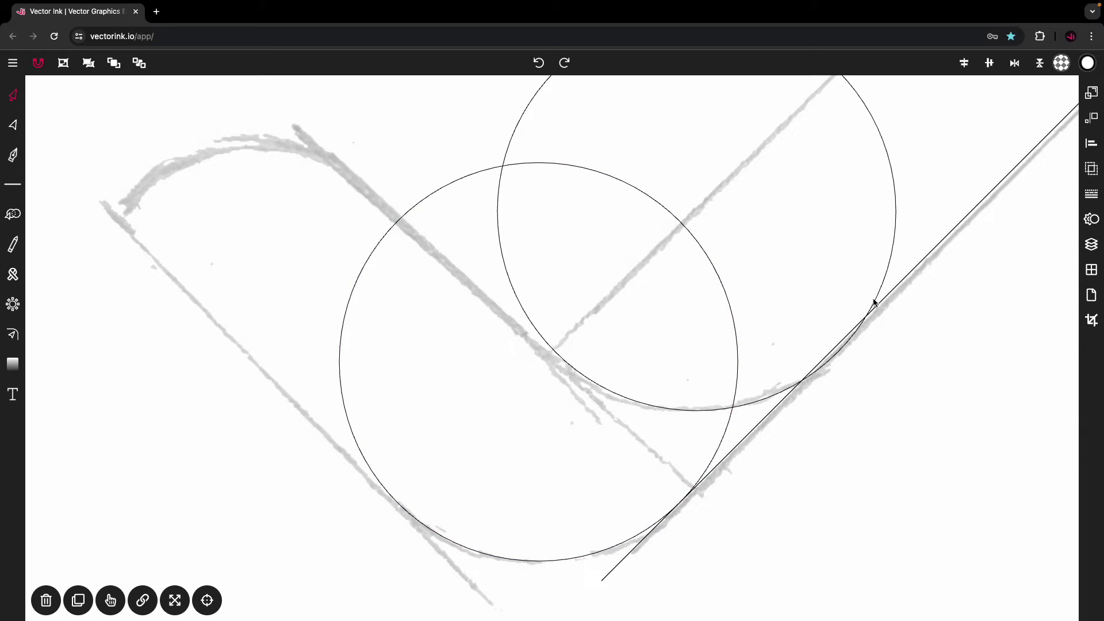
Move the upper circle slightly up and to the left until its edge is tangent to the diagonal line
click(859, 326)
scroll(853, 348, up, 5)
scroll(853, 350, up, 10)
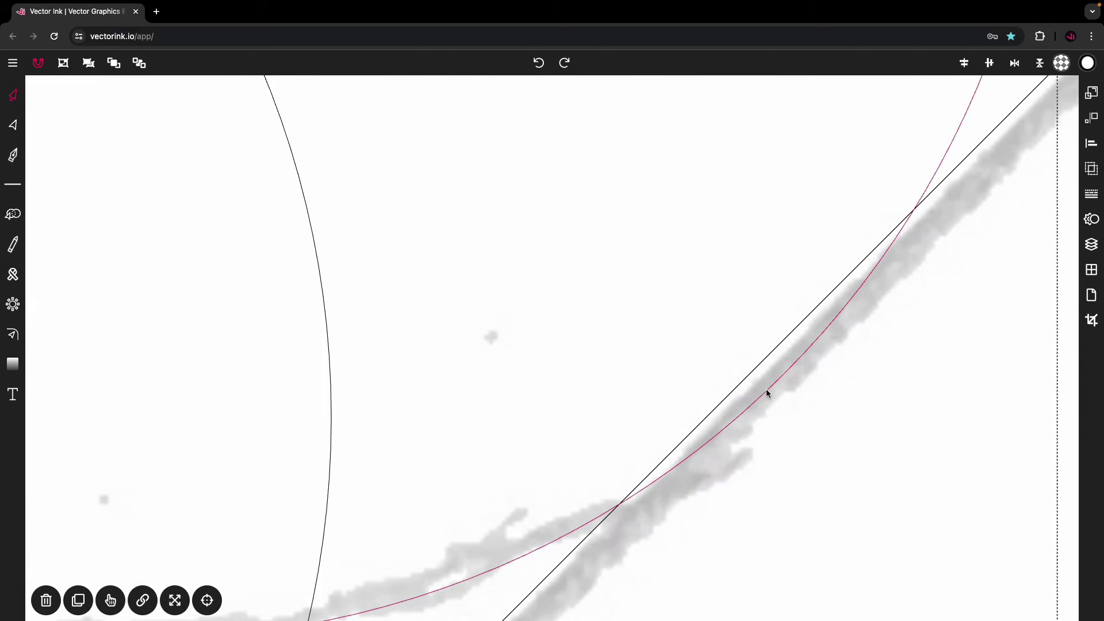
drag(781, 410, 757, 391)
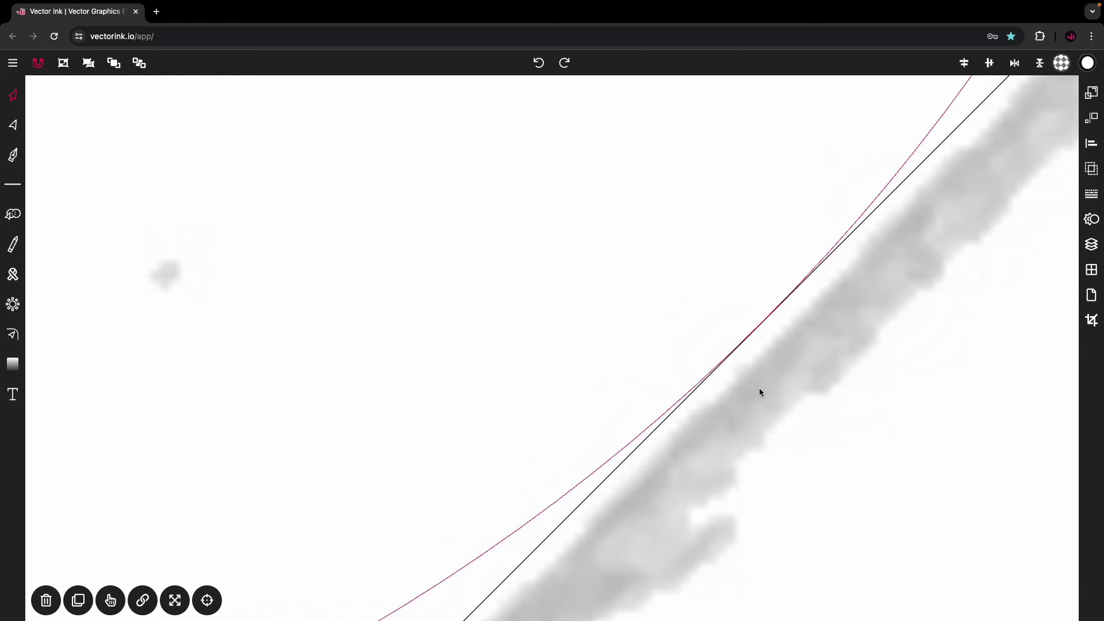
click(759, 388)
click(690, 382)
scroll(800, 295, up, 5)
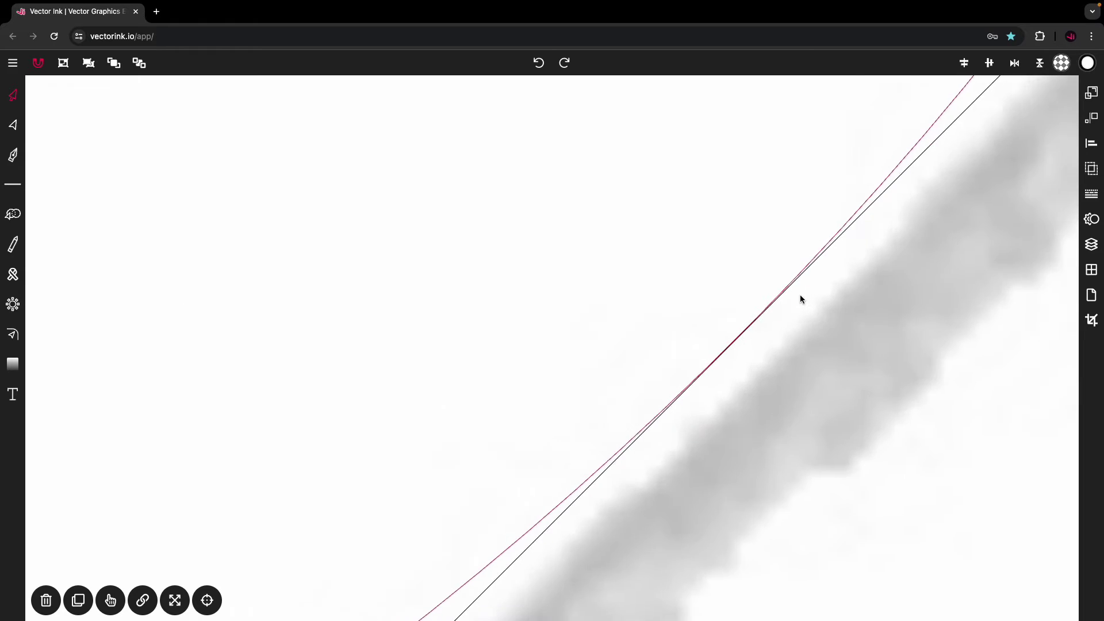
scroll(709, 424, down, 10)
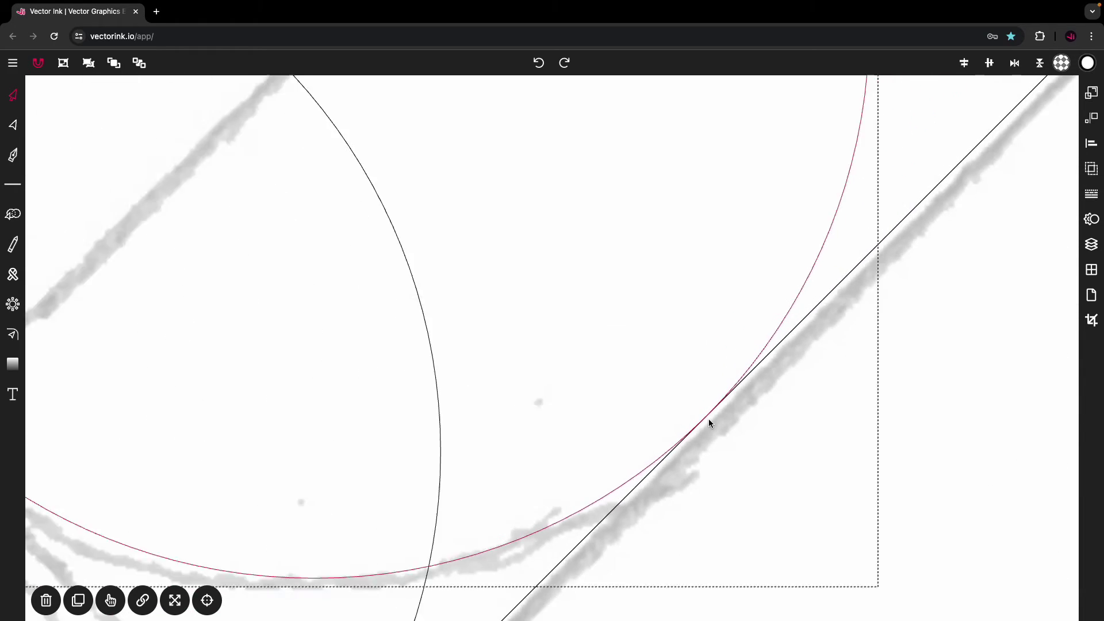
click(723, 447)
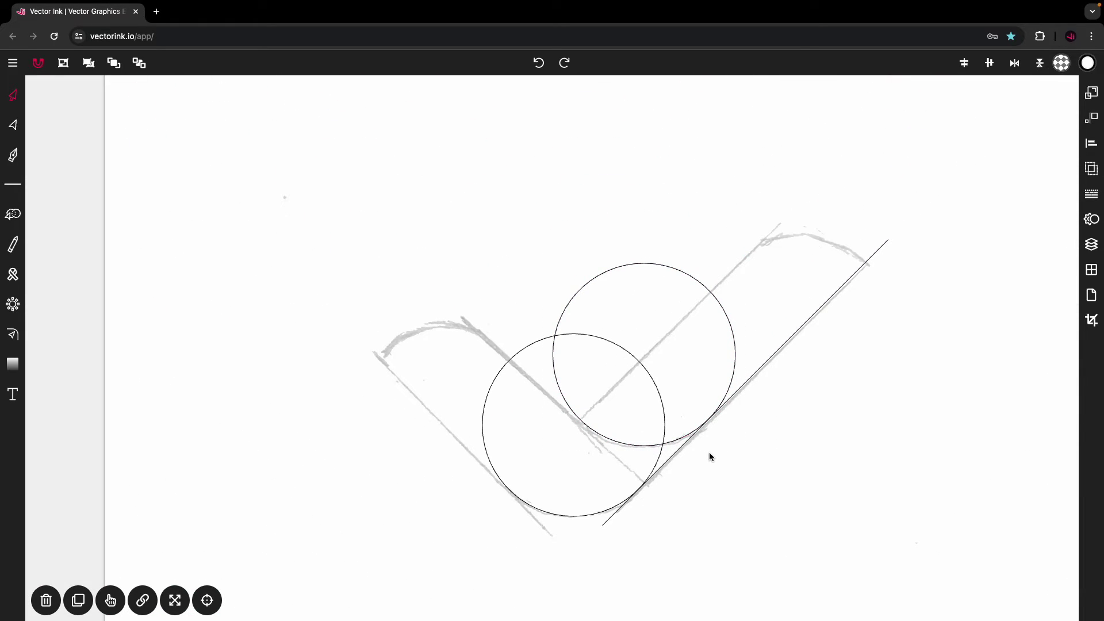
Duplicate the diagonal line and place the copy along the inner edge of the sketch's long arm
scroll(711, 457, left, 1)
scroll(711, 457, up, 1)
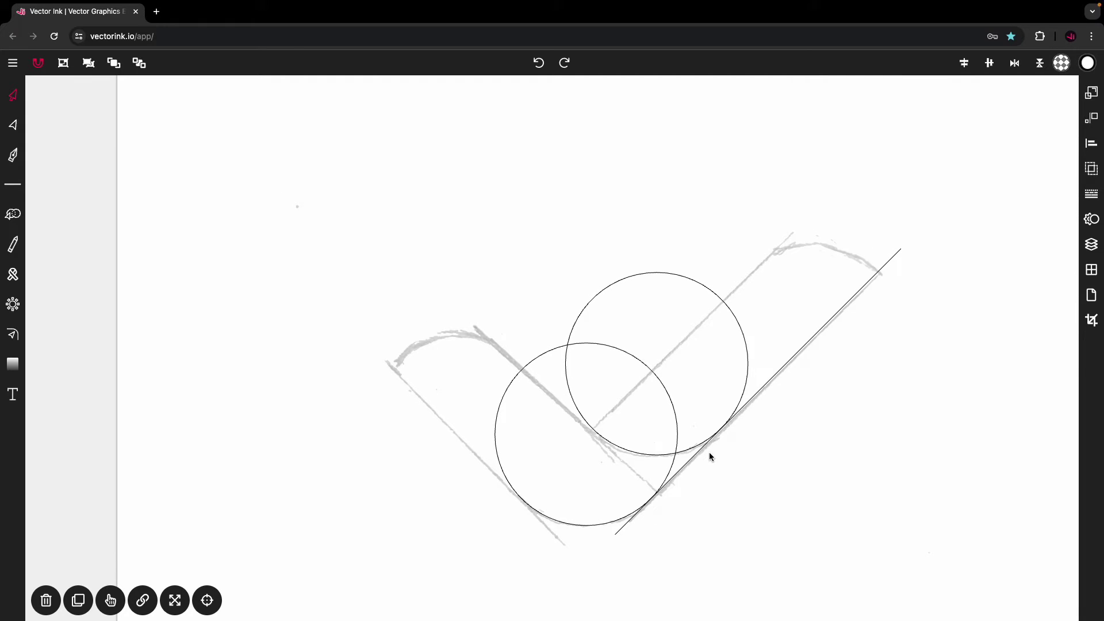
click(782, 367)
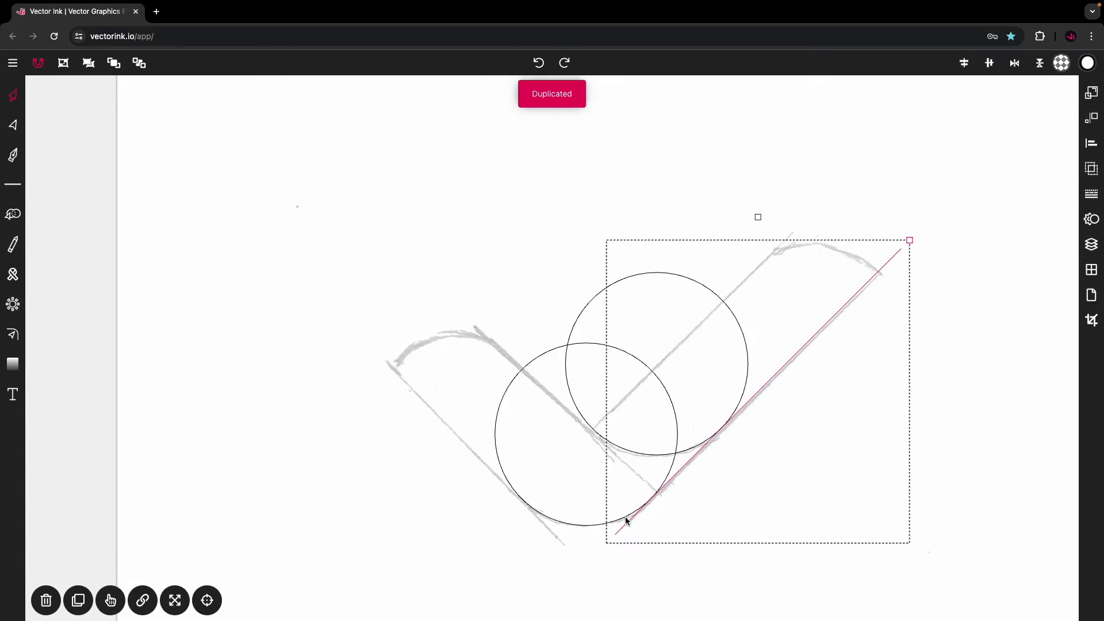
drag(713, 527, 641, 466)
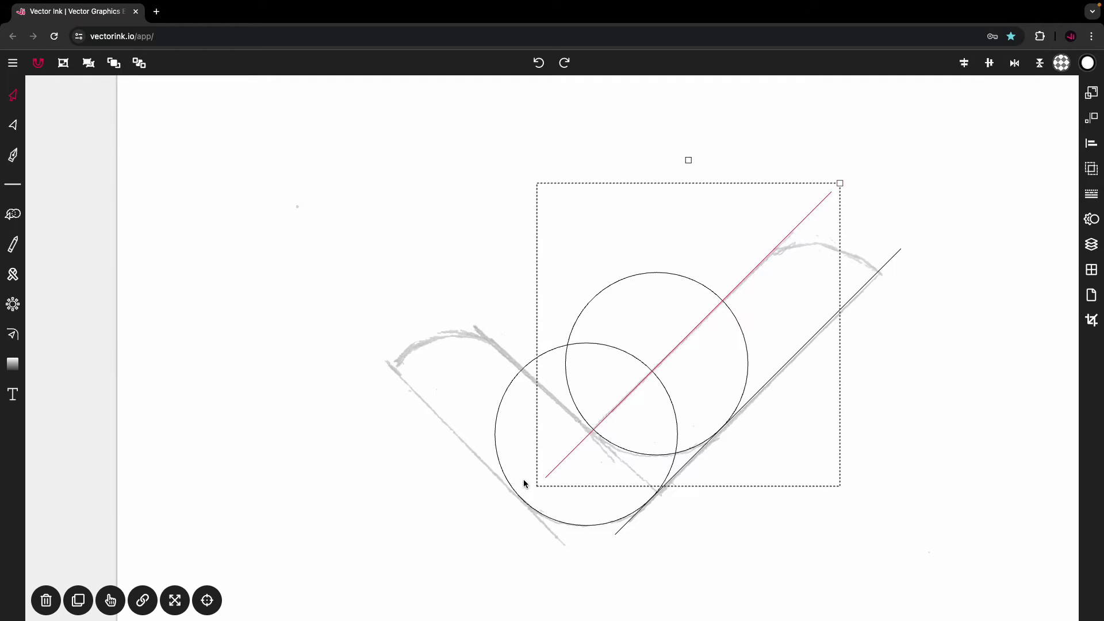
click(495, 549)
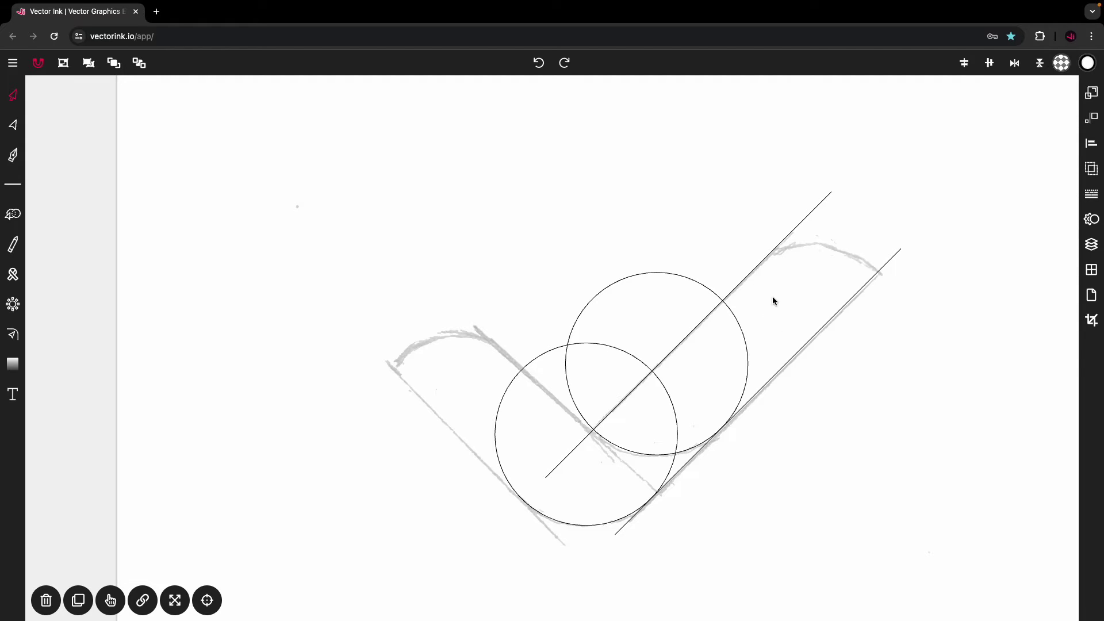
Select both diagonal lines together, duplicate them and flip the copies horizontally
click(757, 265)
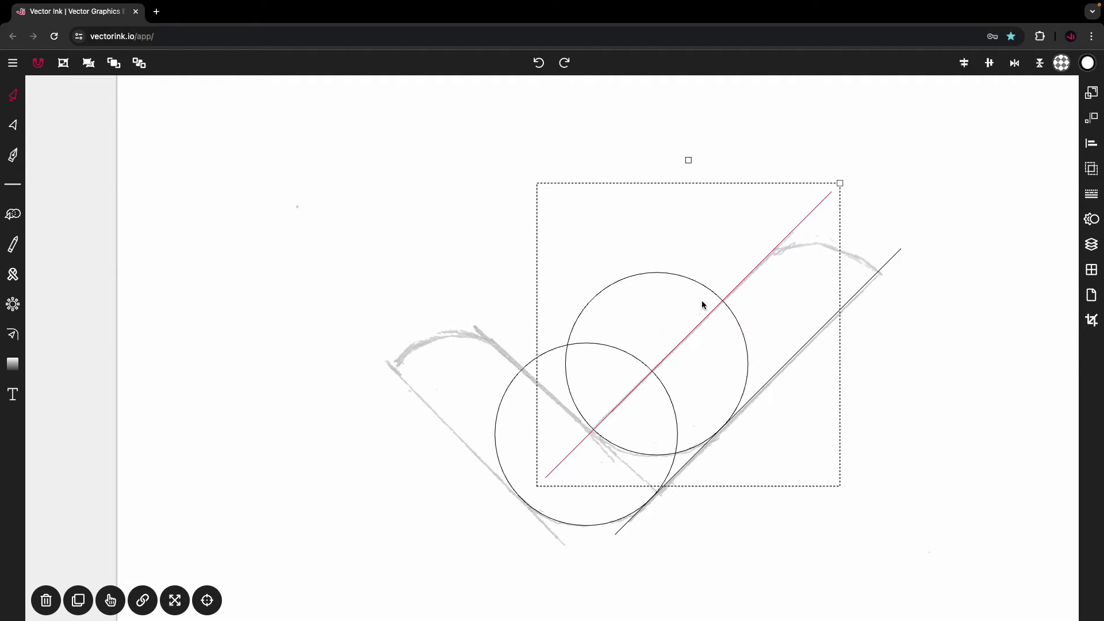
click(115, 598)
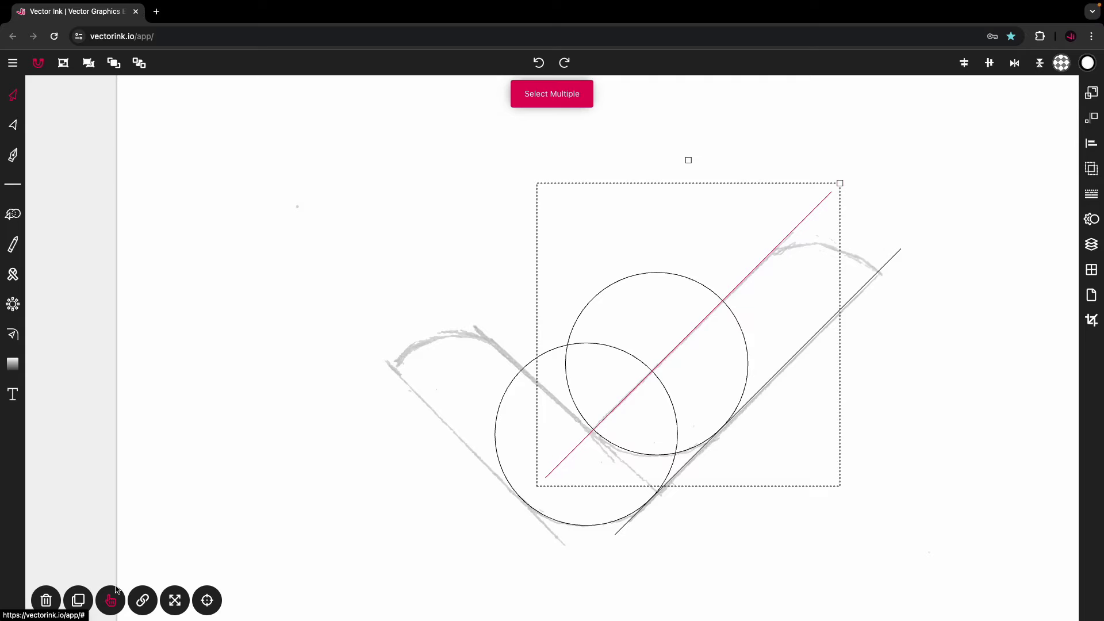
click(796, 355)
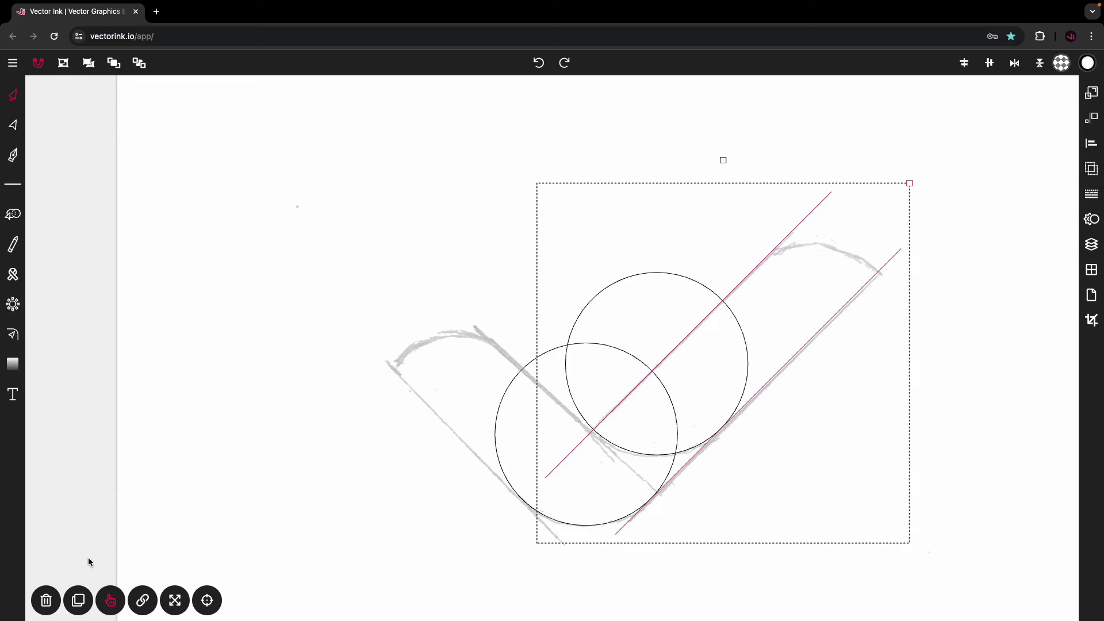
click(78, 601)
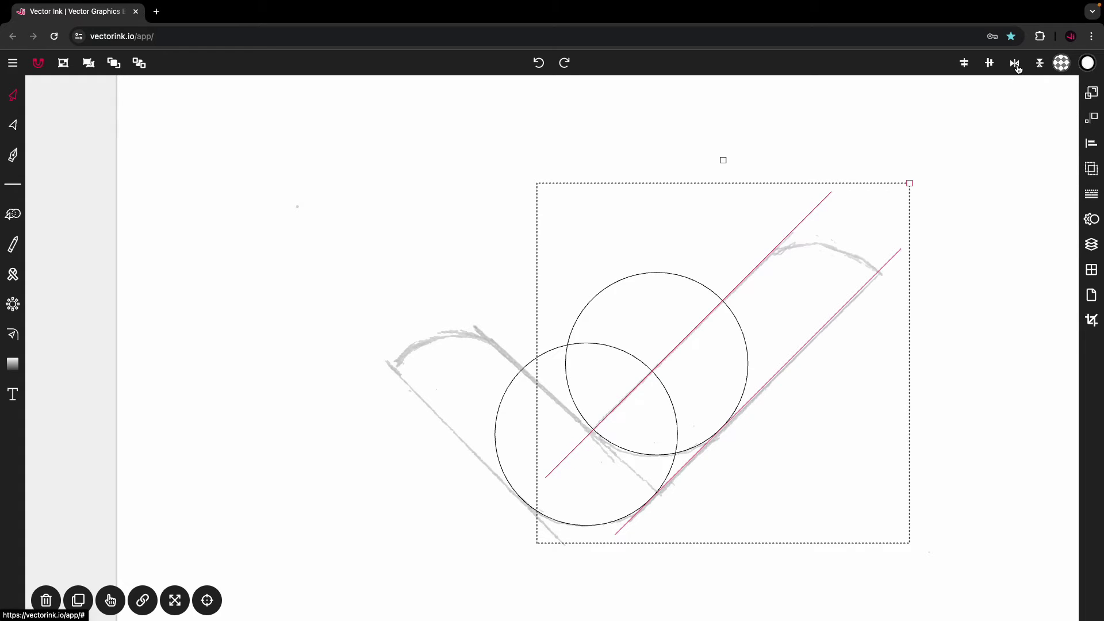
click(1092, 118)
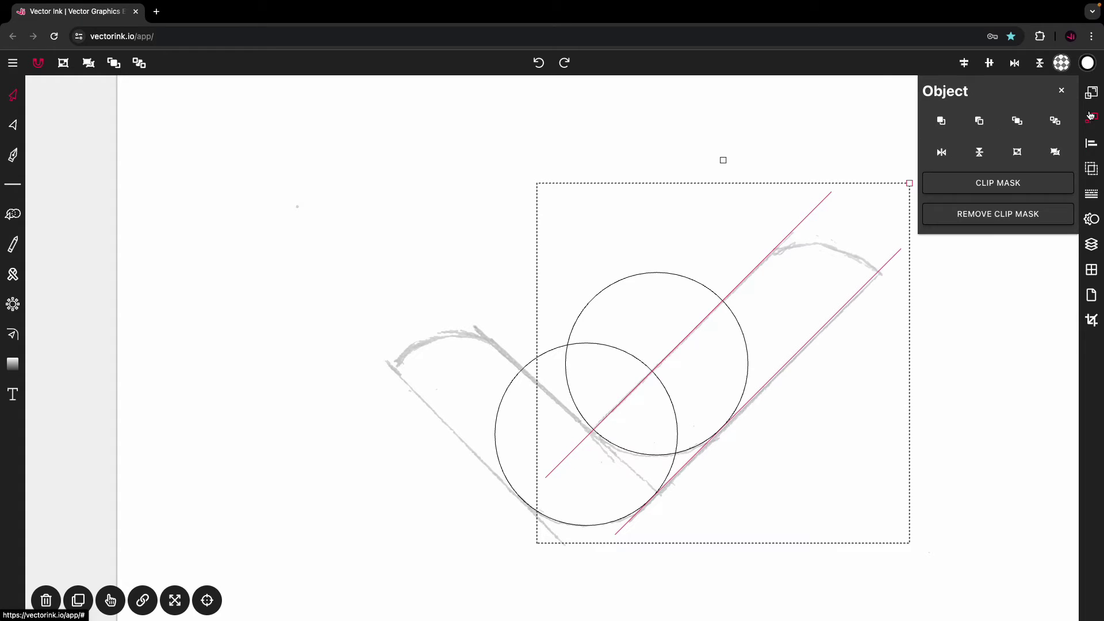
click(942, 153)
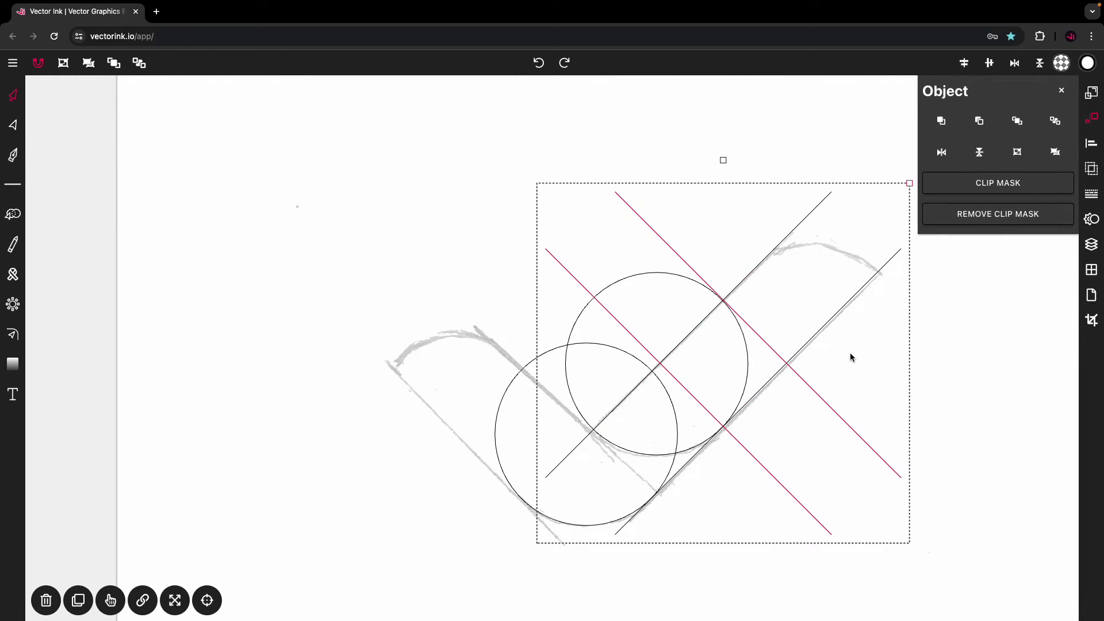
Move the flipped pair of lines onto the short arm, with the outer line along its edge touching the lower circle
drag(851, 358, 656, 436)
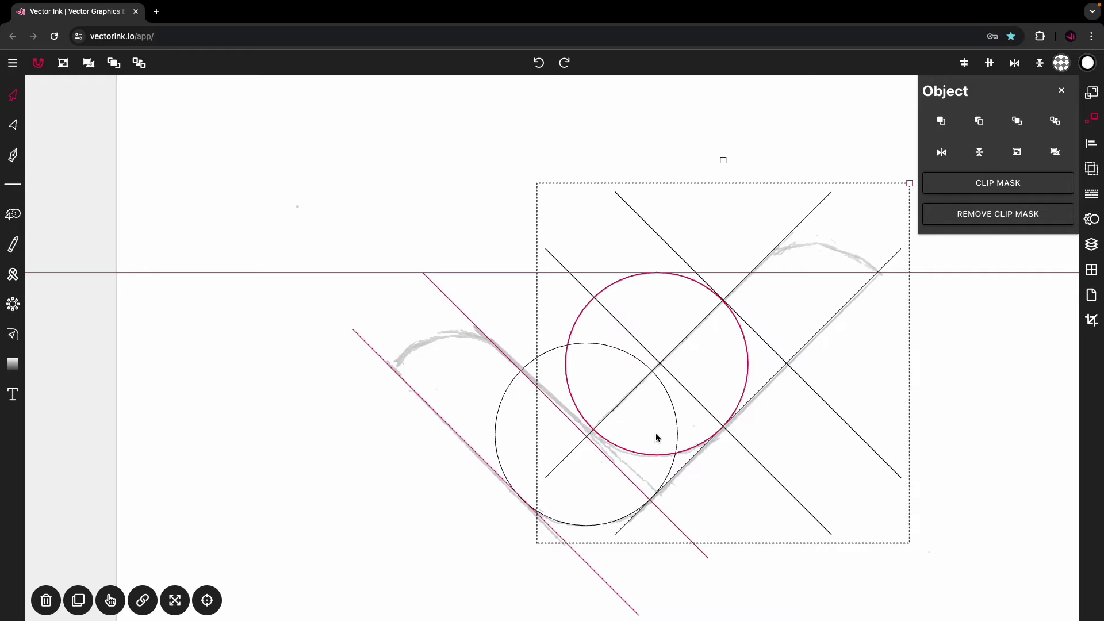
drag(656, 437, 655, 437)
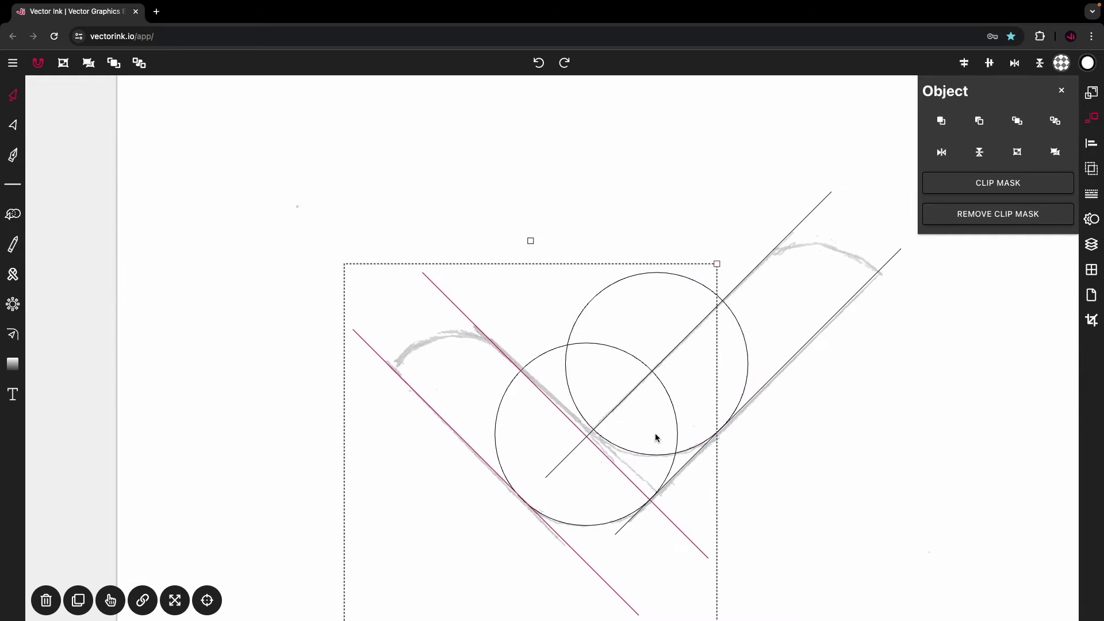
click(618, 562)
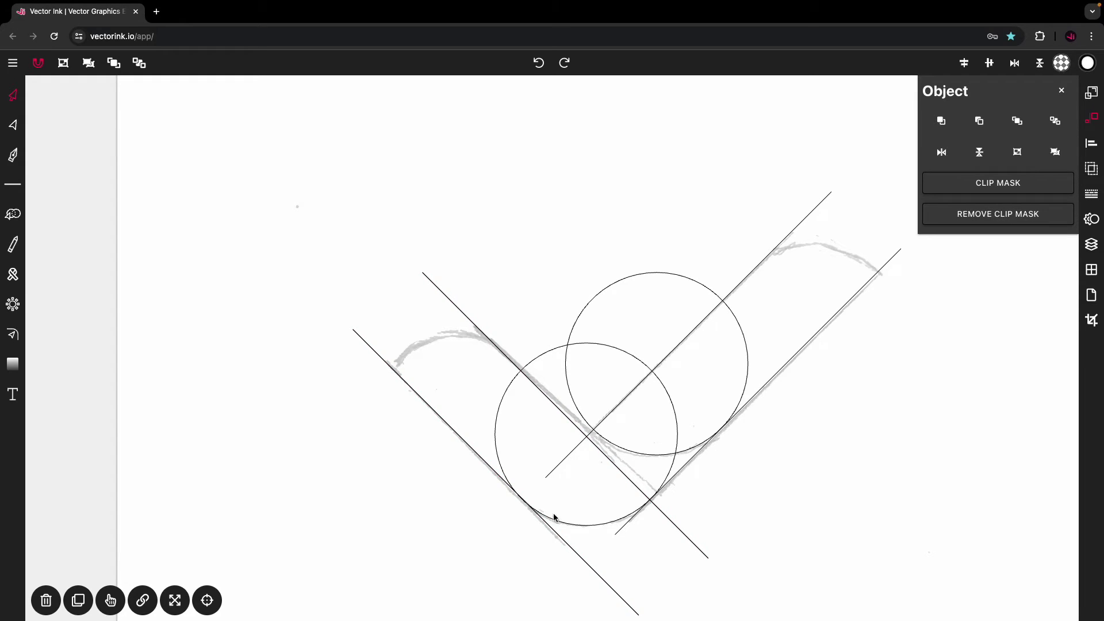
scroll(461, 507, up, 10)
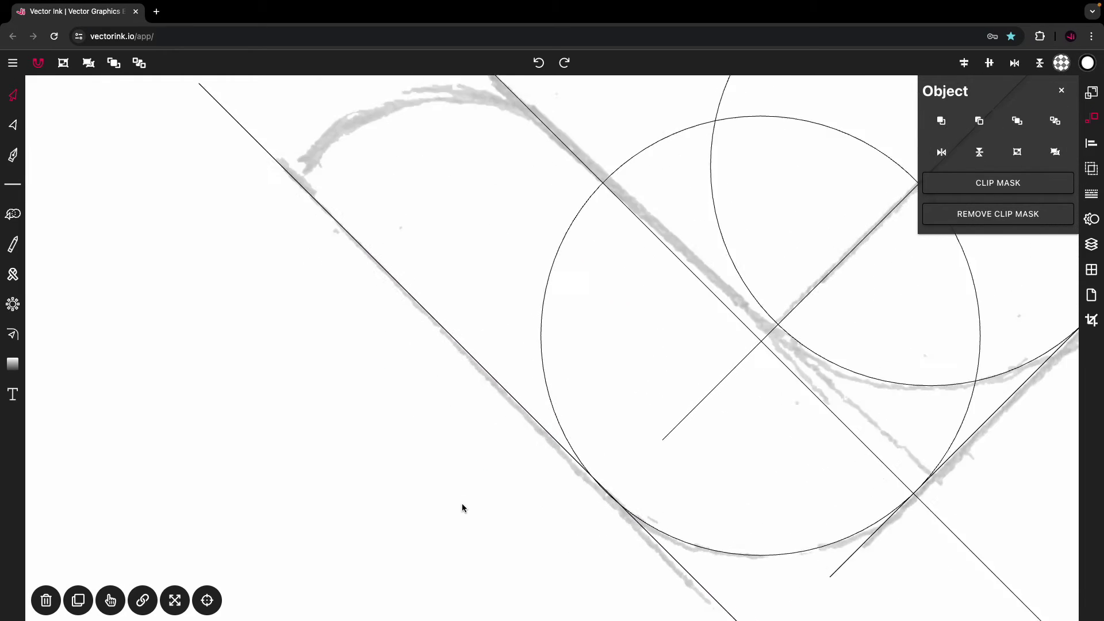
scroll(463, 508, right, 5)
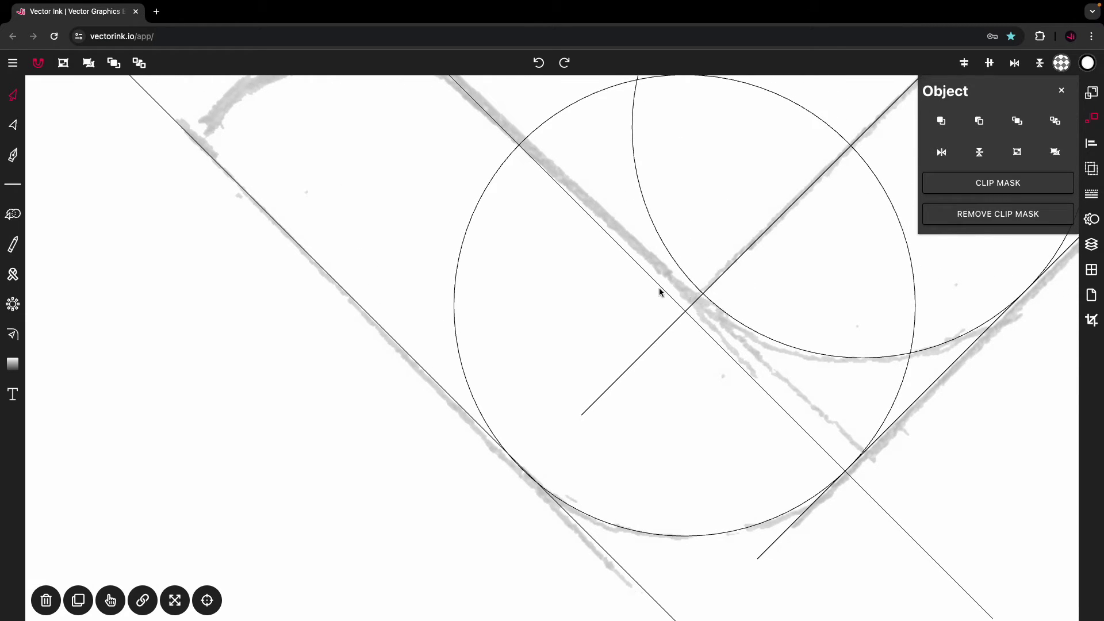
scroll(693, 318, down, 6)
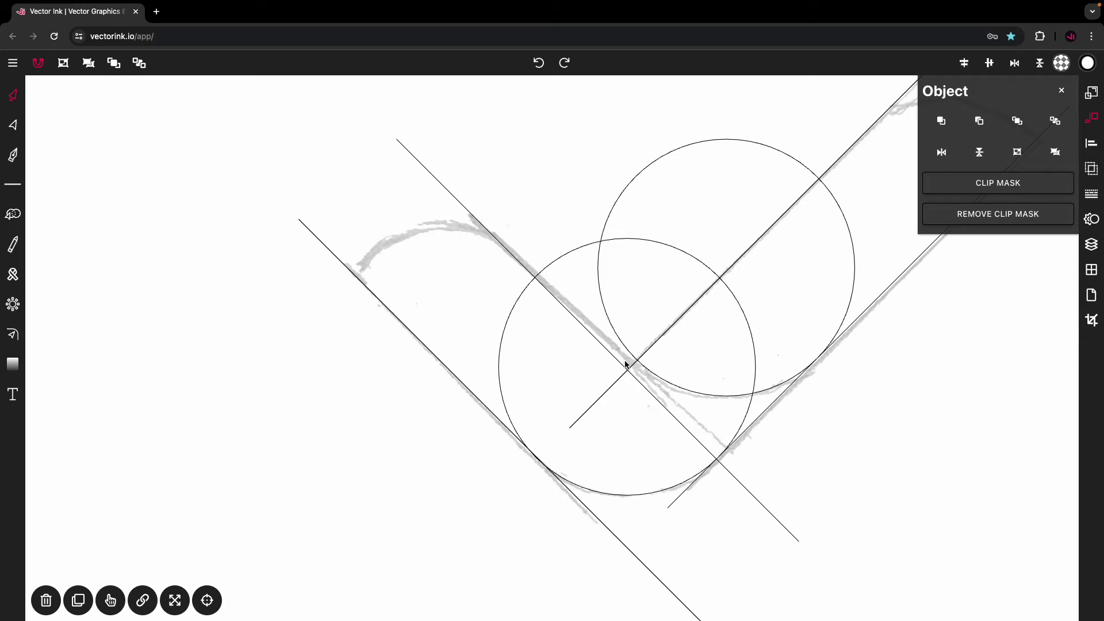
scroll(626, 363, down, 3)
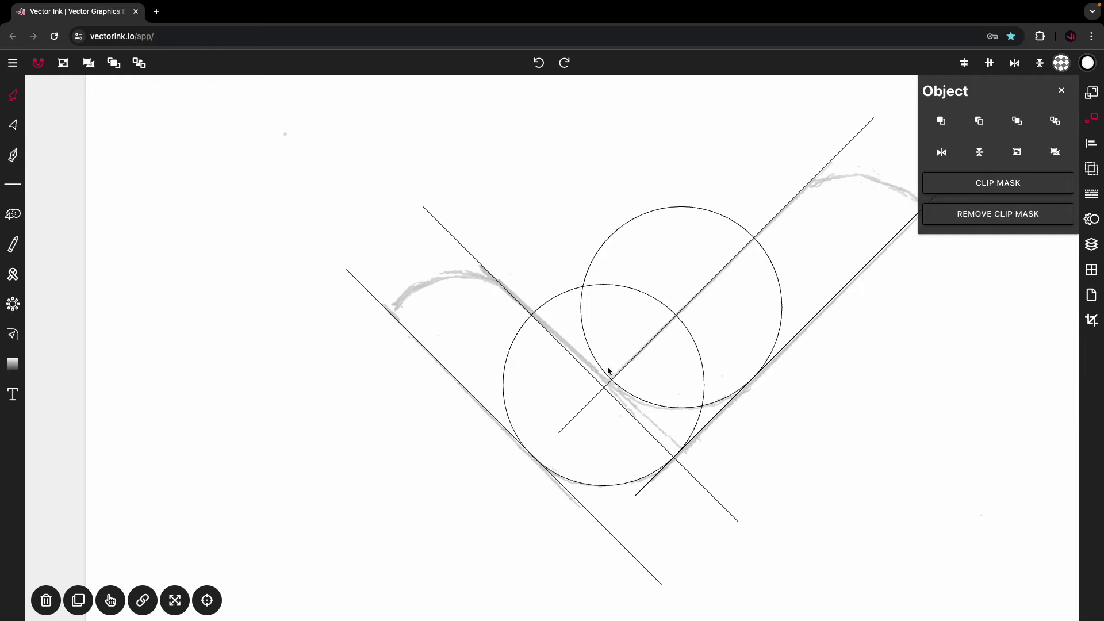
click(594, 260)
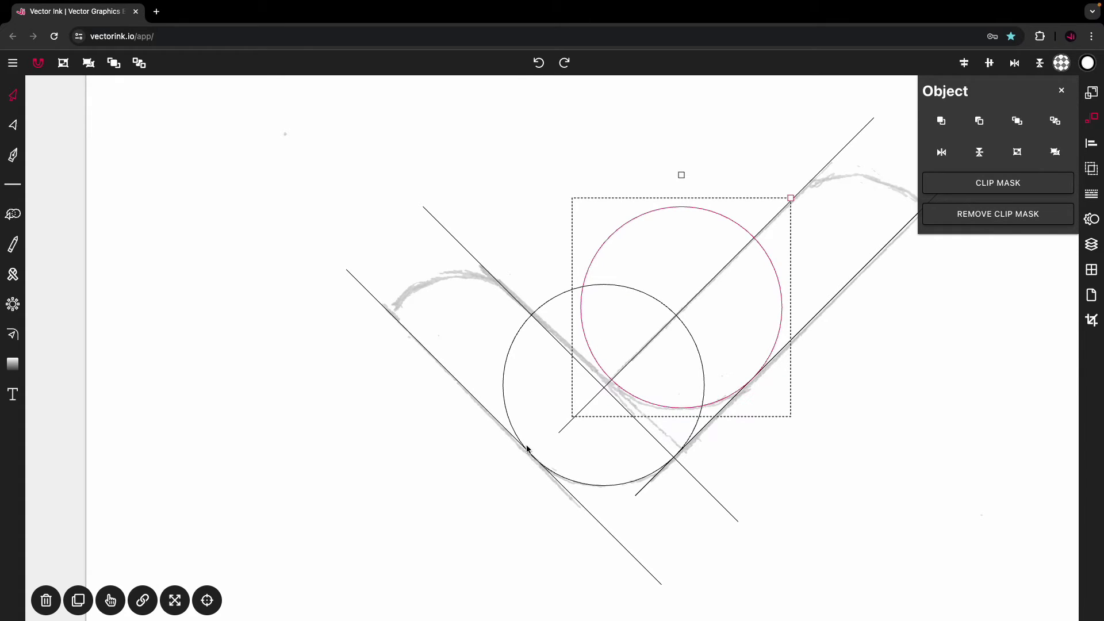
click(761, 439)
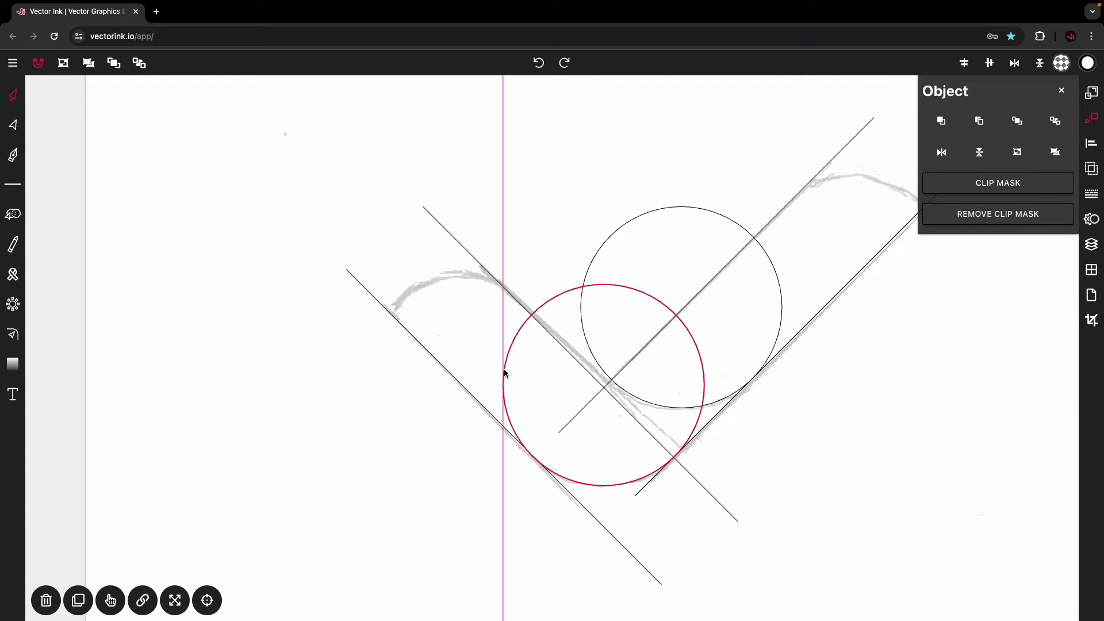
Move the lower circle slightly up and to the right until its edge is tangent to the short arm's outer line
scroll(542, 486, up, 10)
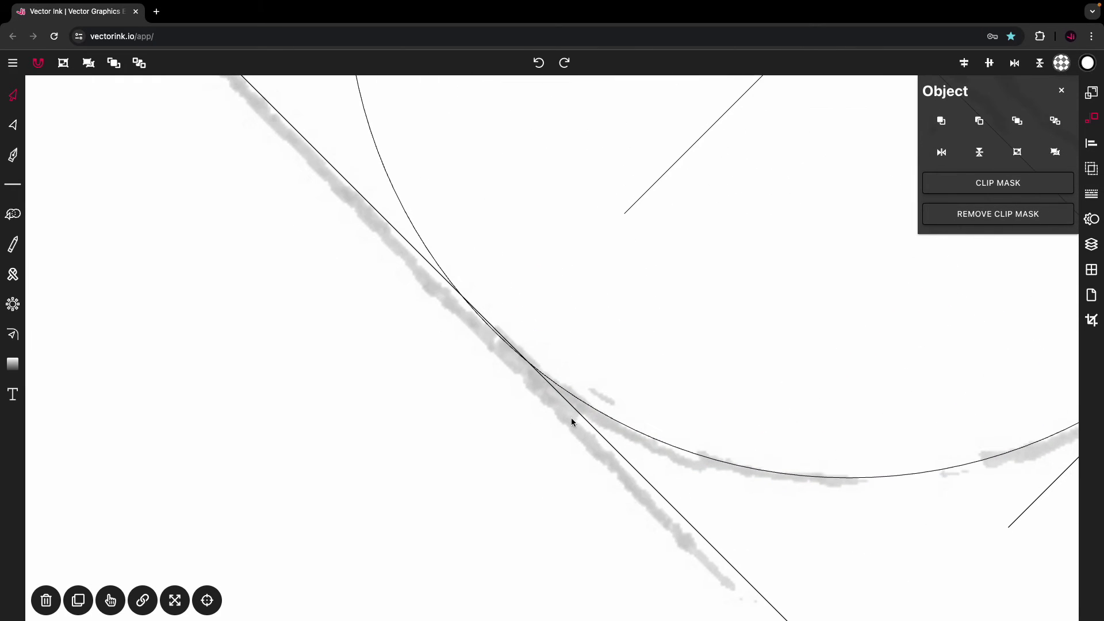
scroll(513, 351, up, 5)
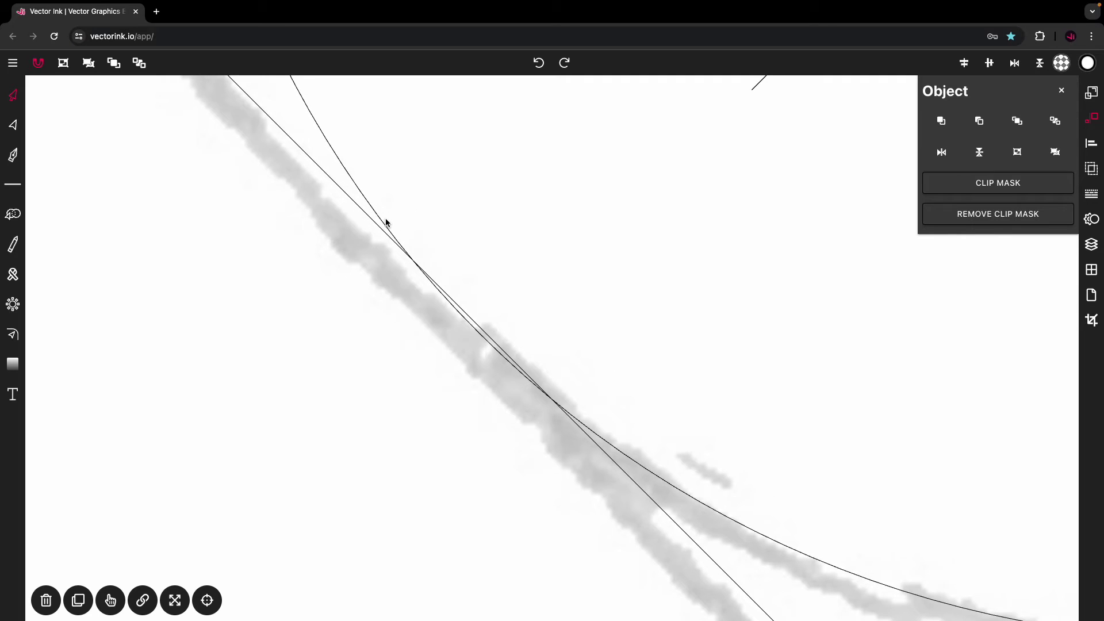
scroll(432, 287, up, 6)
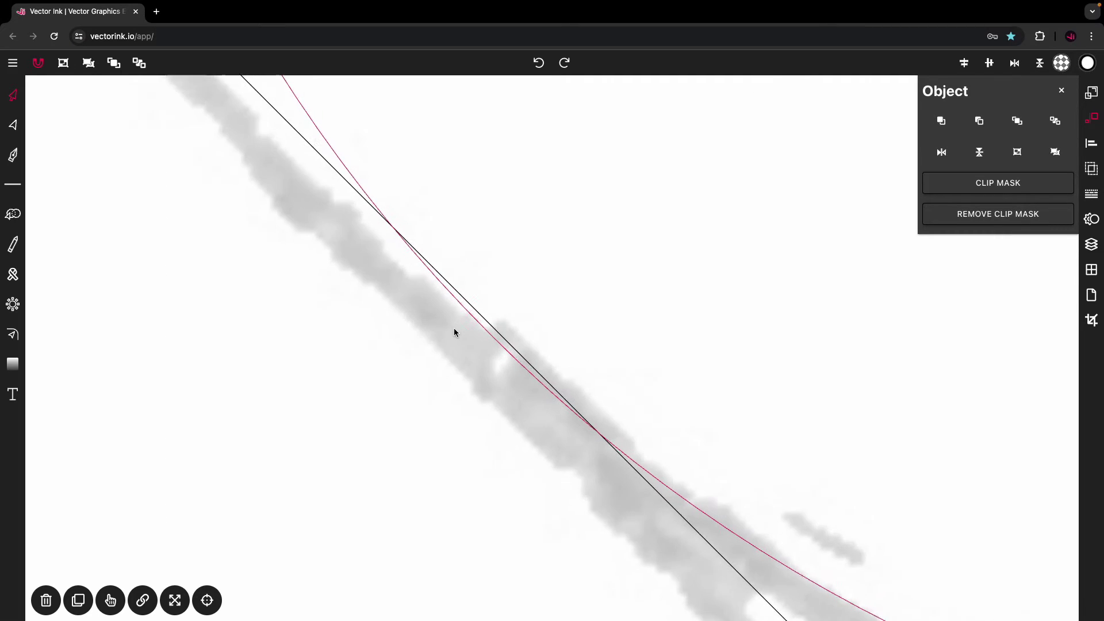
scroll(460, 355, up, 2)
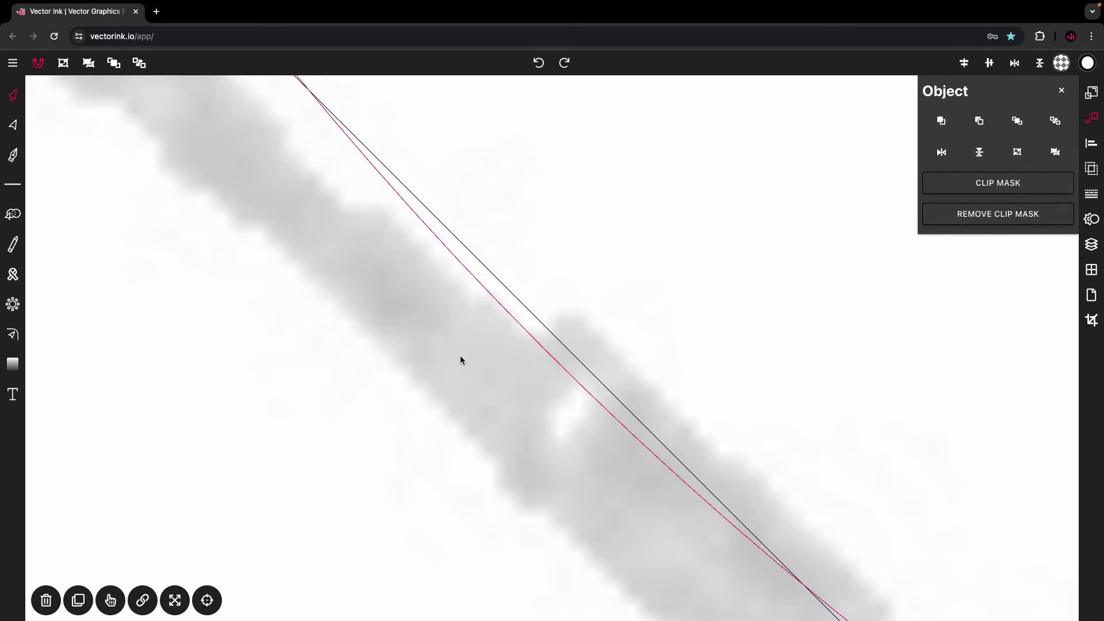
mouse_move(463, 363)
mouse_down()
mouse_move(474, 347)
mouse_move(457, 368)
mouse_up()
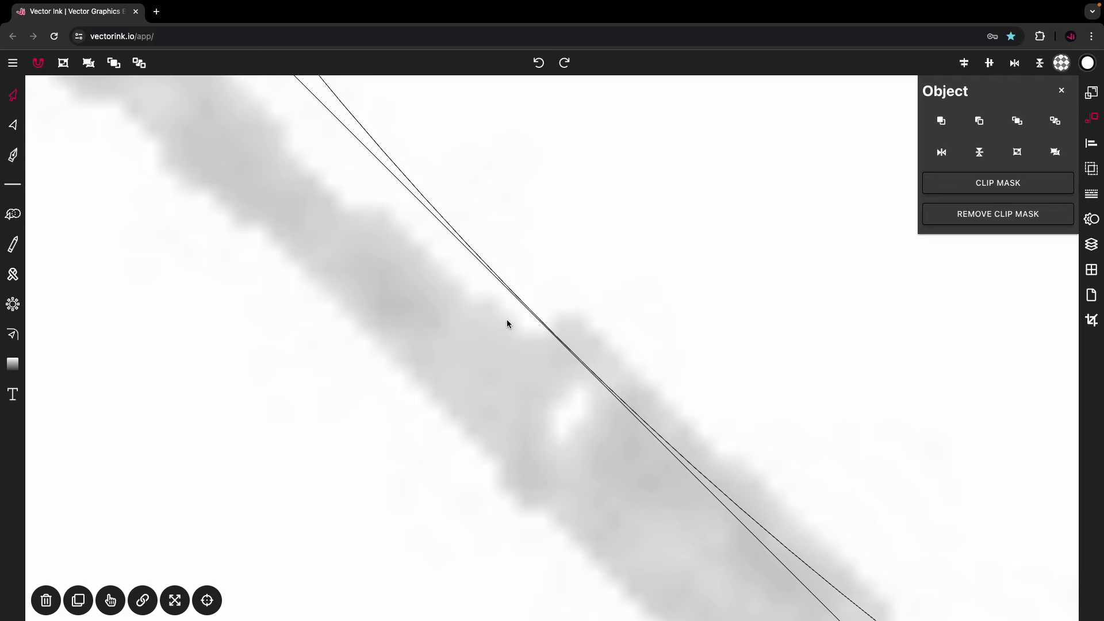
Move the upper circle down against the short arm's inner line and bring its edge to the long arm's outer line
scroll(507, 323, down, 5)
scroll(506, 322, down, 10)
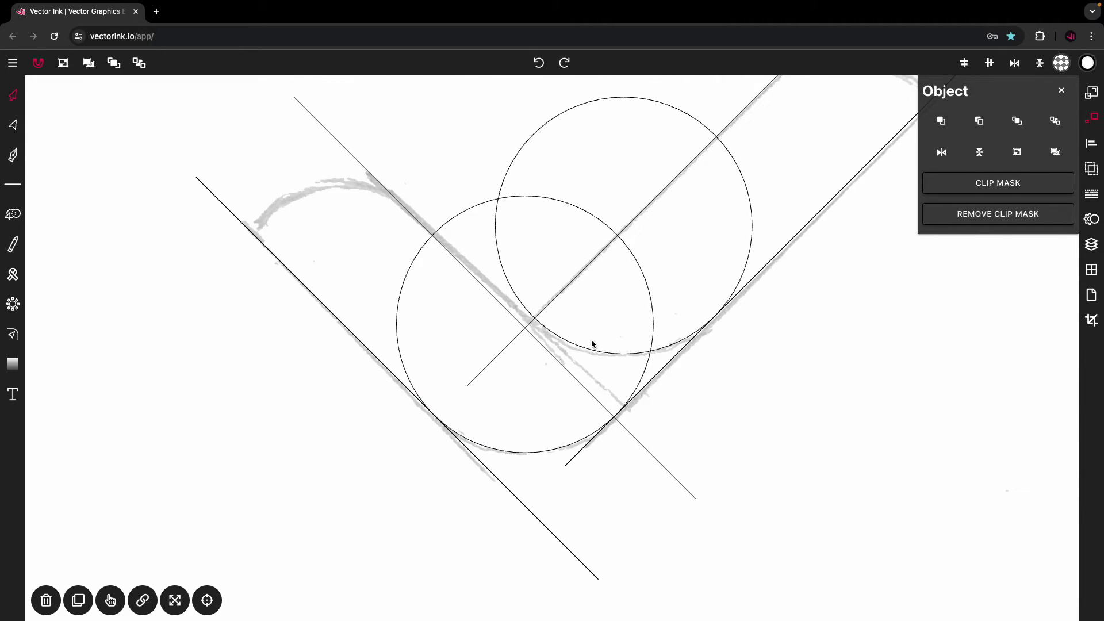
click(587, 348)
drag(743, 339, 733, 347)
scroll(707, 331, up, 15)
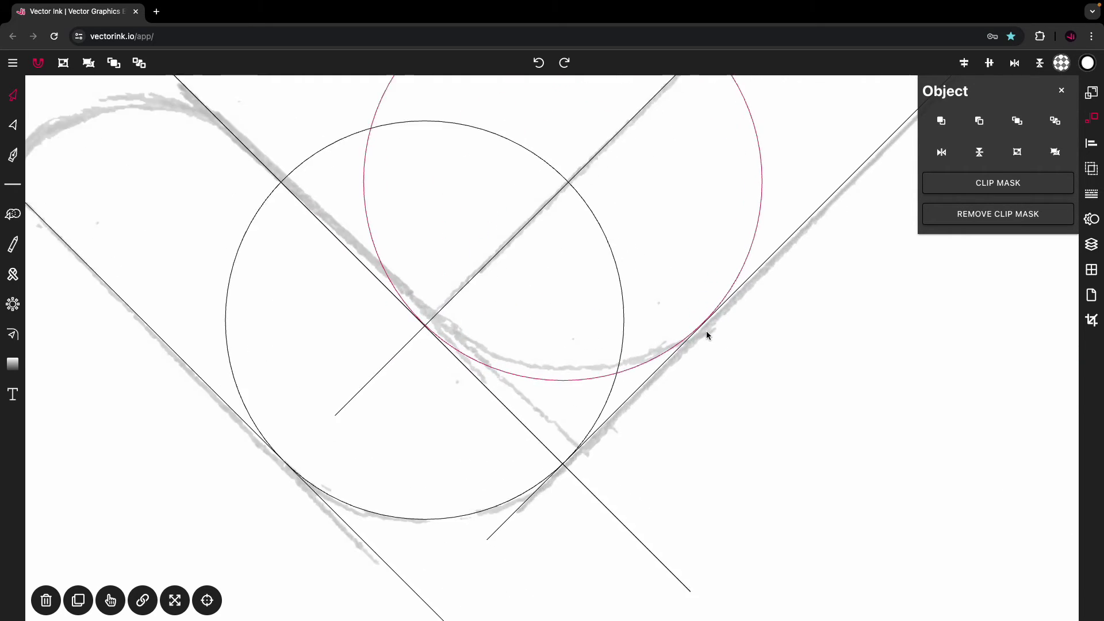
scroll(696, 321, up, 3)
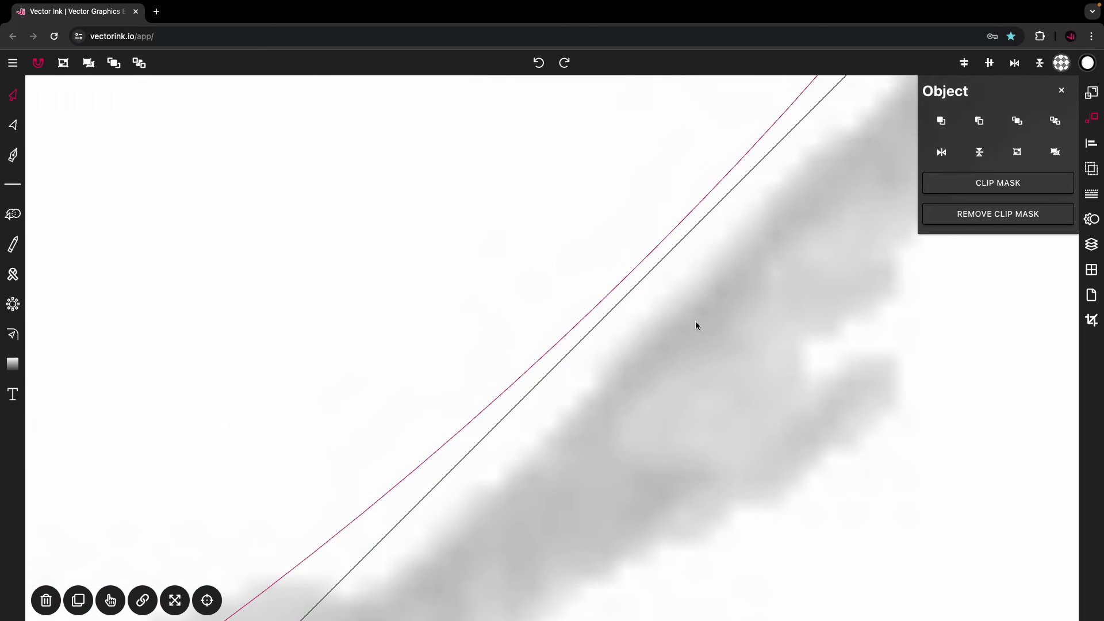
scroll(697, 320, up, 5)
drag(703, 326, 706, 333)
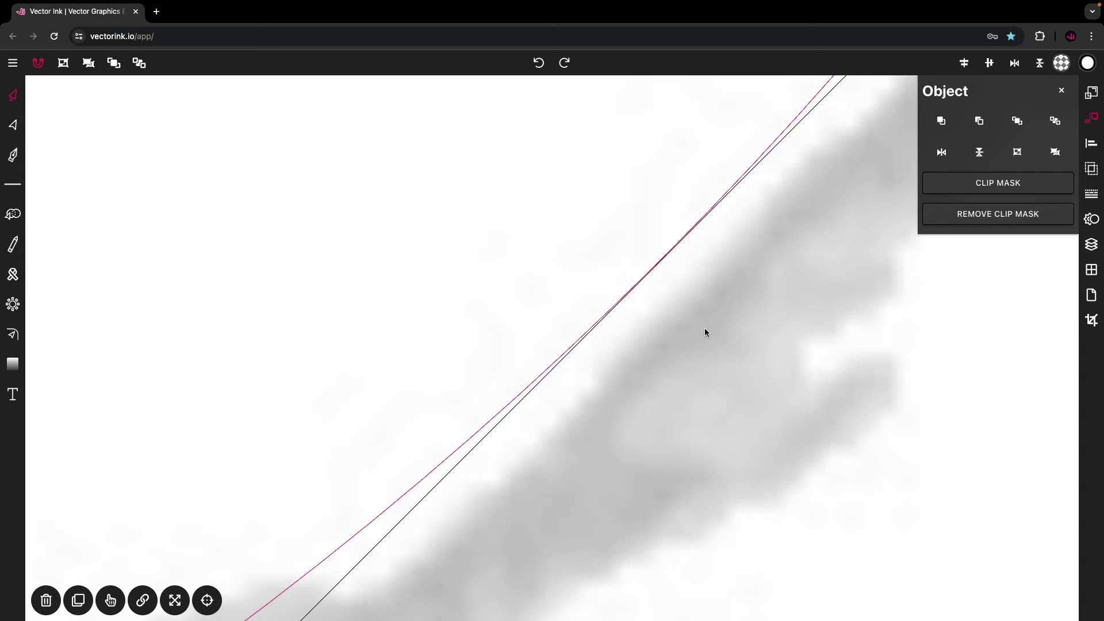
Fine-tune the upper circle until its edge is tangent to the short arm's inner line near the crossing with the long arm's inner line
scroll(705, 332, down, 3)
scroll(705, 333, down, 5)
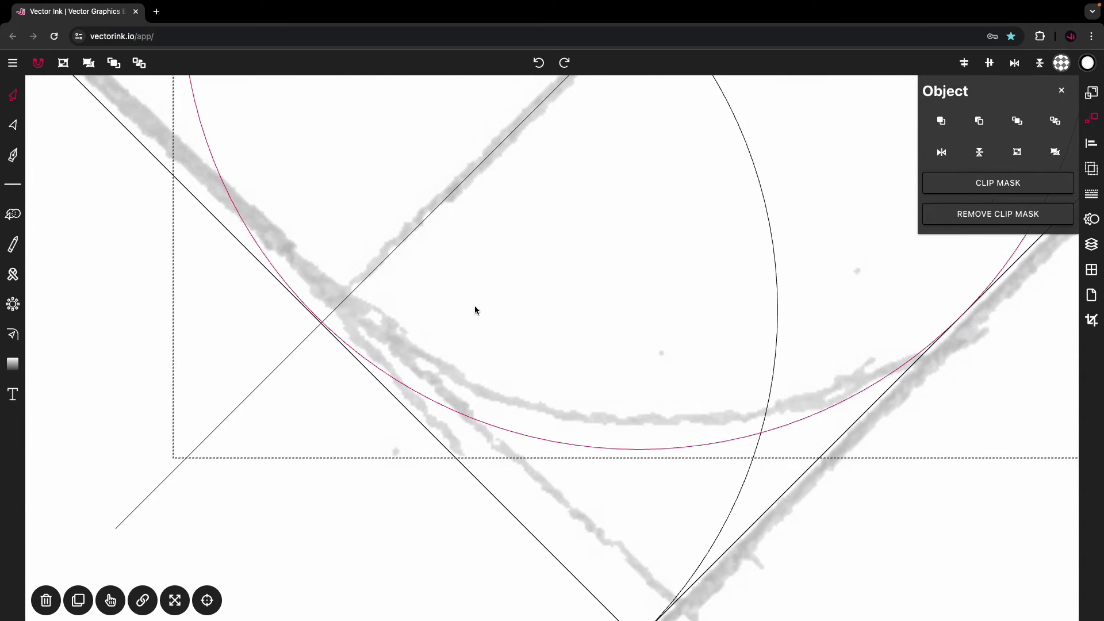
scroll(313, 329, up, 5)
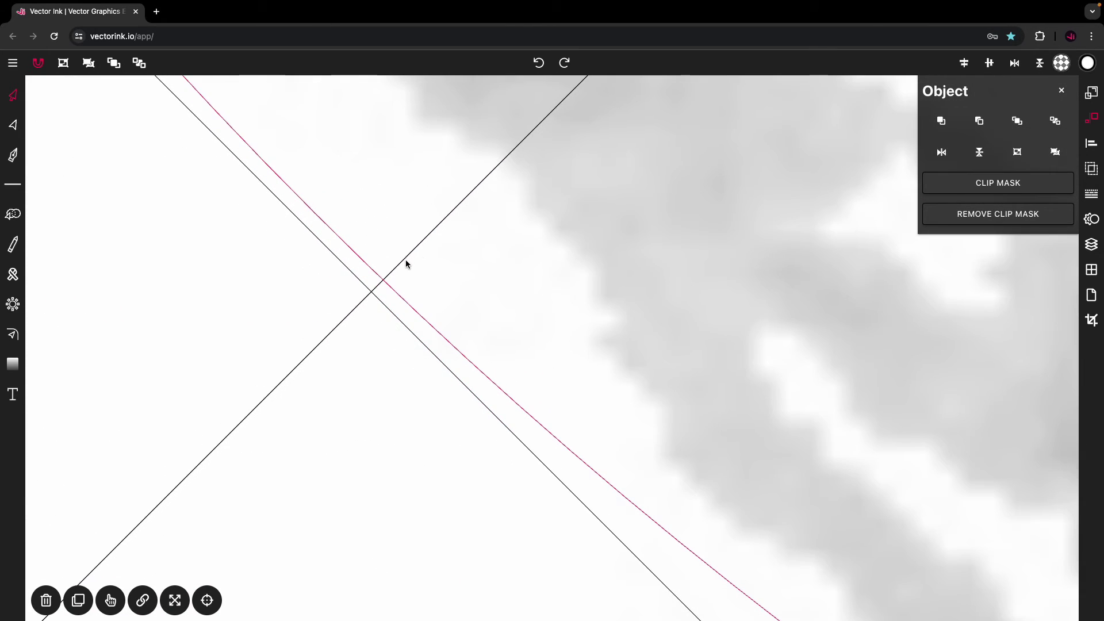
scroll(402, 263, up, 2)
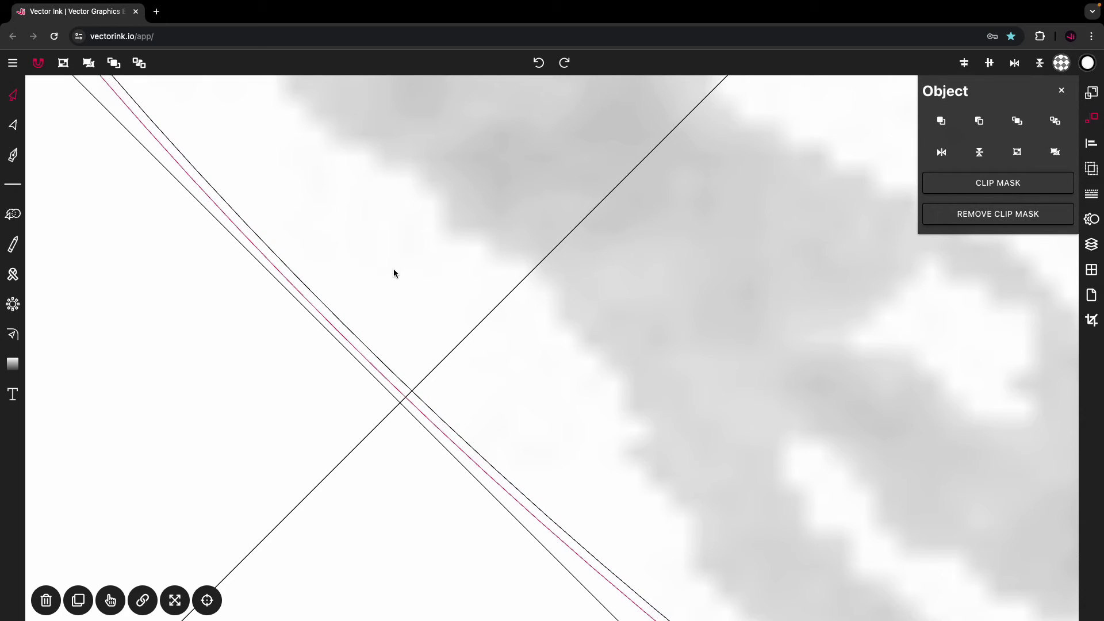
scroll(393, 268, up, 1)
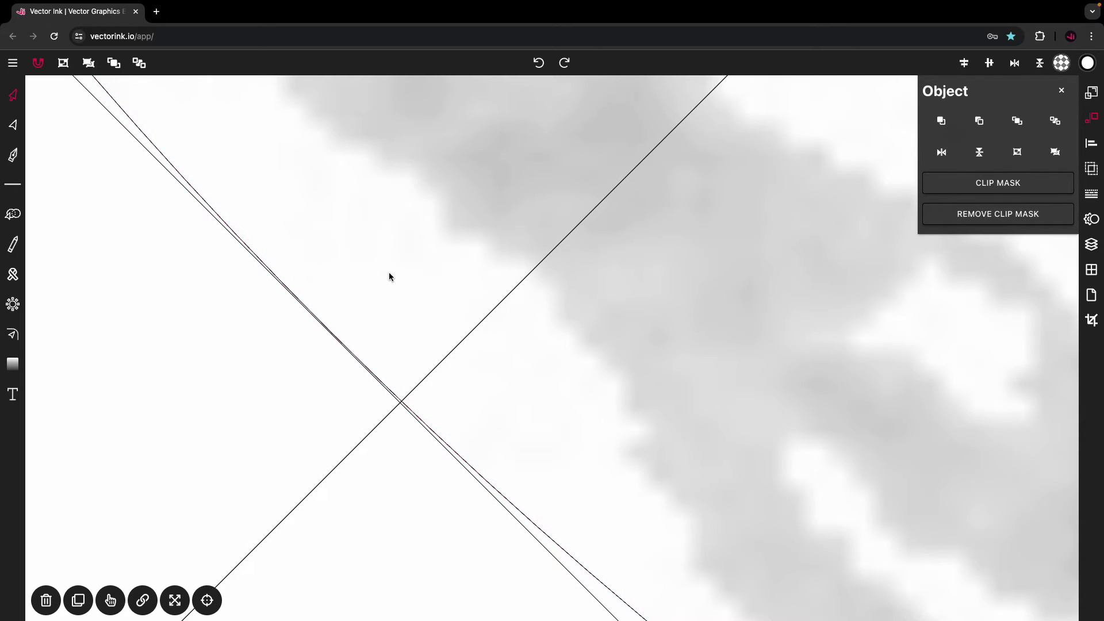
scroll(390, 277, down, 10)
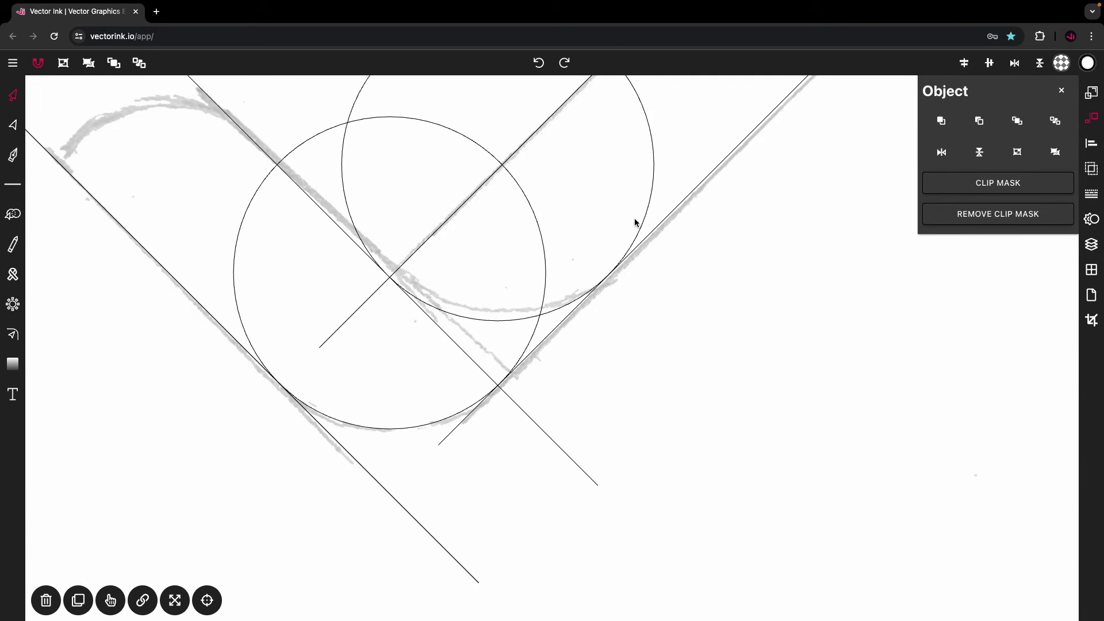
scroll(621, 264, up, 10)
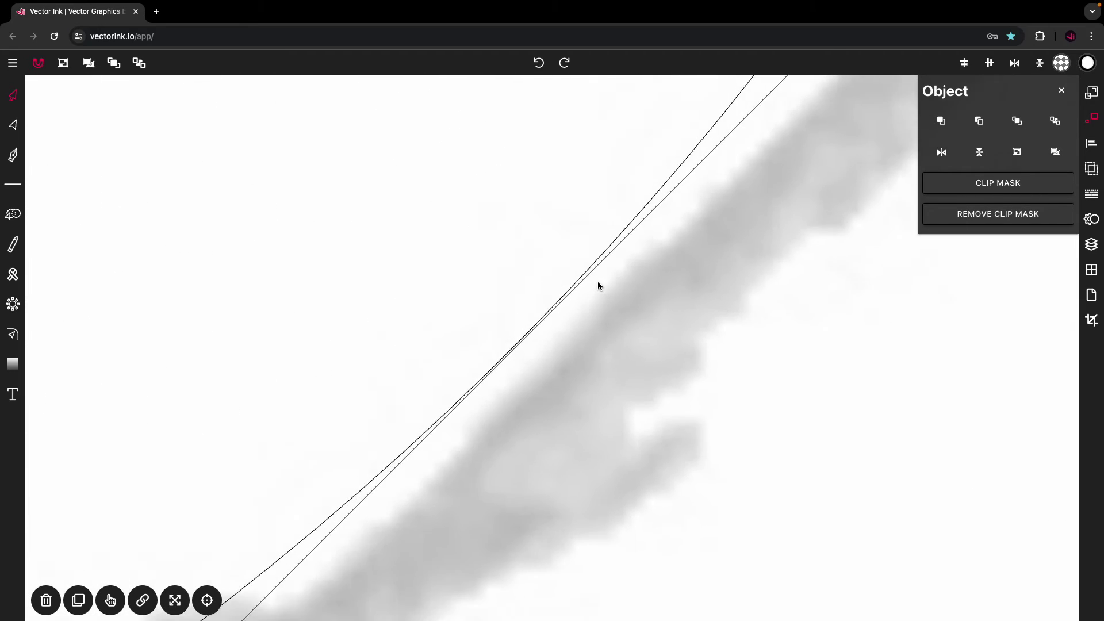
scroll(598, 283, down, 12)
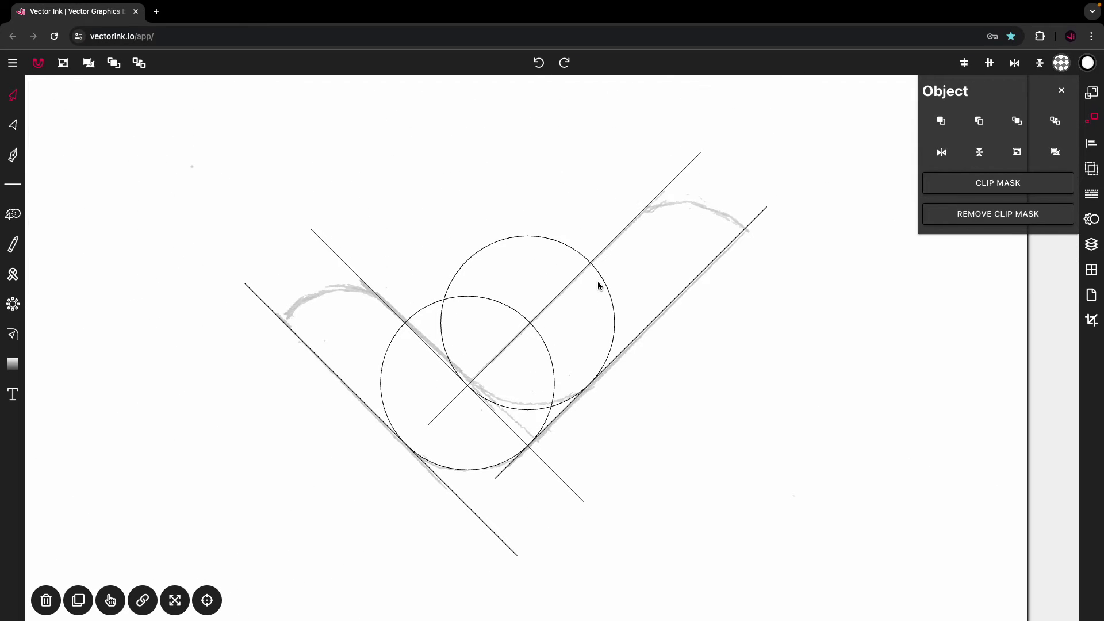
scroll(598, 286, down, 1)
scroll(598, 285, down, 3)
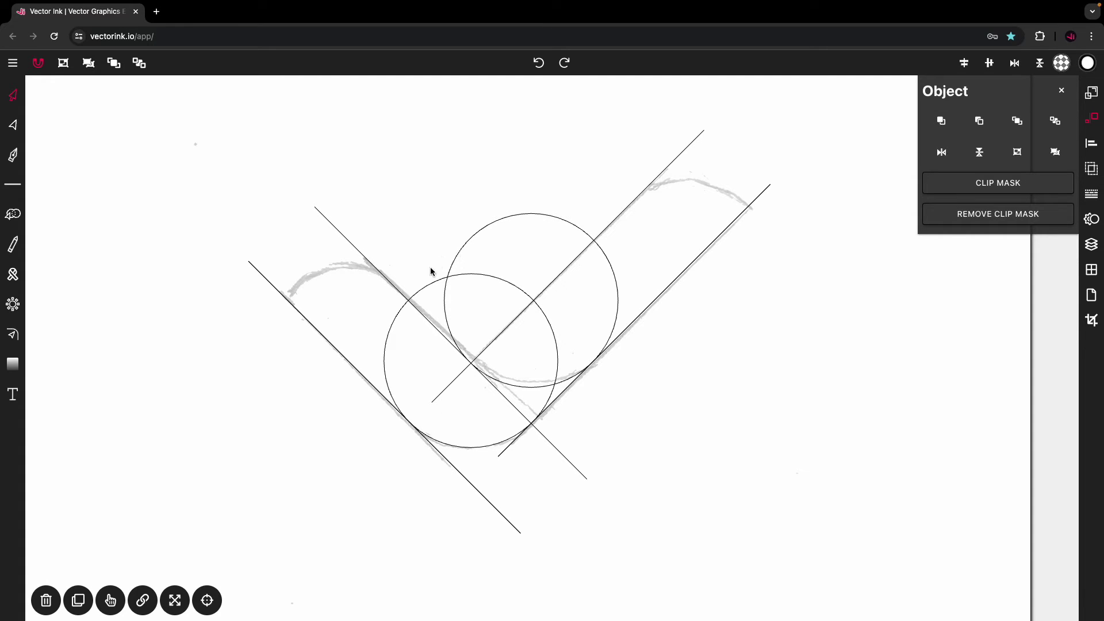
Duplicate the lower circle twice, placing one copy at the short arm's rounded end and the other at the long arm's rounded end
click(429, 289)
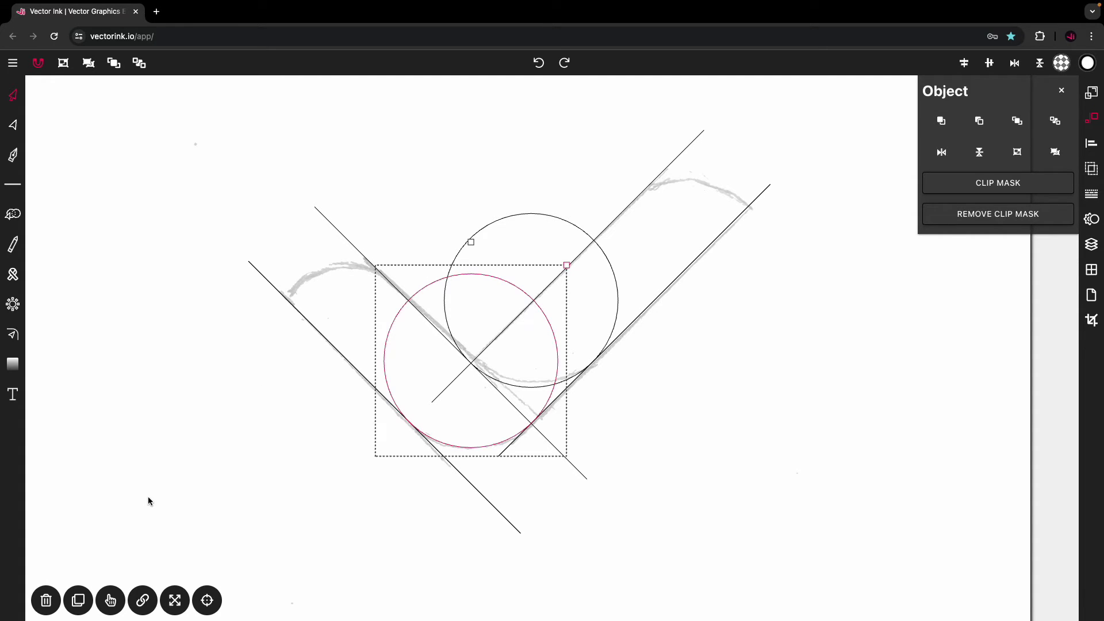
click(81, 600)
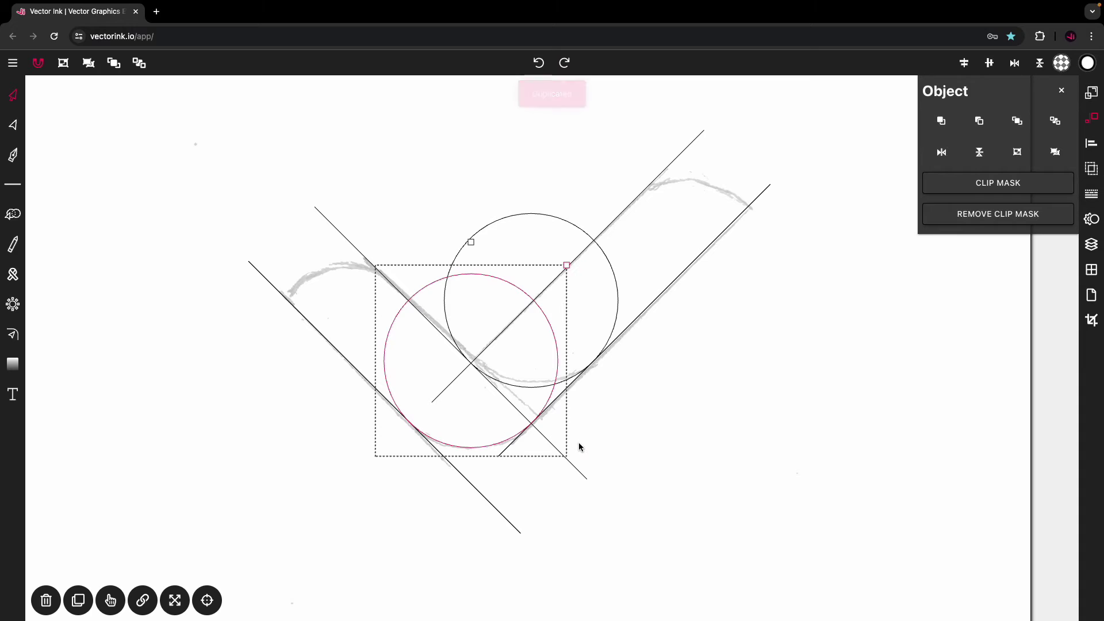
drag(577, 446, 458, 441)
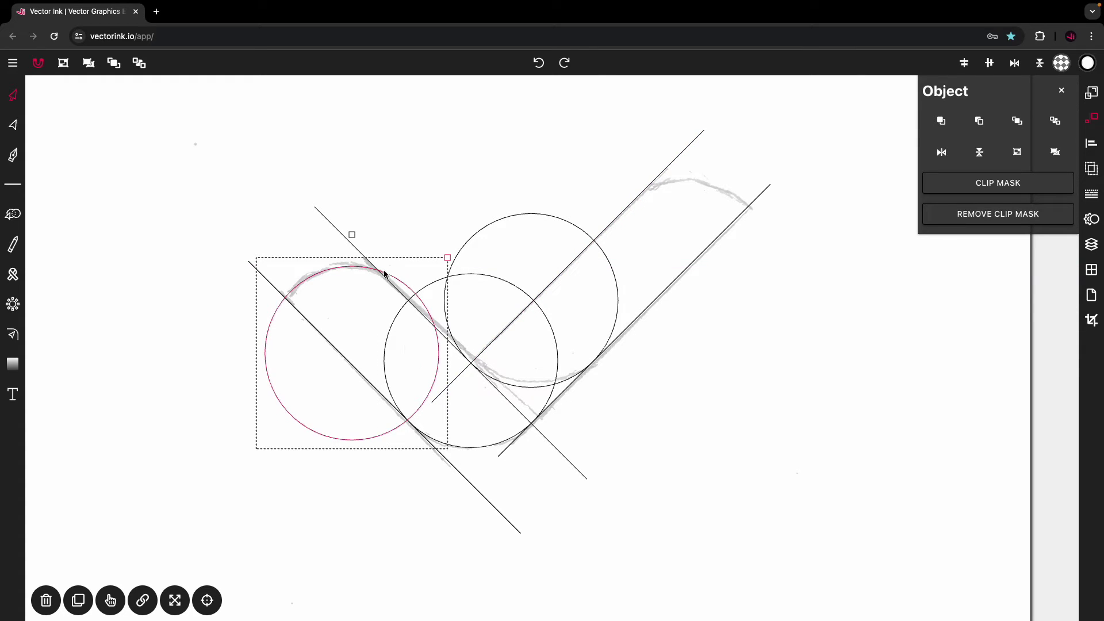
click(79, 601)
drag(196, 473, 535, 384)
Move the circle at the short arm's end left and slightly down so its edge meets the inner line where the lower circle crosses it
scroll(305, 261, up, 5)
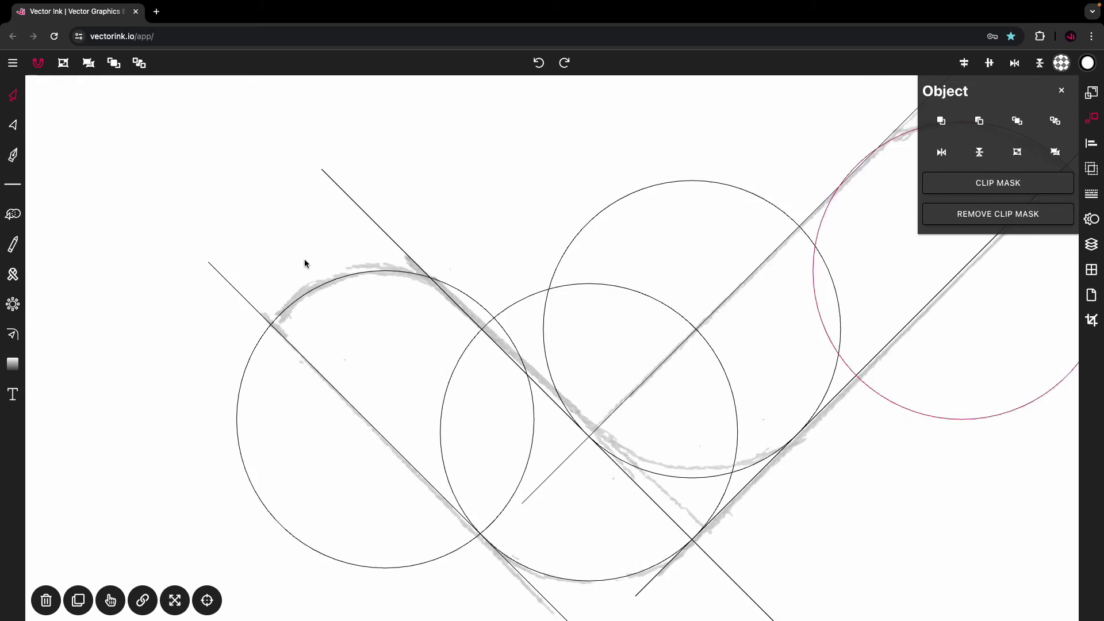
click(412, 281)
key(Left)
key(Left)
key(Left)
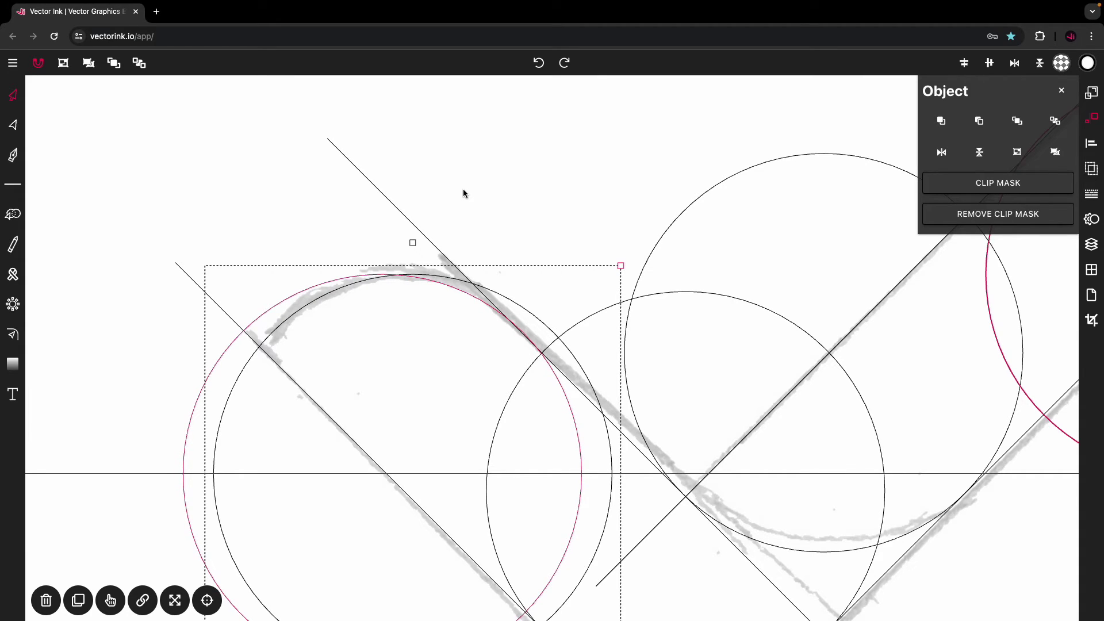
key(Left)
key(Left)
key(Left)
key(Left)
key(Left)
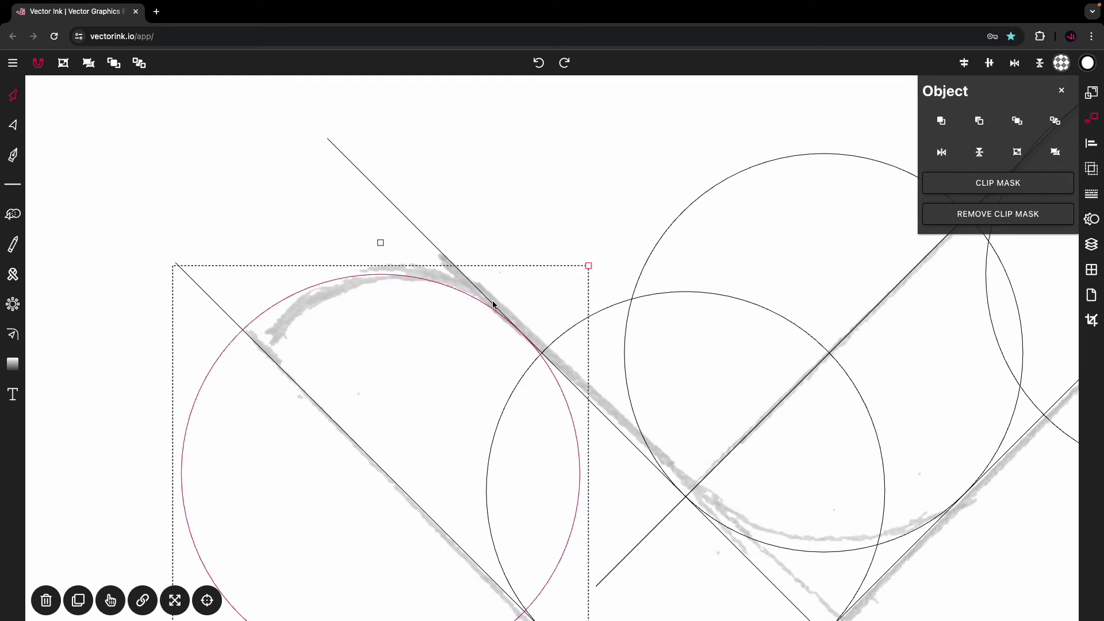
drag(403, 361, 414, 372)
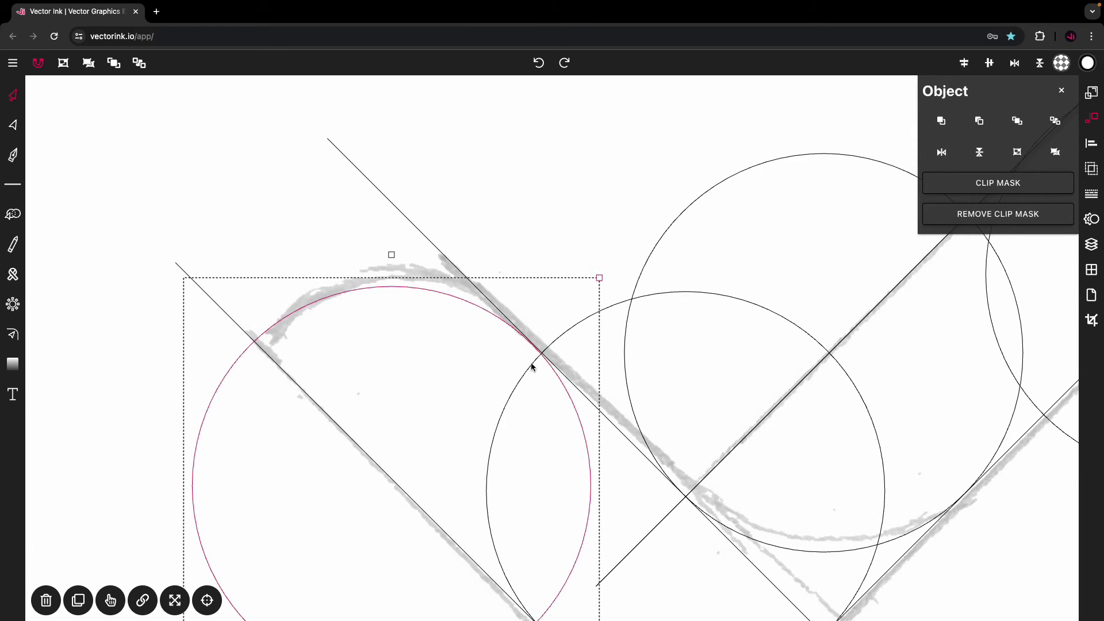
Fine-tune the short-arm end circle until its edge is tangent to the arm's inner line, and deselect it
scroll(529, 364, up, 10)
drag(571, 381, 577, 378)
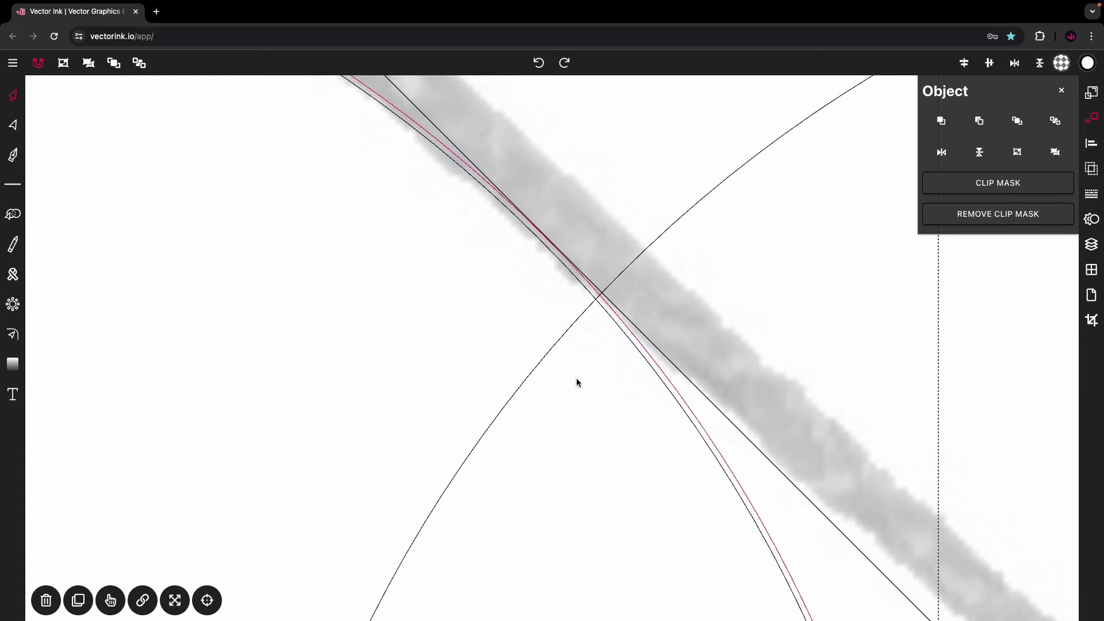
scroll(547, 218, up, 8)
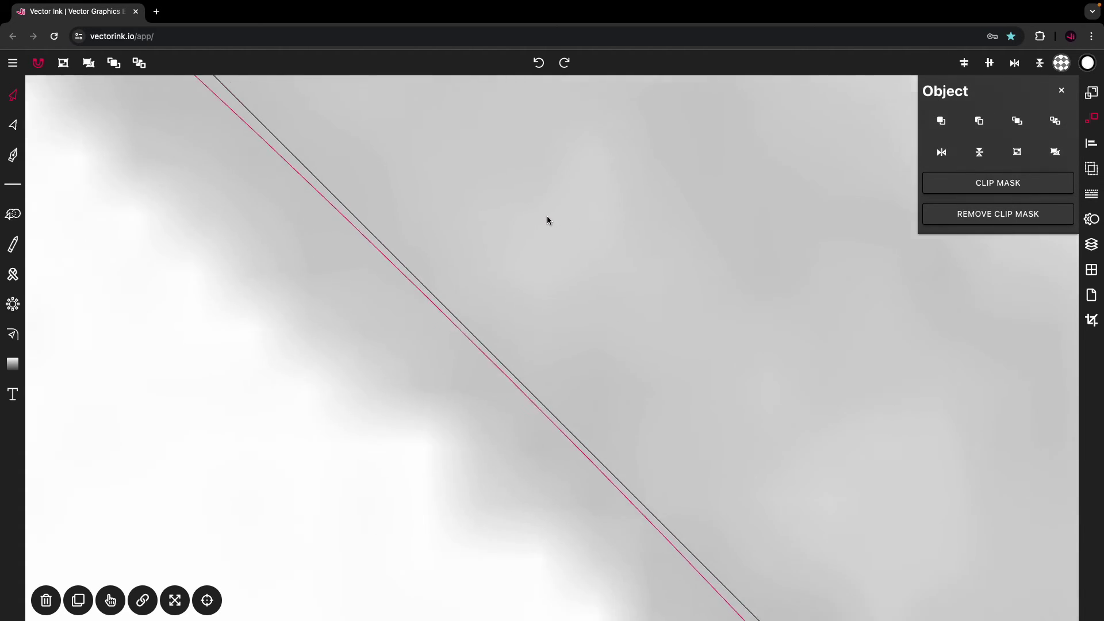
scroll(547, 220, up, 3)
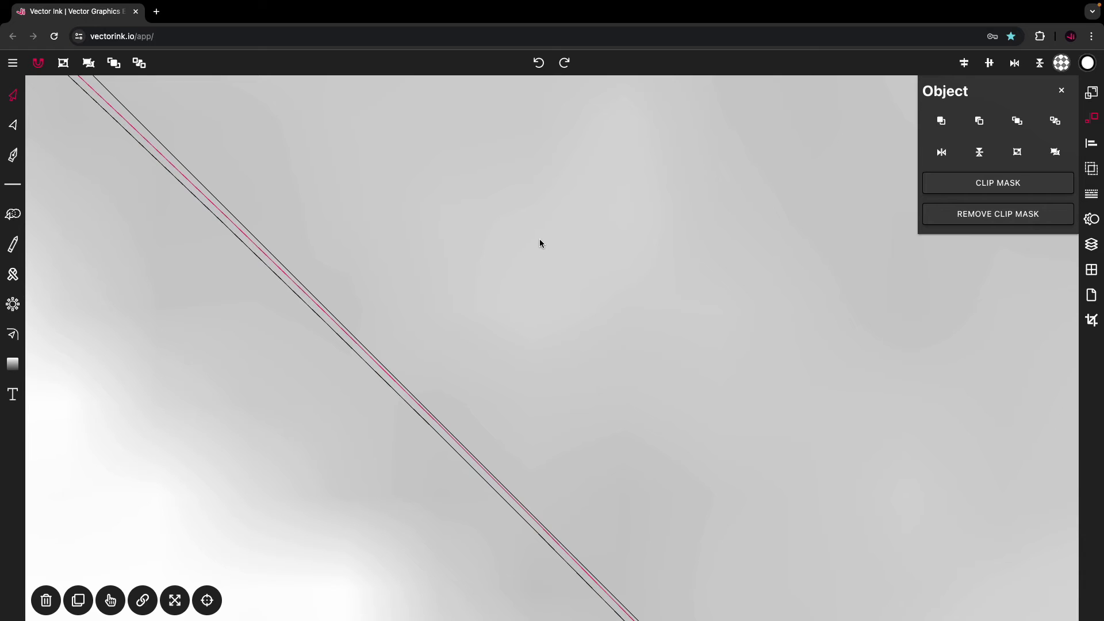
scroll(539, 239, down, 5)
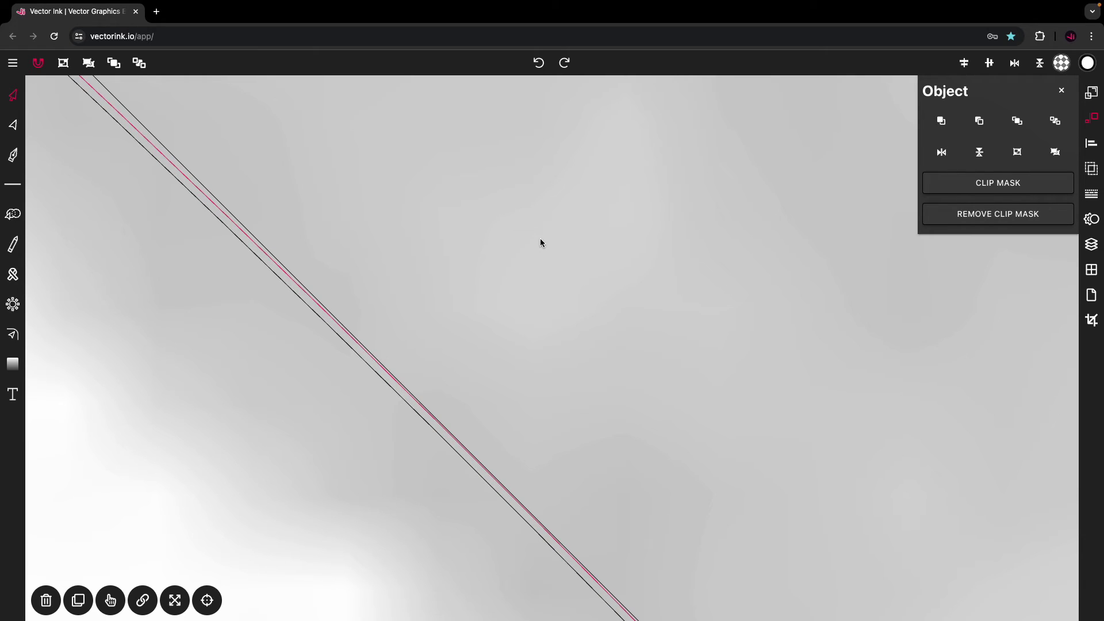
scroll(540, 238, down, 10)
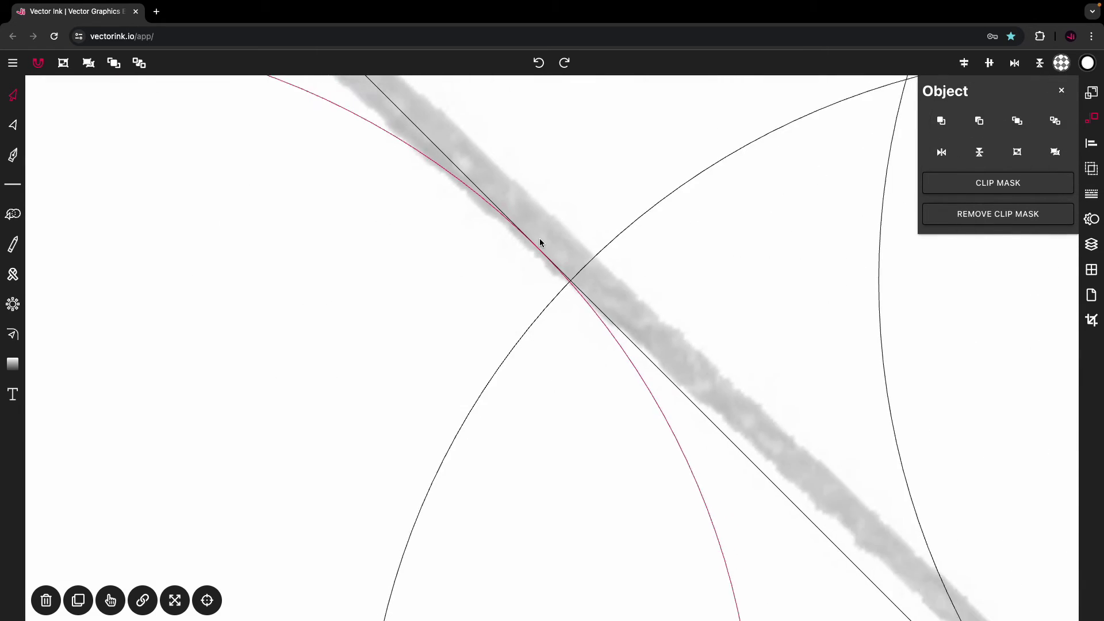
click(389, 190)
scroll(389, 189, down, 10)
scroll(693, 193, right, 5)
scroll(693, 193, up, 3)
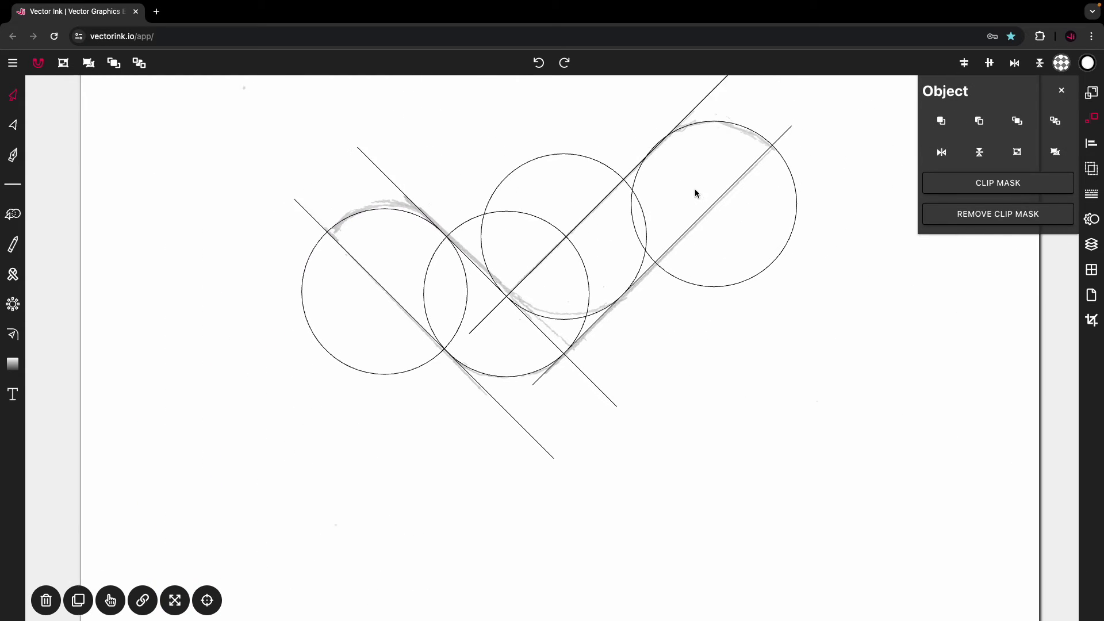
Fine-tune the long-arm end circle until its edge is tangent to the arm's inner line, and deselect it
click(579, 207)
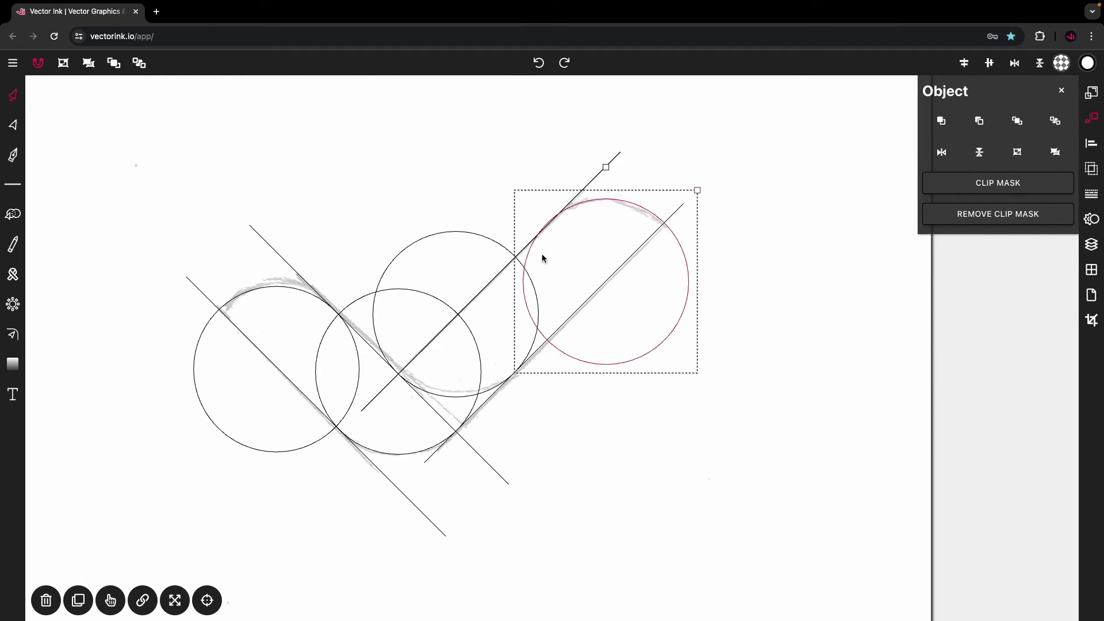
scroll(564, 128, up, 10)
scroll(566, 163, up, 3)
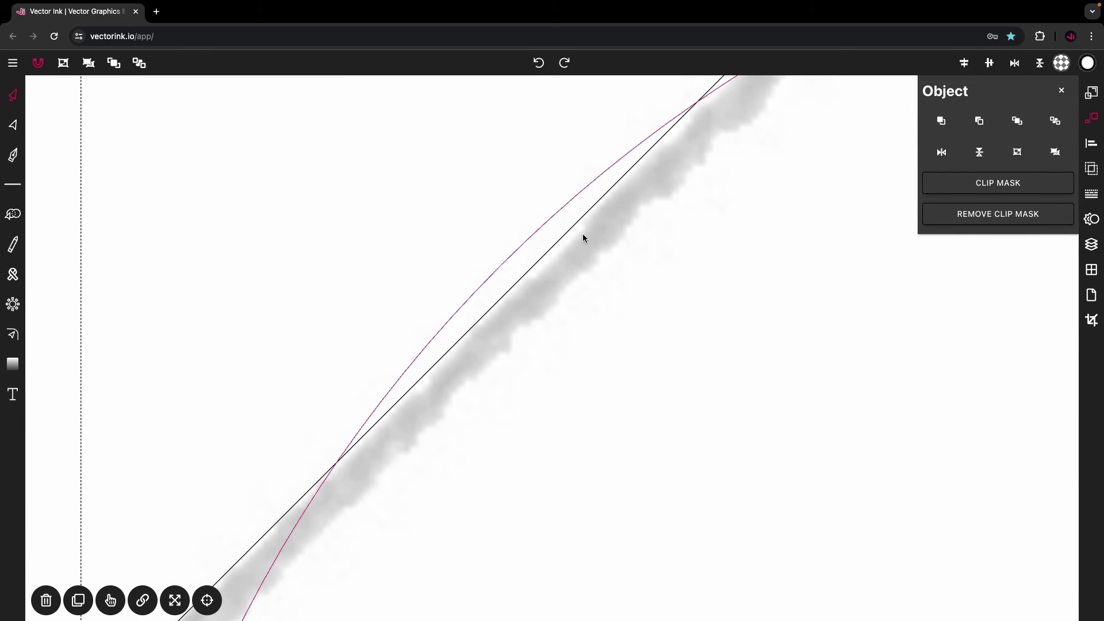
scroll(599, 256, down, 2)
scroll(531, 300, up, 6)
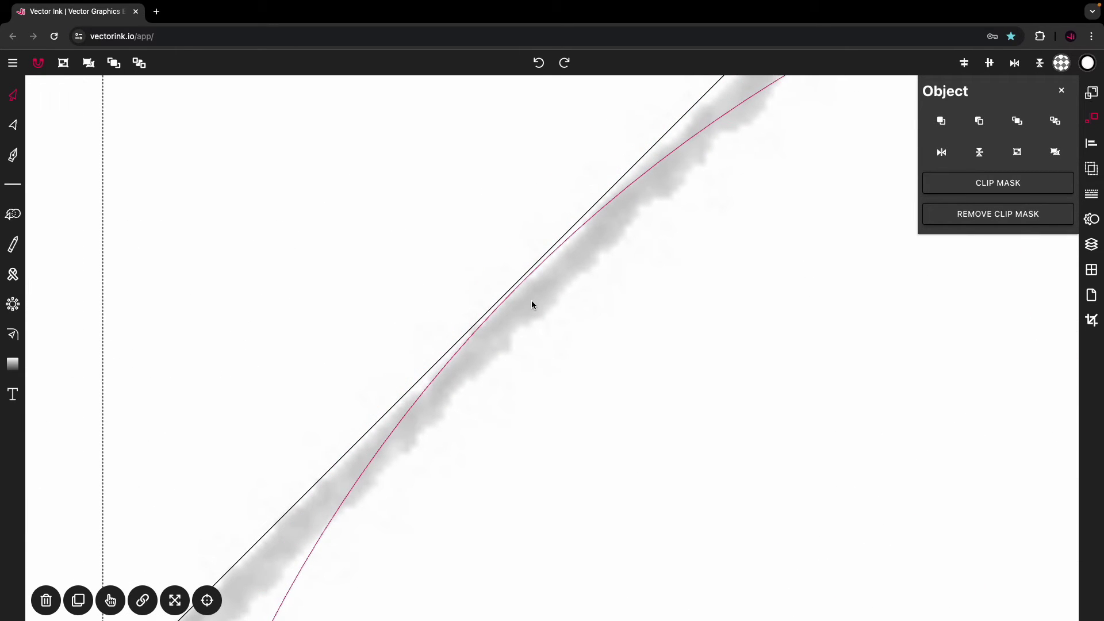
scroll(526, 305, down, 2)
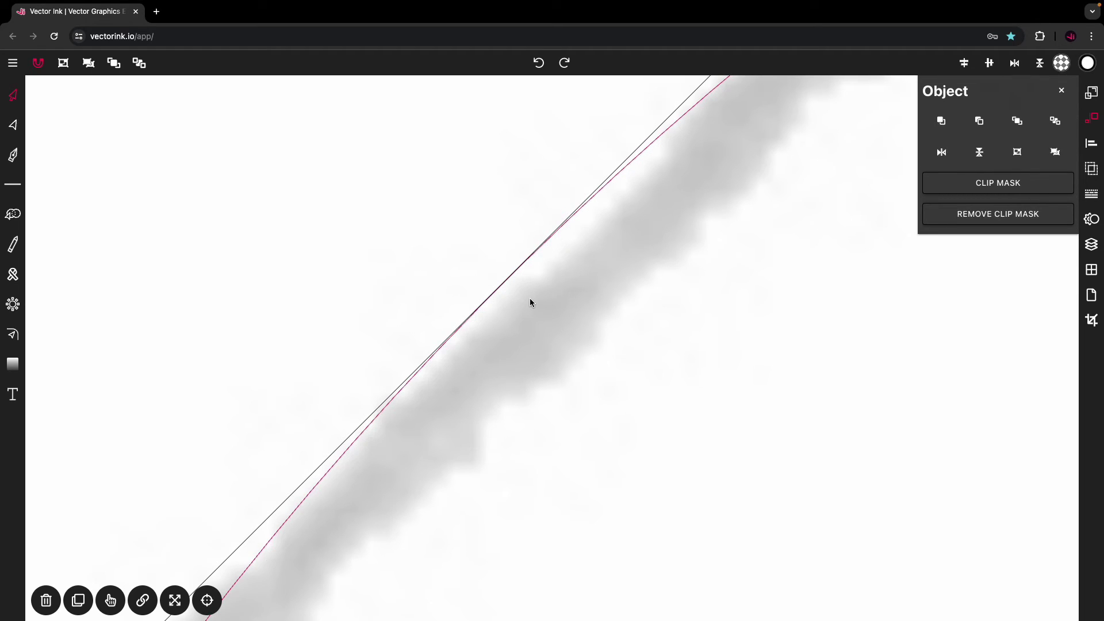
scroll(530, 299, down, 2)
scroll(530, 297, down, 10)
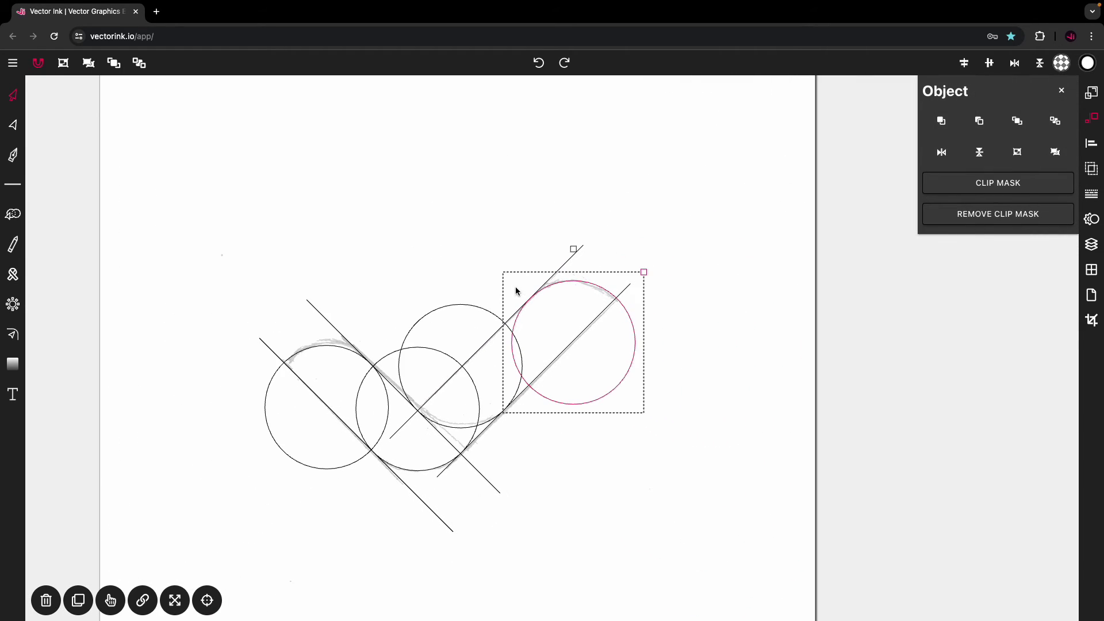
scroll(516, 290, up, 3)
click(498, 222)
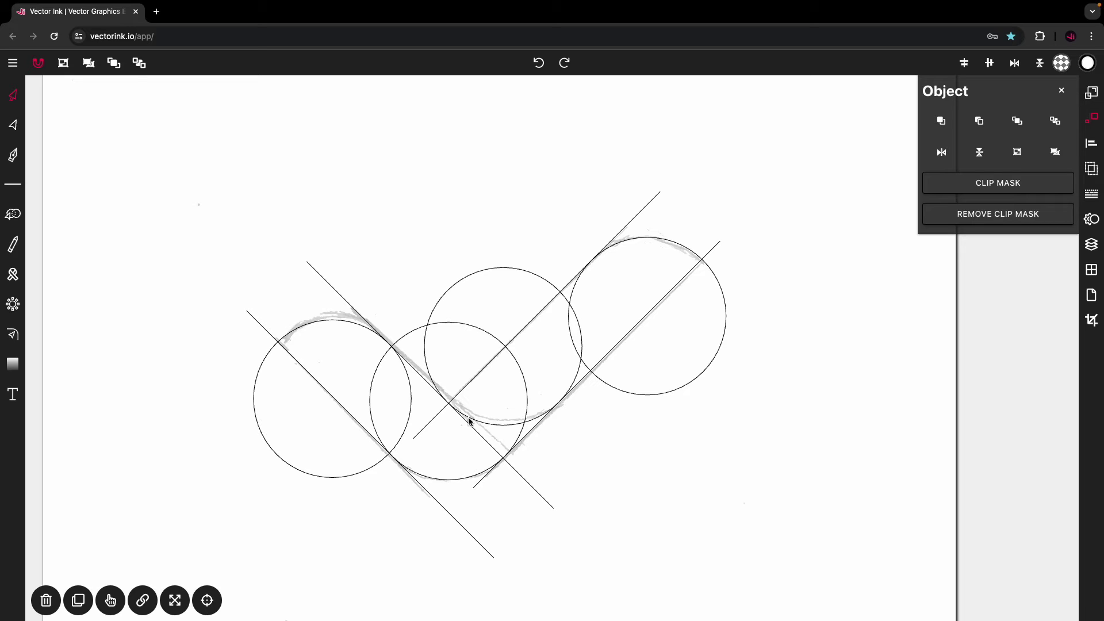
Open the fill colour's palette editor and shuffle through several random five-colour palettes
click(1062, 62)
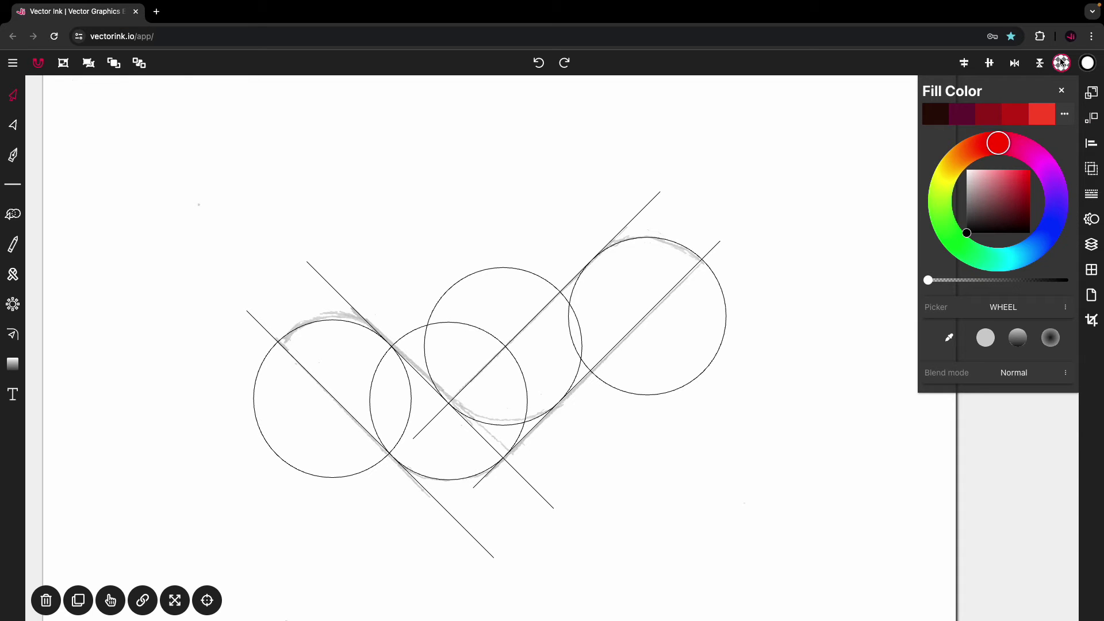
click(1066, 115)
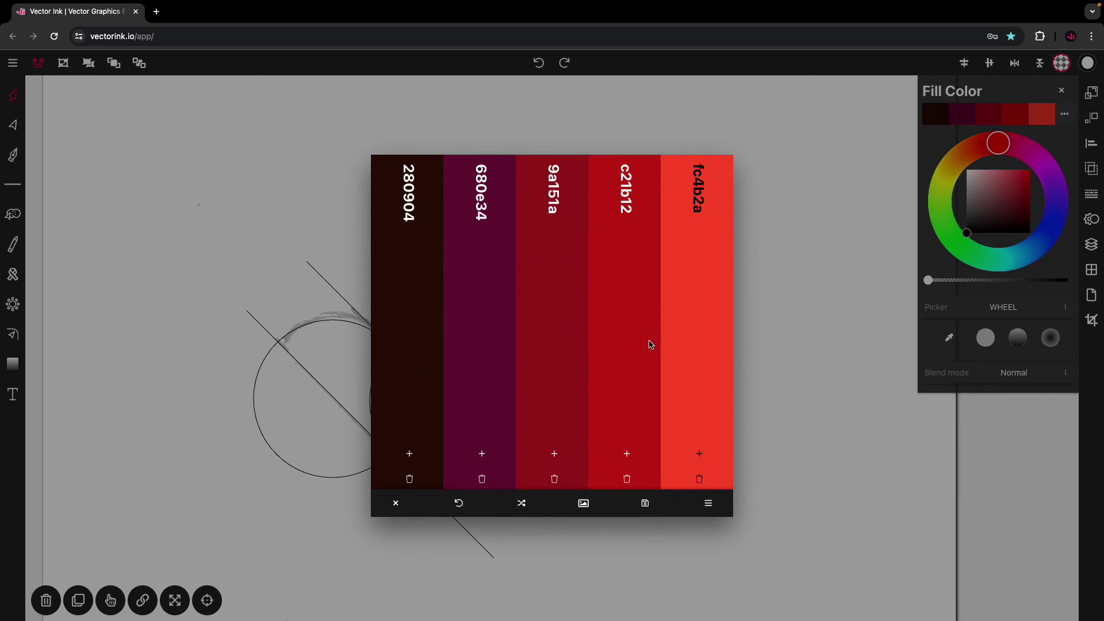
click(521, 505)
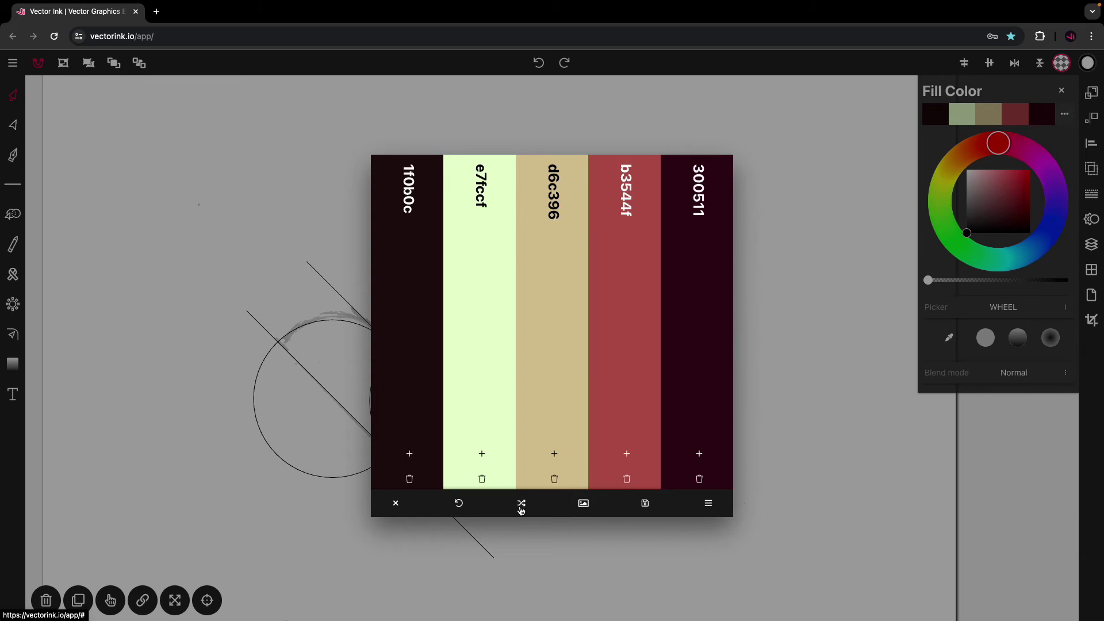
click(521, 505)
click(521, 505)
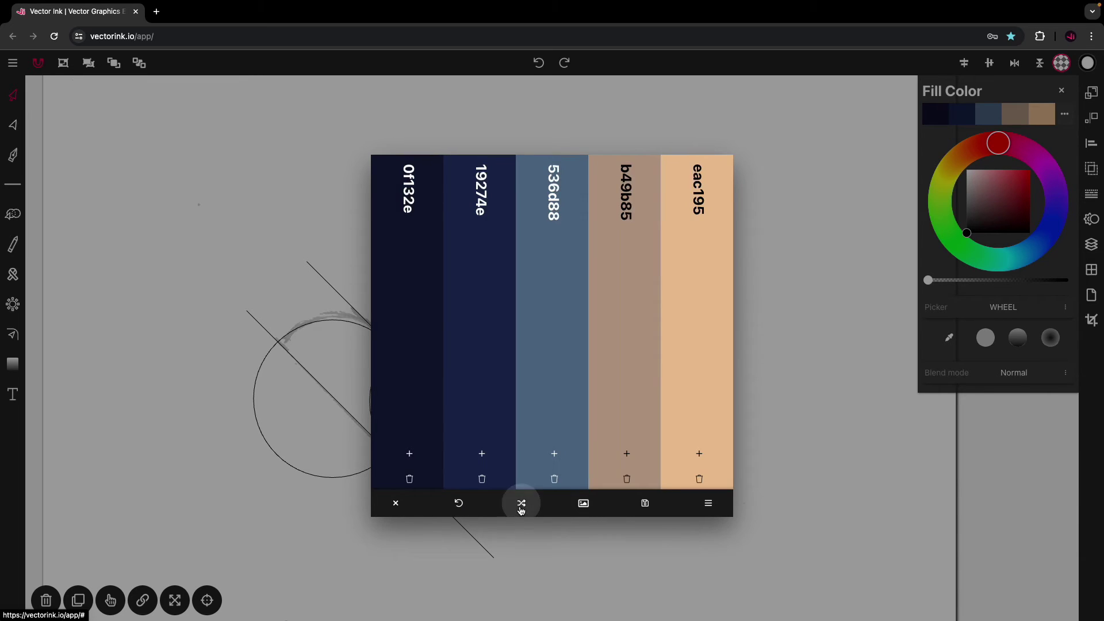
click(521, 505)
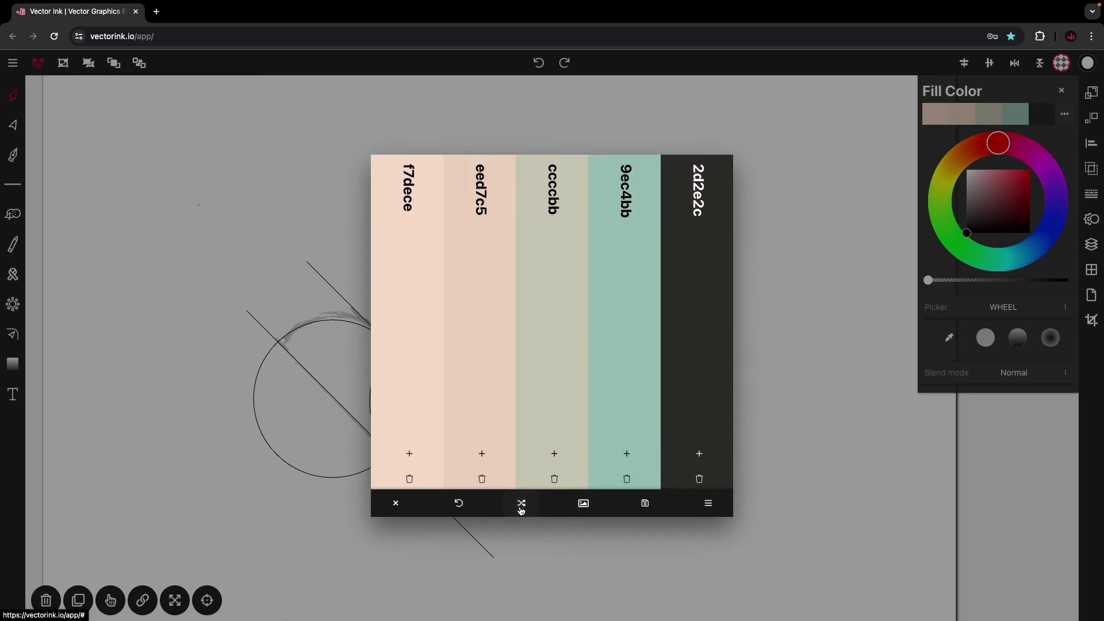
click(521, 505)
click(521, 505)
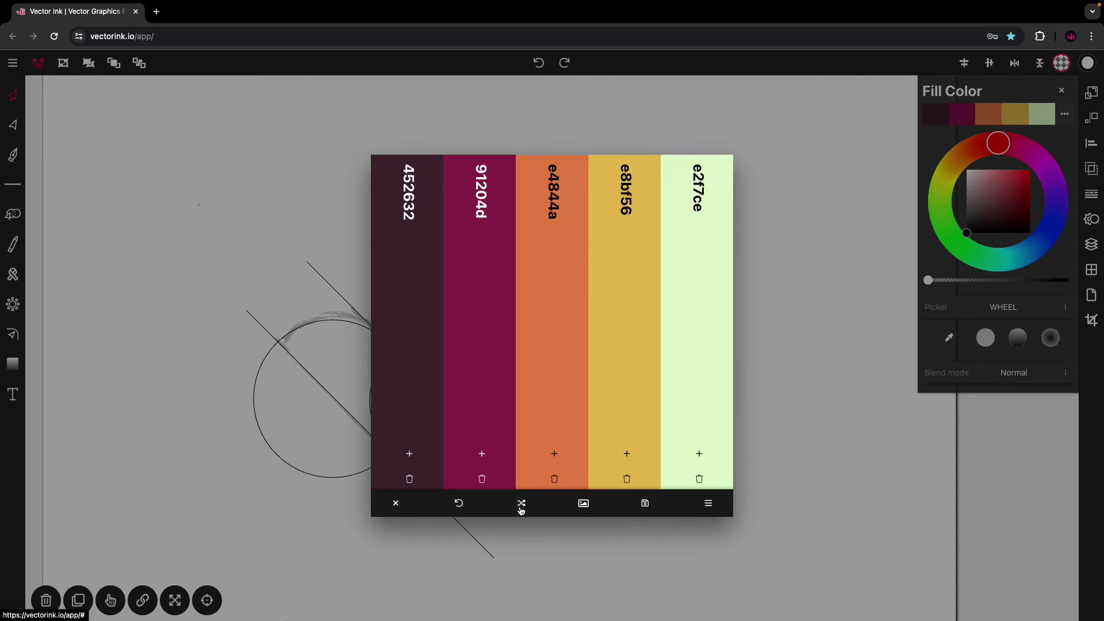
Browse the palette library, apply the magenta-to-blue palette with violet, purple and indigo in between, and return to its swatches
click(709, 504)
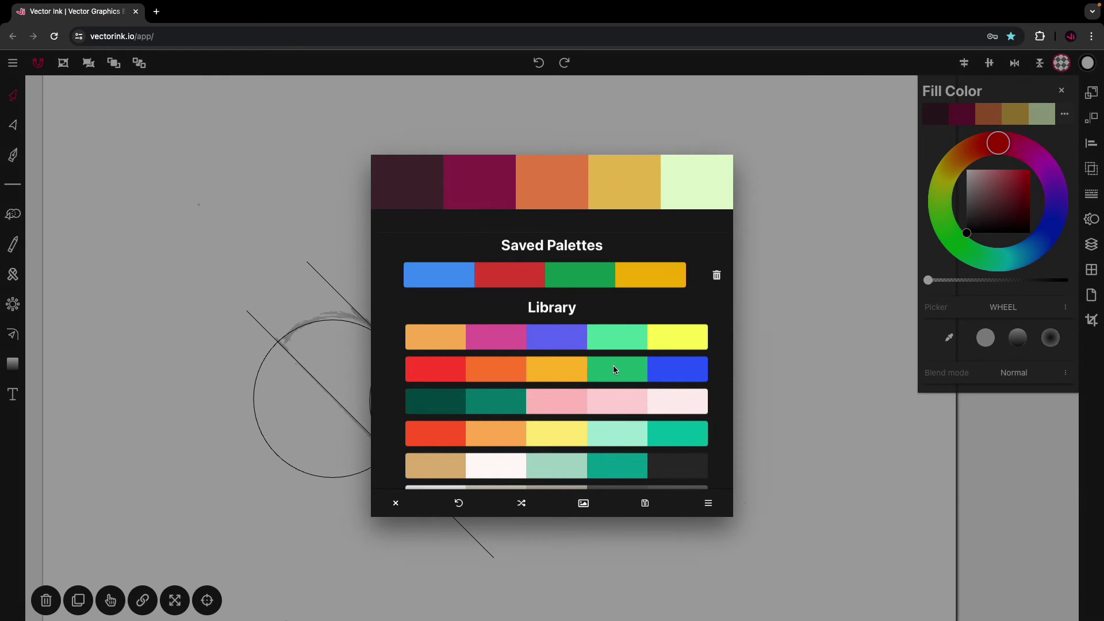
scroll(613, 367, down, 6)
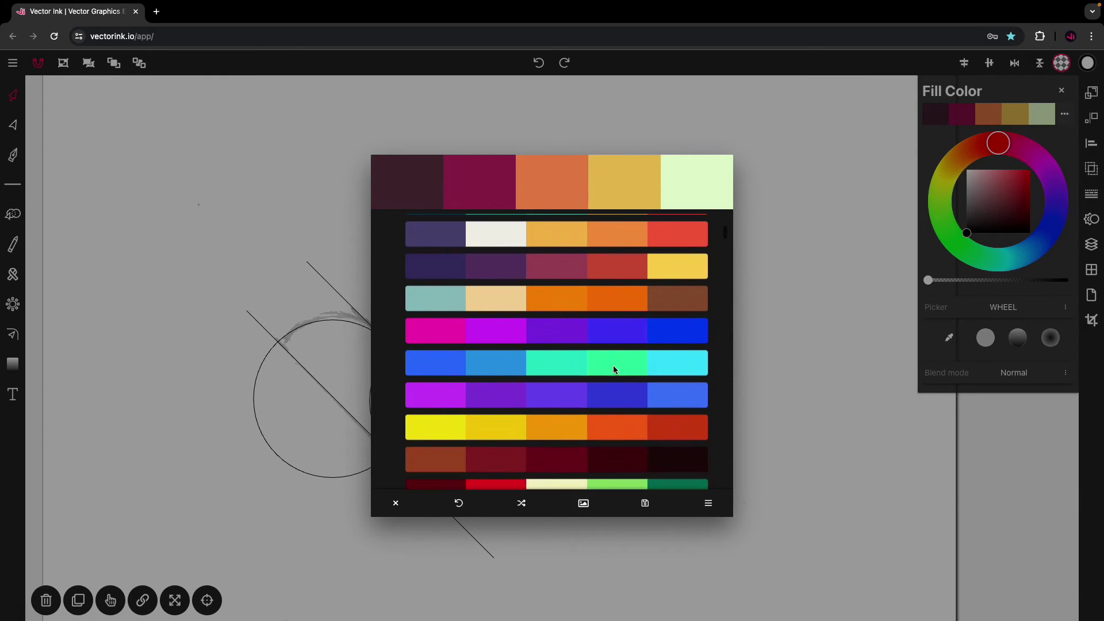
scroll(615, 368, down, 3)
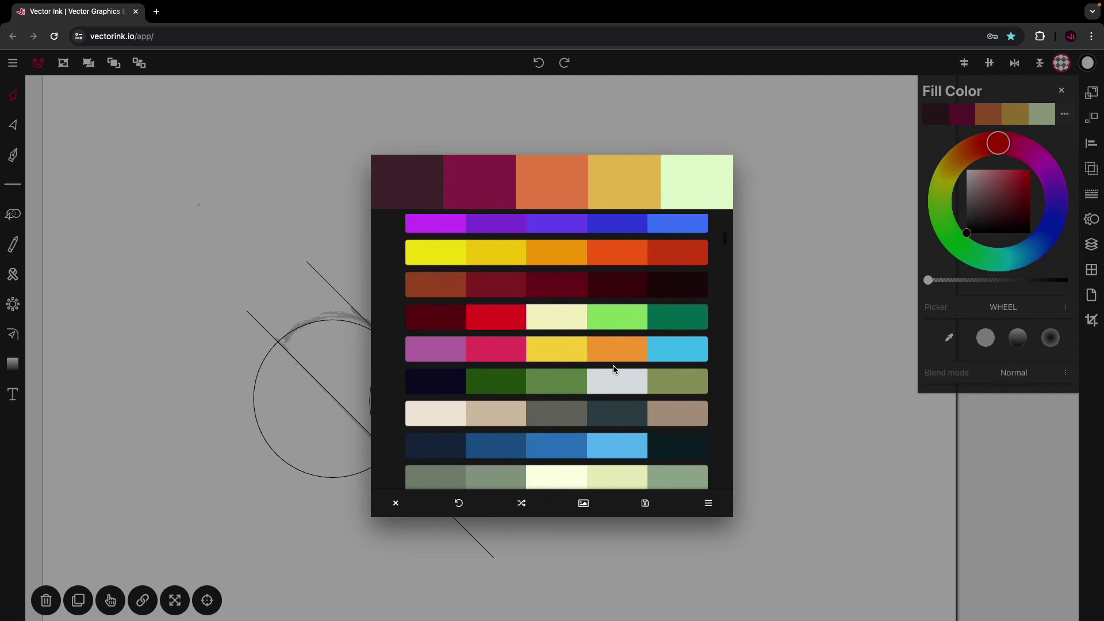
scroll(613, 368, down, 4)
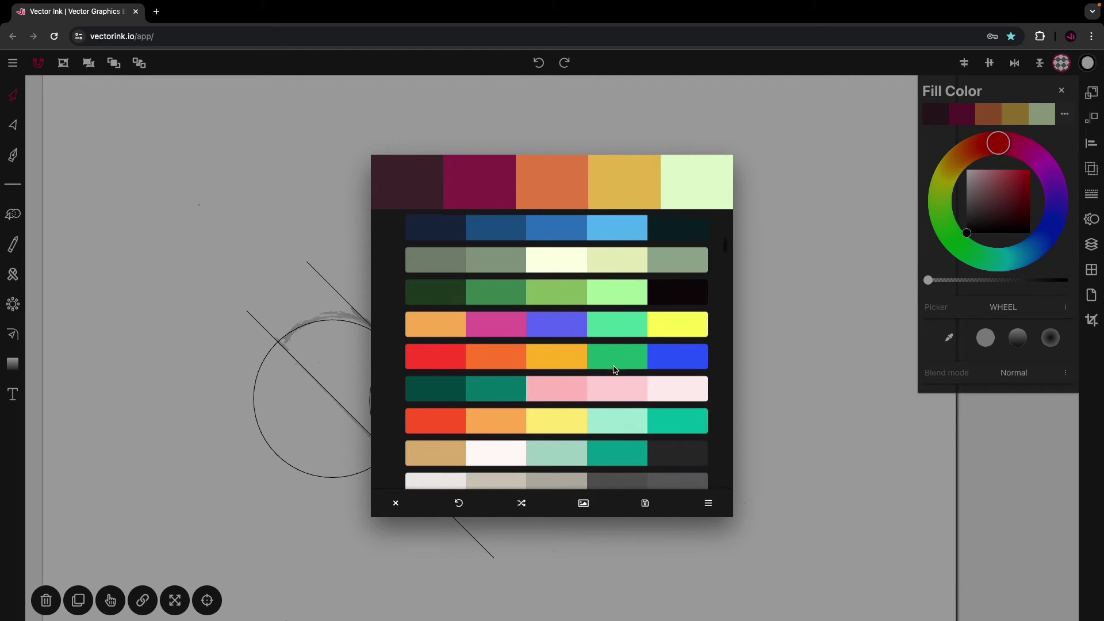
scroll(614, 370, up, 2)
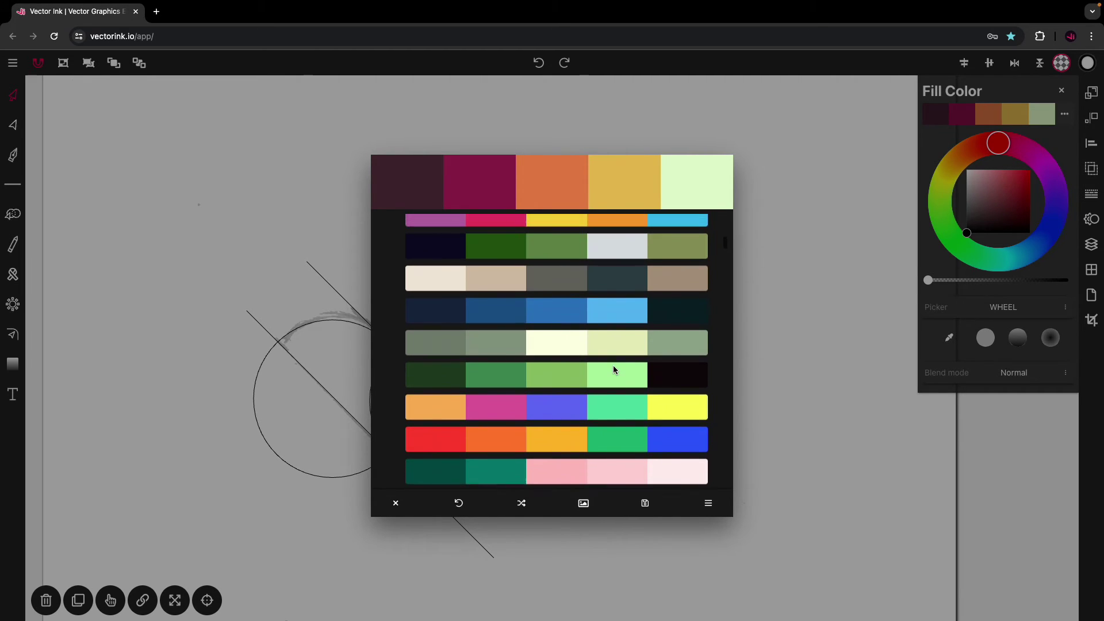
scroll(614, 370, up, 5)
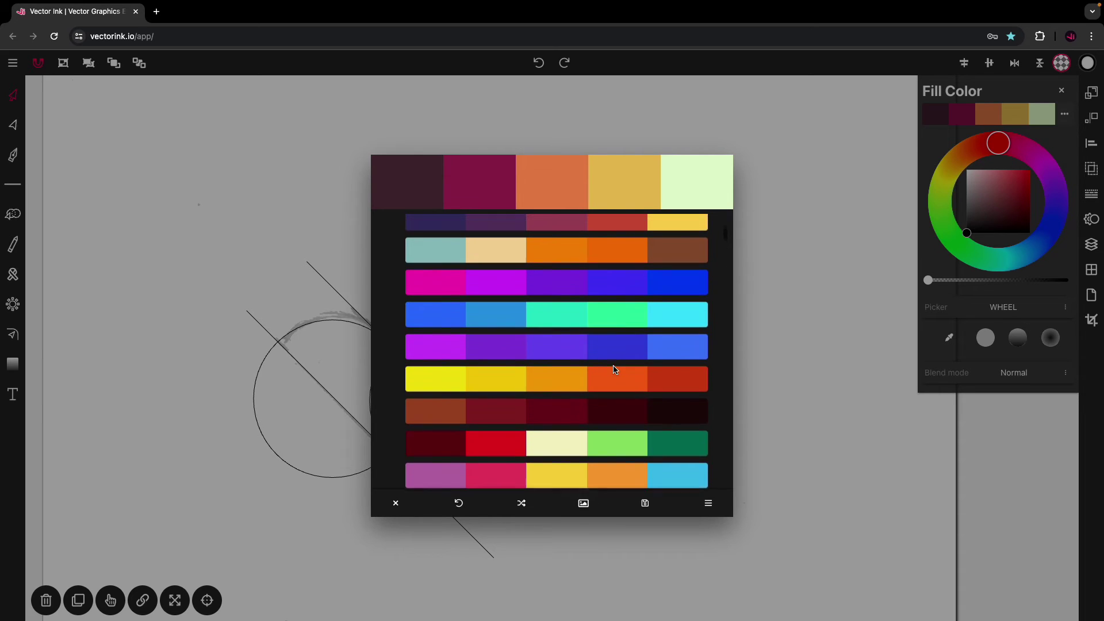
scroll(614, 370, up, 1)
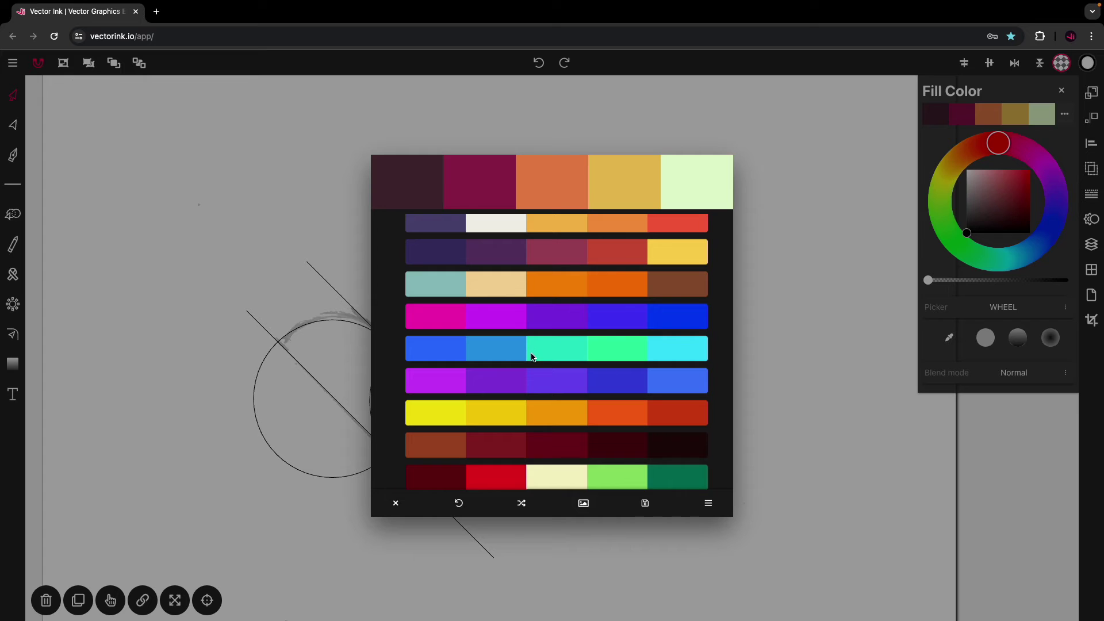
scroll(533, 356, up, 1)
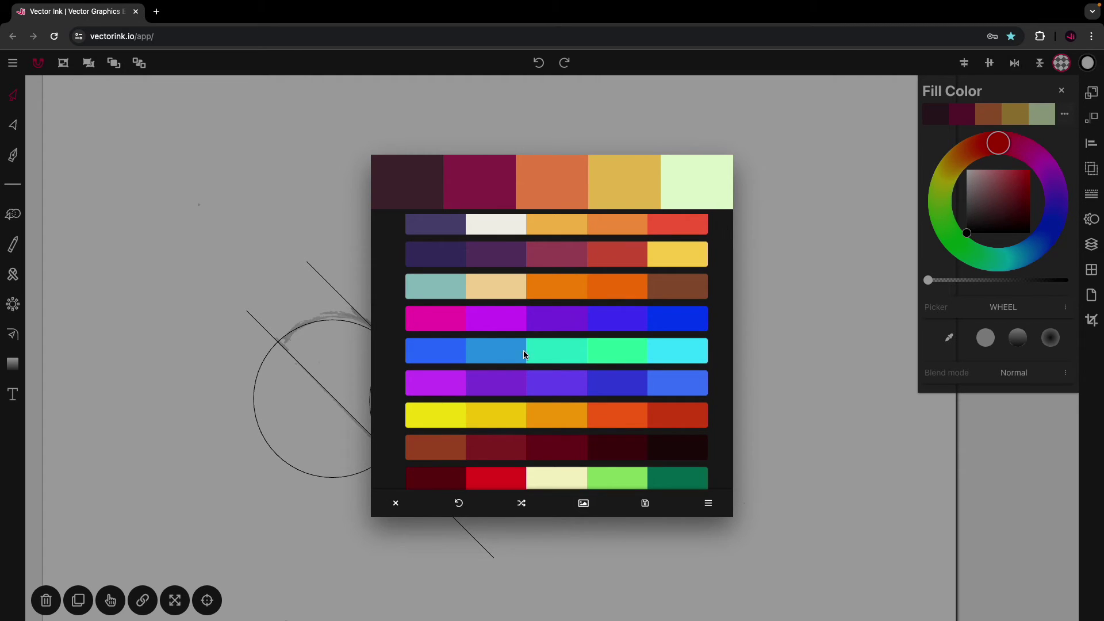
scroll(523, 354, down, 8)
scroll(537, 356, up, 8)
scroll(538, 357, down, 3)
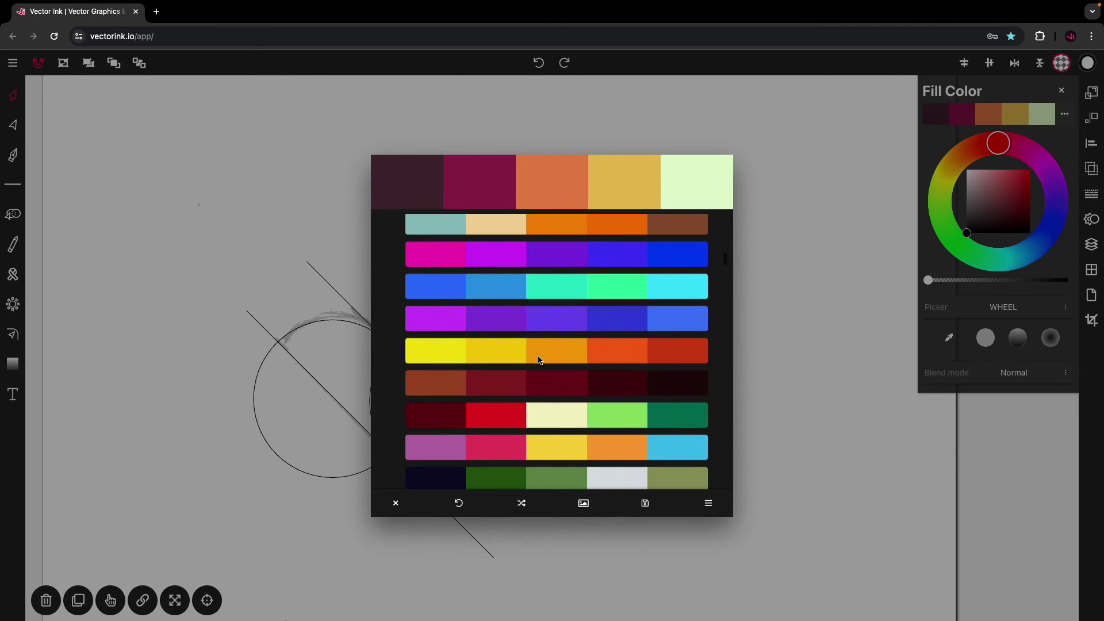
scroll(539, 361, down, 8)
scroll(539, 360, up, 3)
scroll(539, 360, down, 4)
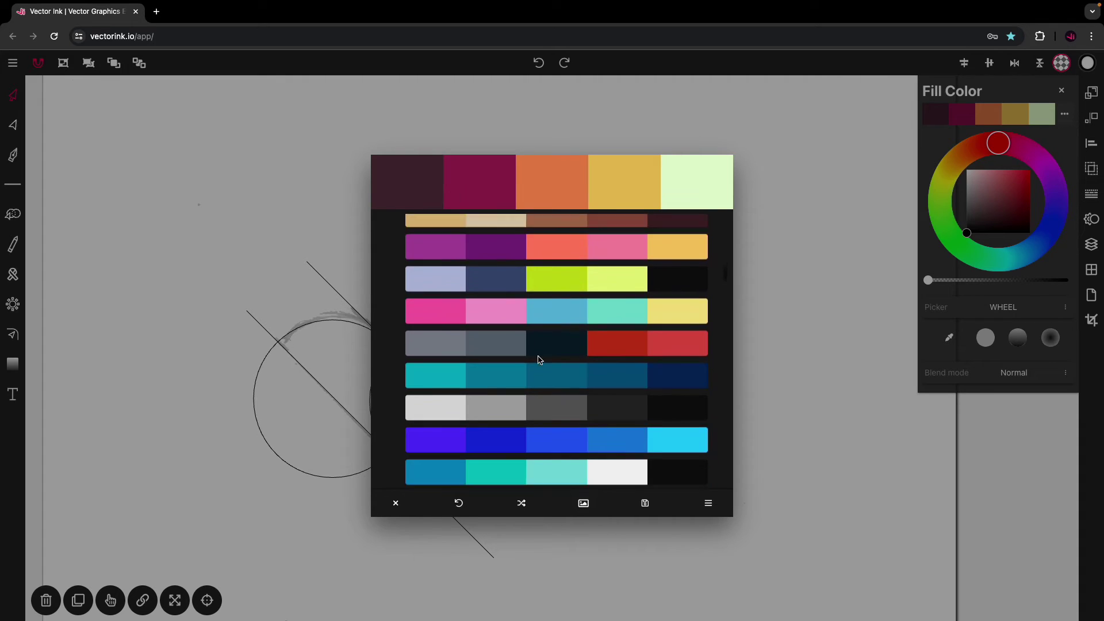
scroll(539, 360, down, 5)
scroll(539, 360, up, 1)
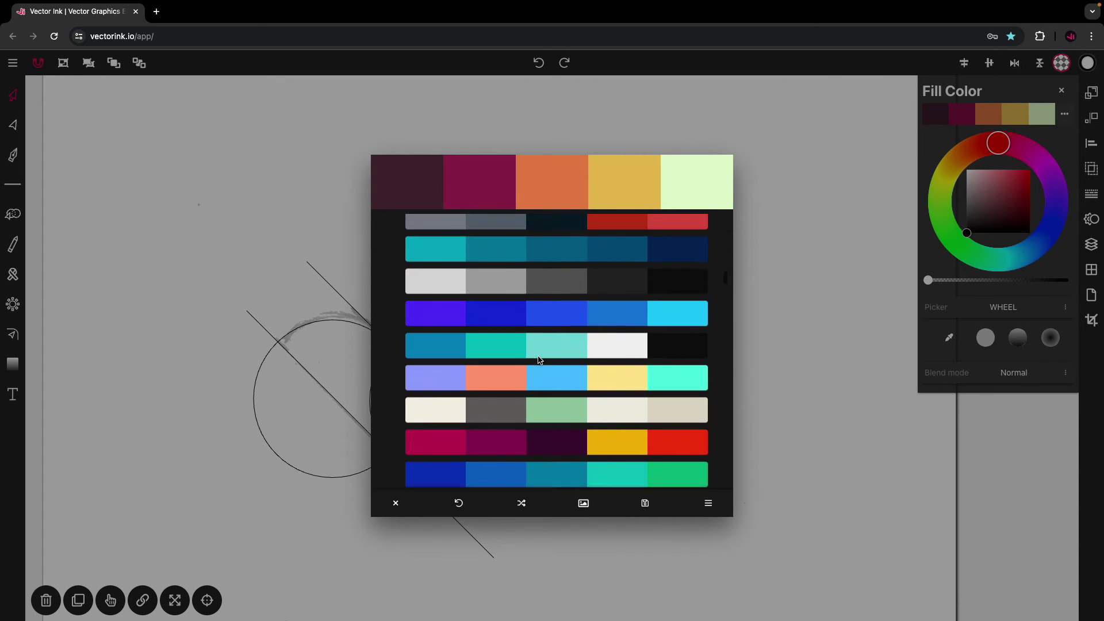
scroll(539, 360, down, 8)
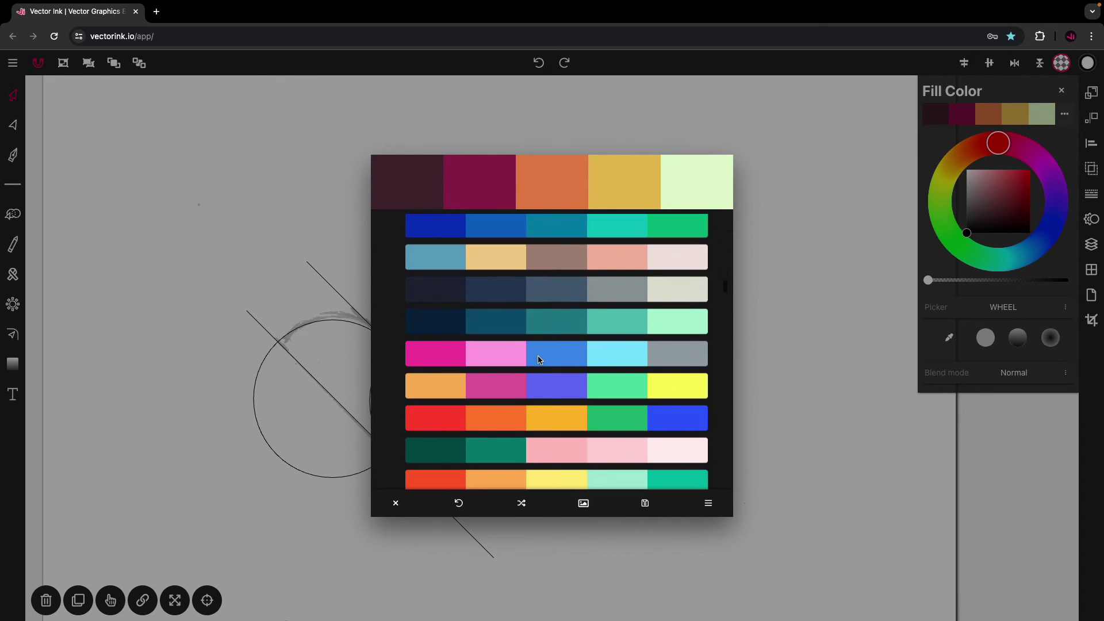
scroll(540, 361, down, 8)
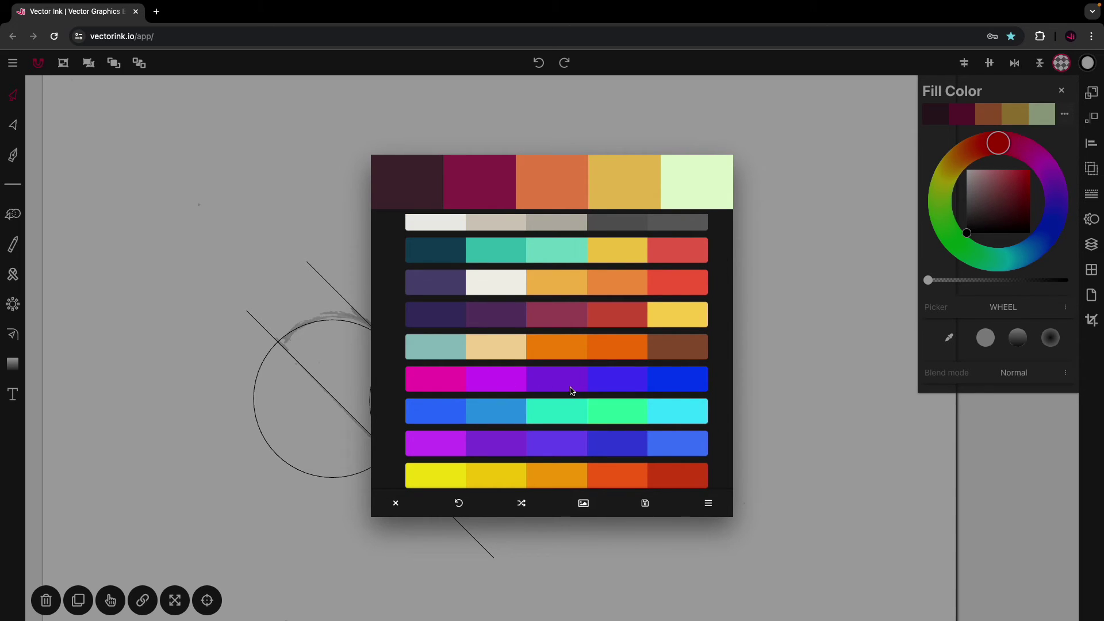
click(533, 384)
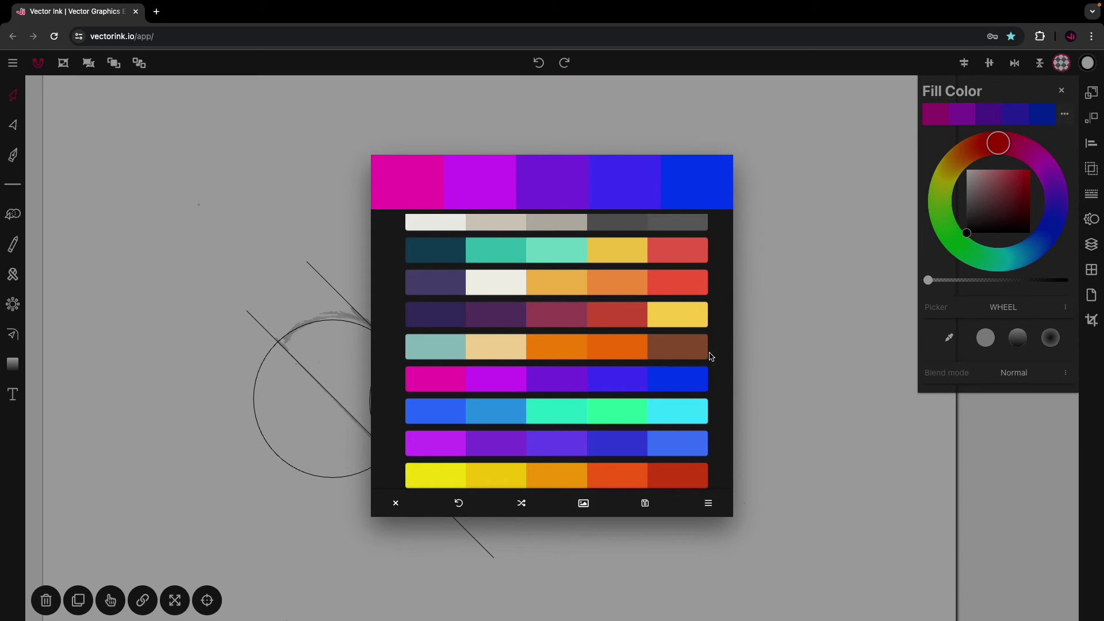
click(709, 505)
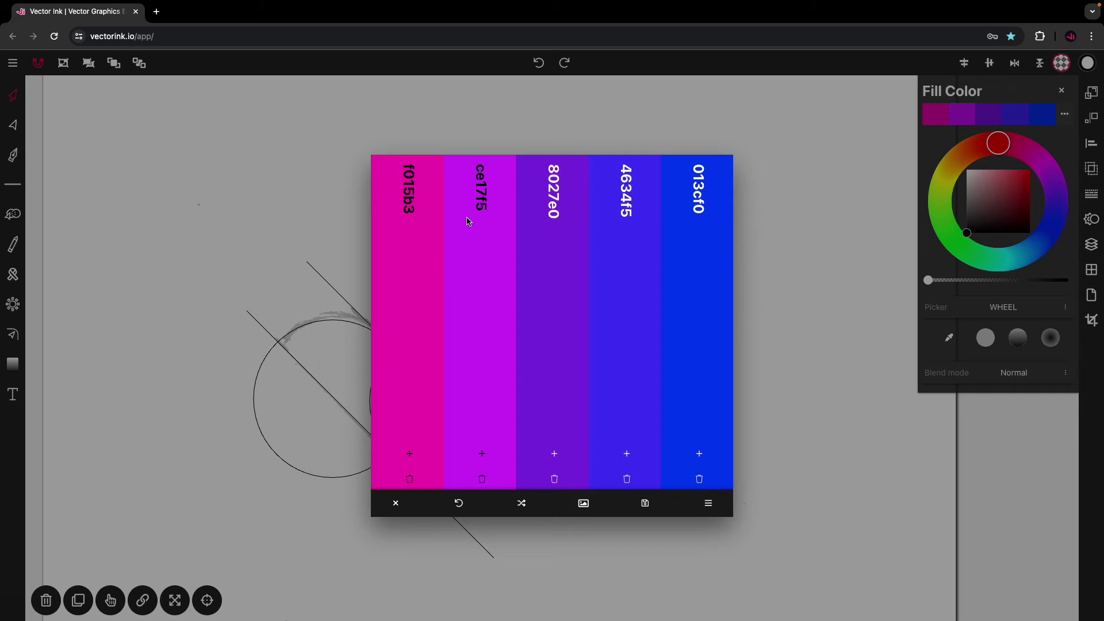
Remove the ce17f5, 8027e0 and 013cf0 swatches from the palette, keeping only magenta f015b3 and indigo 4634f5
click(482, 479)
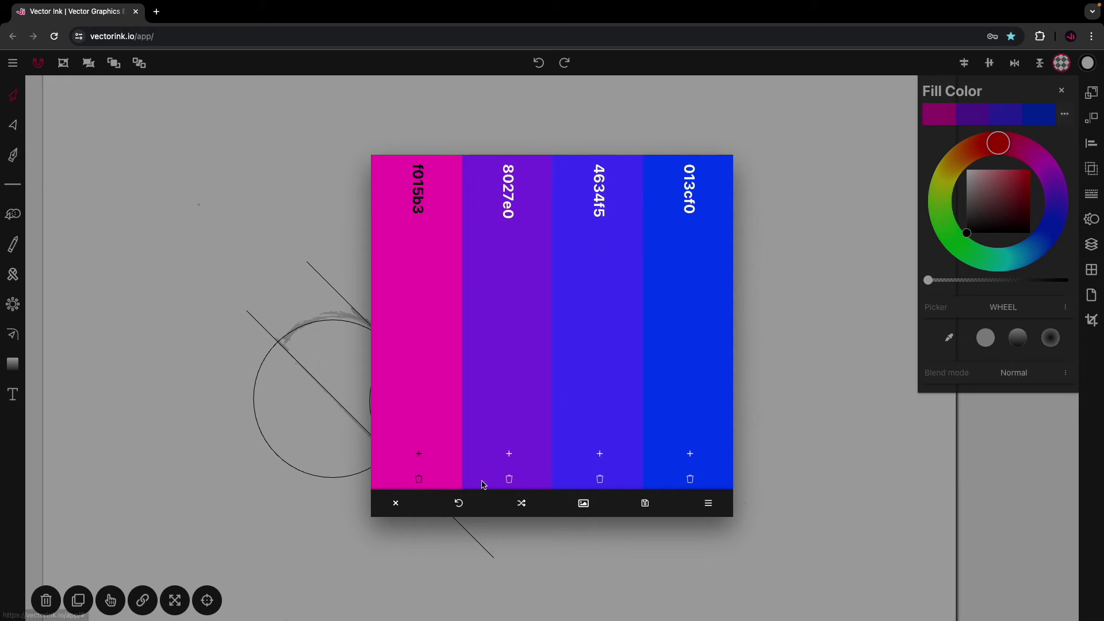
click(510, 481)
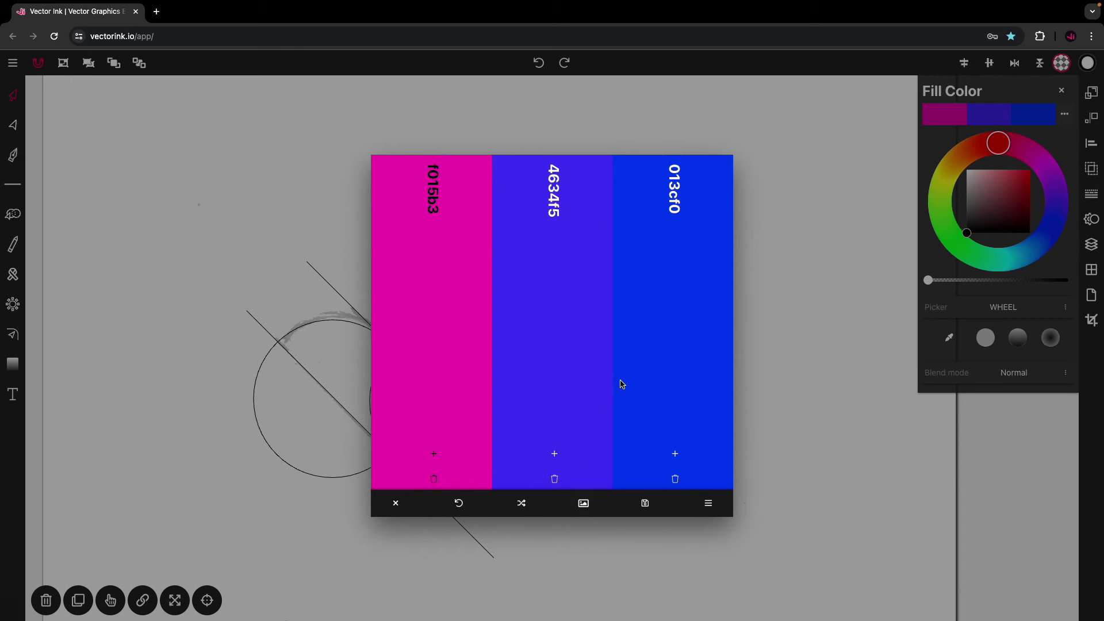
click(675, 479)
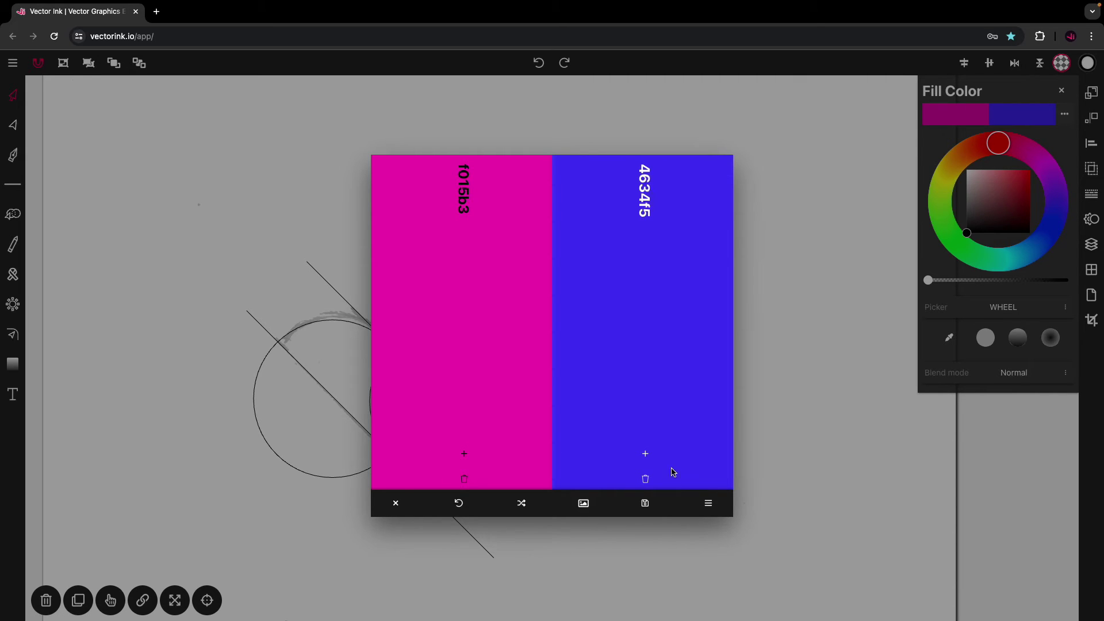
Add a swatch after indigo 4634f5, set it to black (000000), and insert an in-between swatch, 231a7b, between the two
click(645, 454)
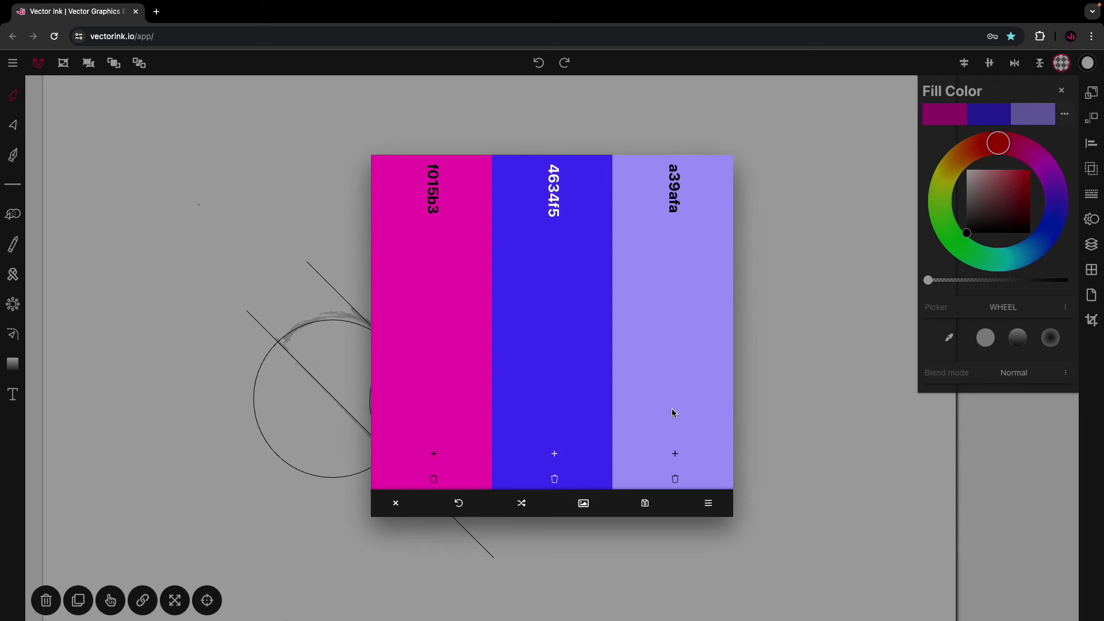
click(676, 378)
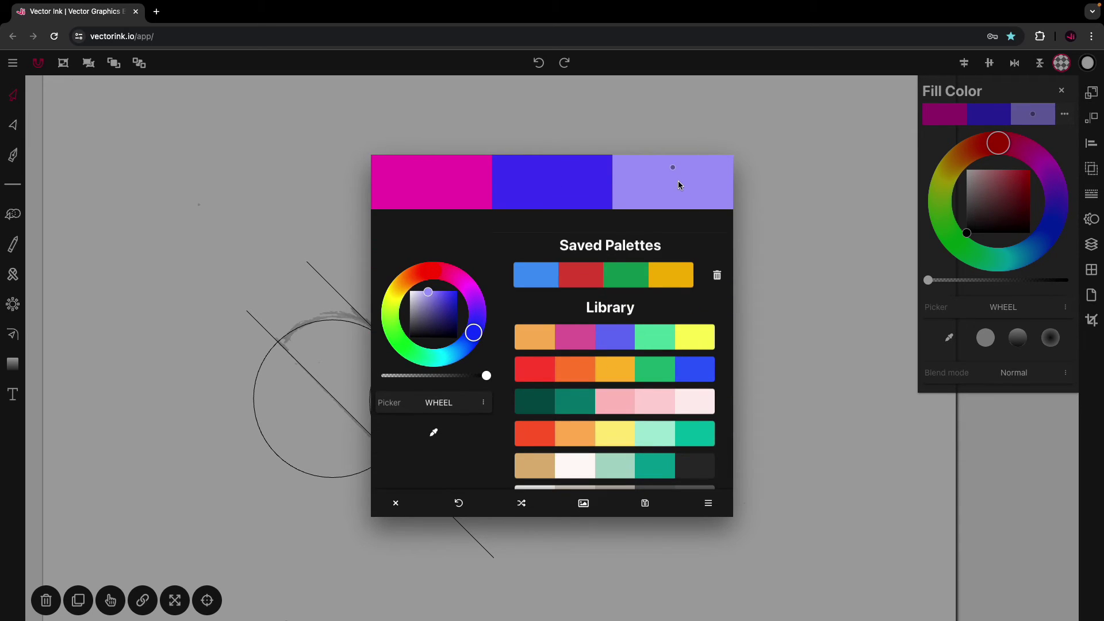
drag(442, 322, 457, 338)
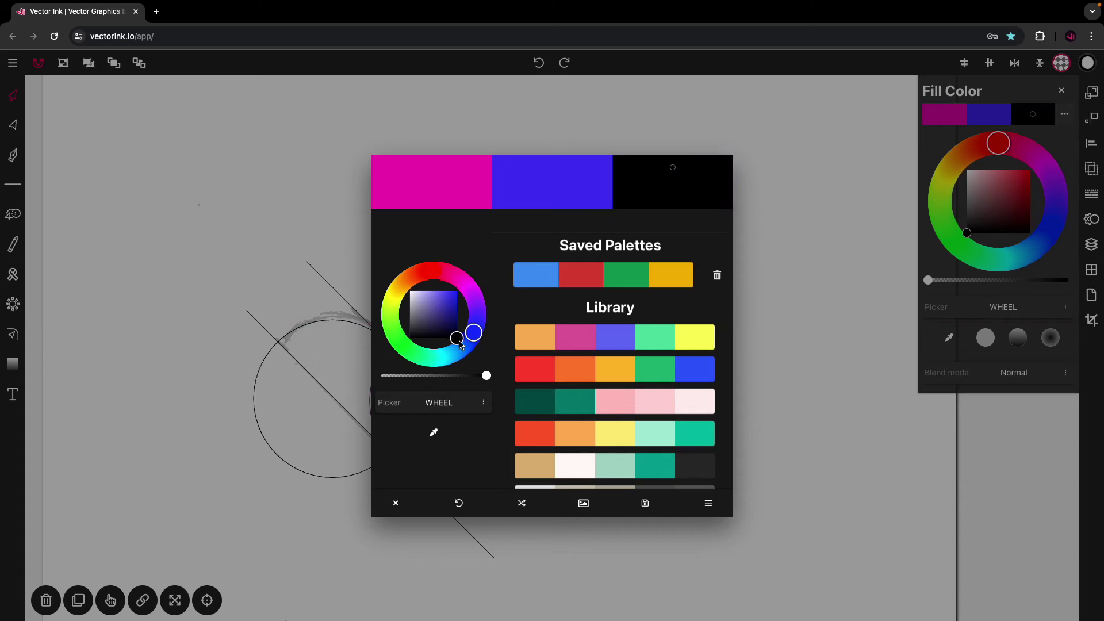
click(708, 505)
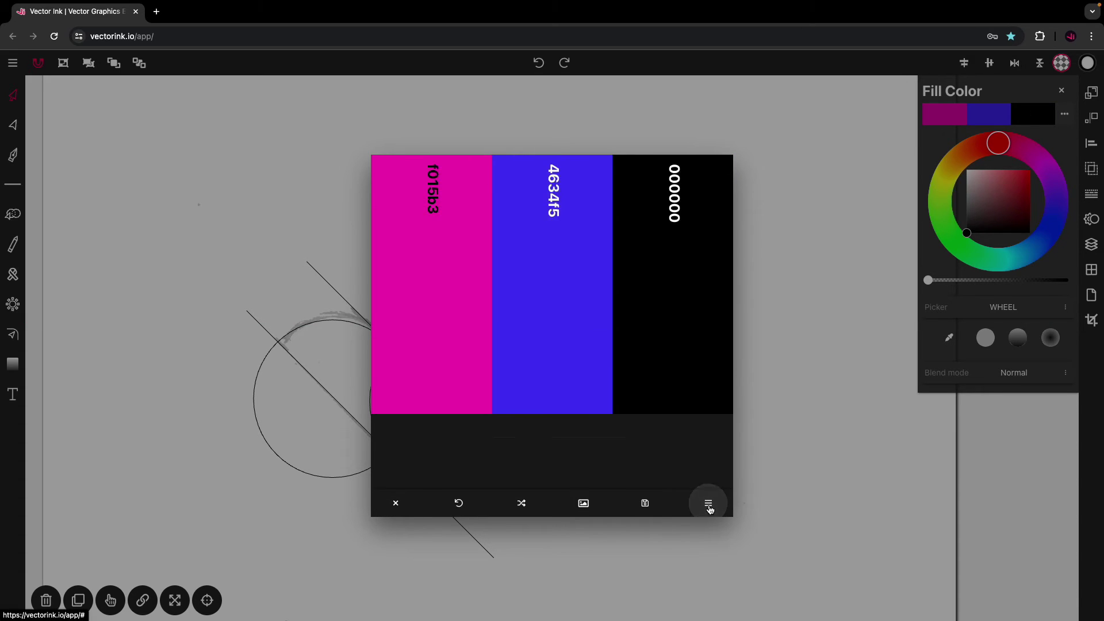
click(554, 455)
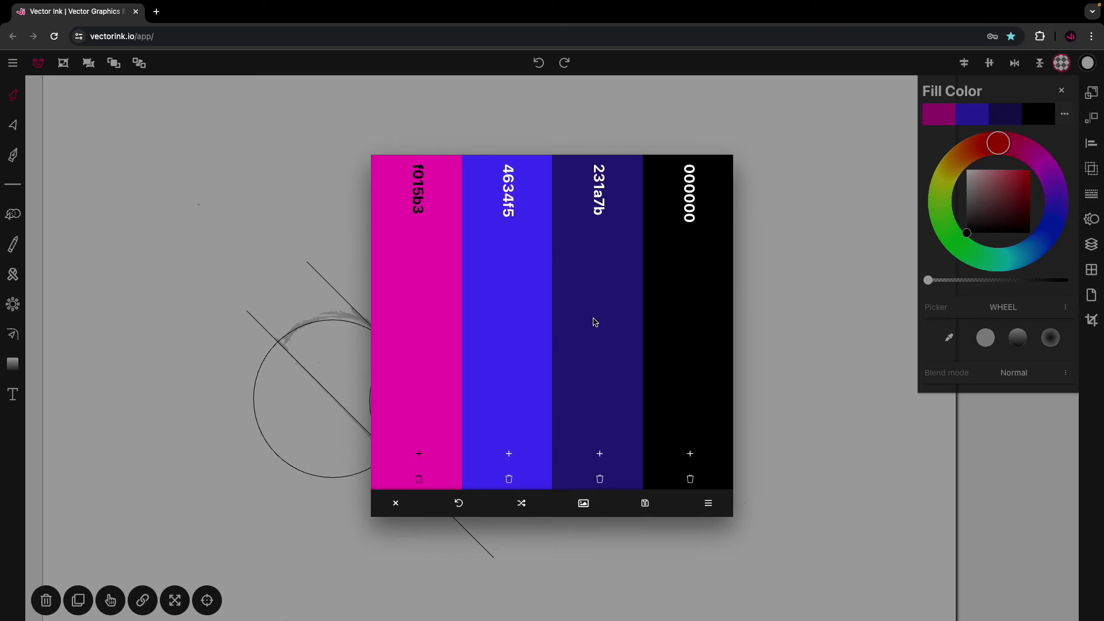
Try an extra swatch before black, remove both it and black so the palette ends at 231a7b, and close the palette editor
click(600, 454)
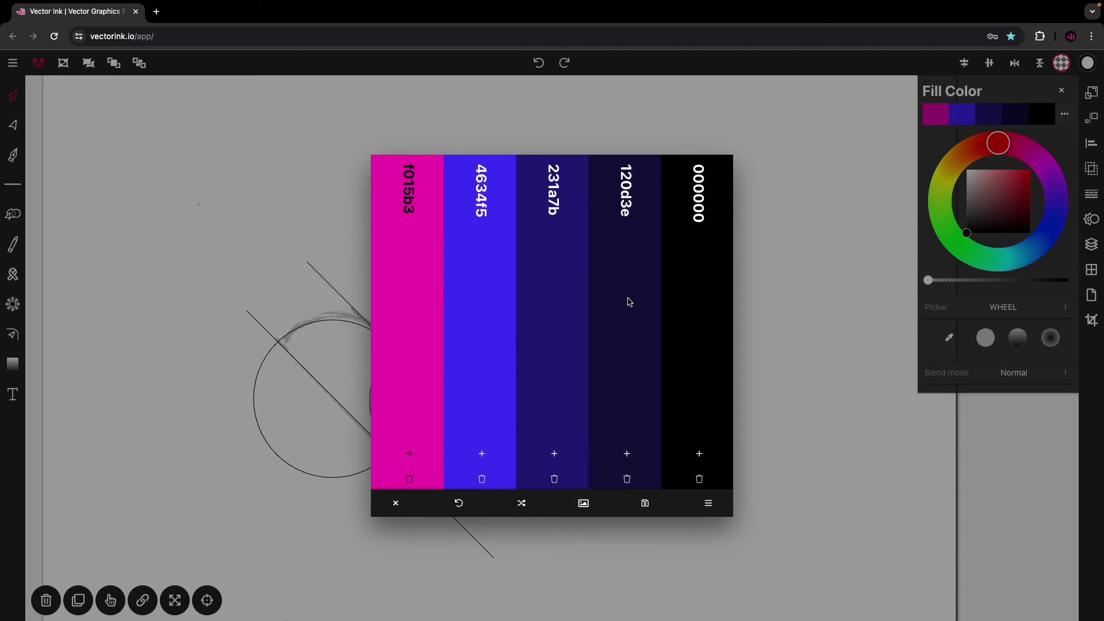
click(698, 479)
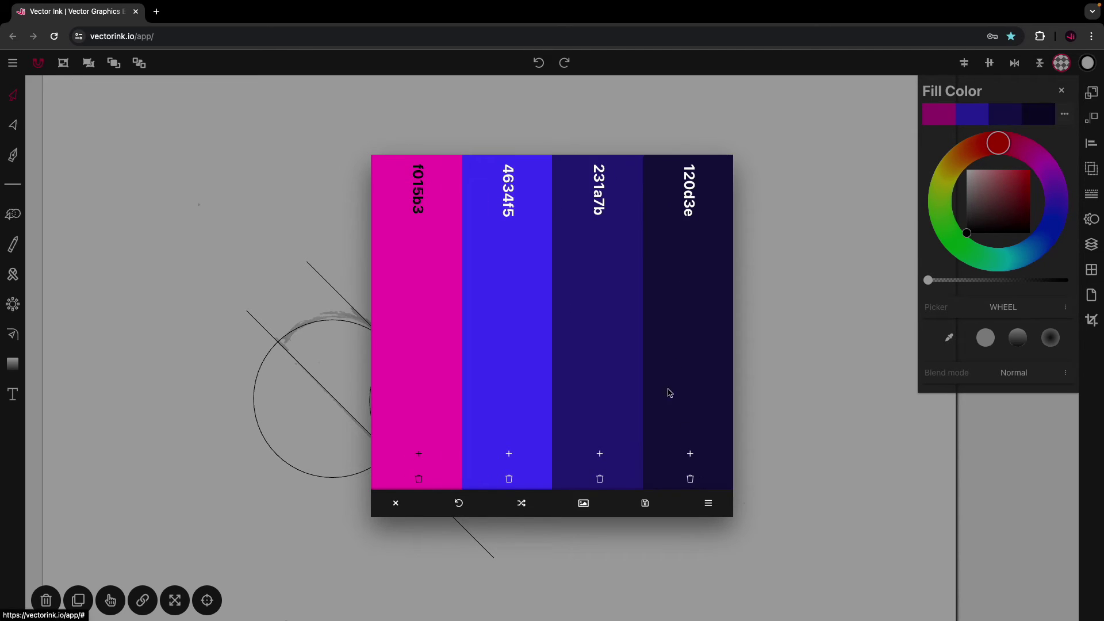
click(695, 480)
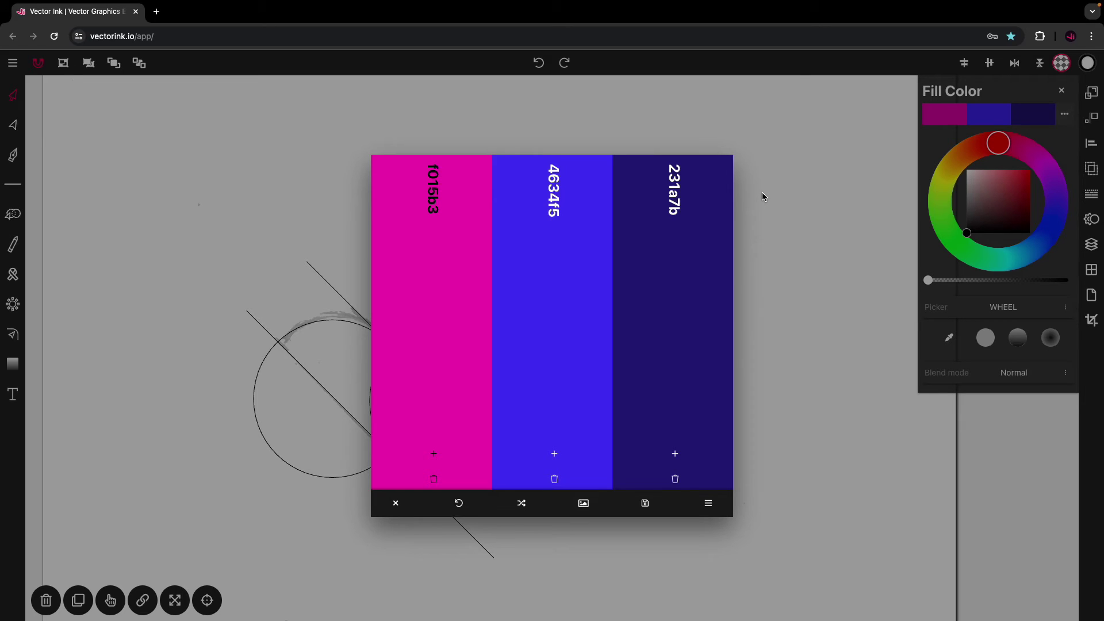
click(388, 505)
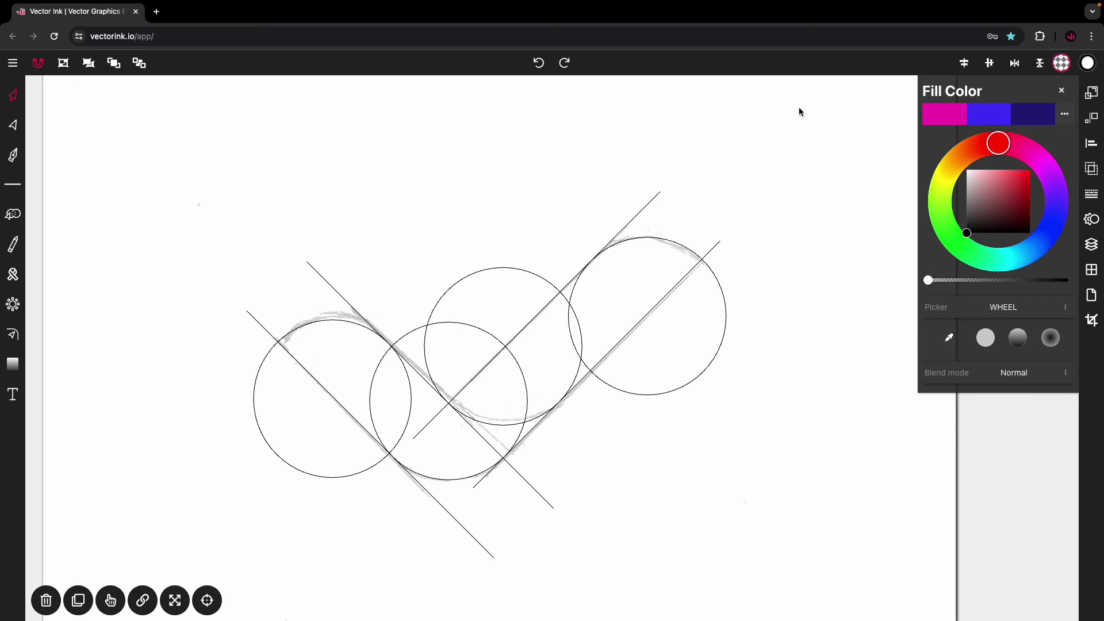
Select all construction circles and lines and merge the short arm and bottom bend into one magenta f015b3 shape with the Shape Builder
drag(799, 111, 171, 585)
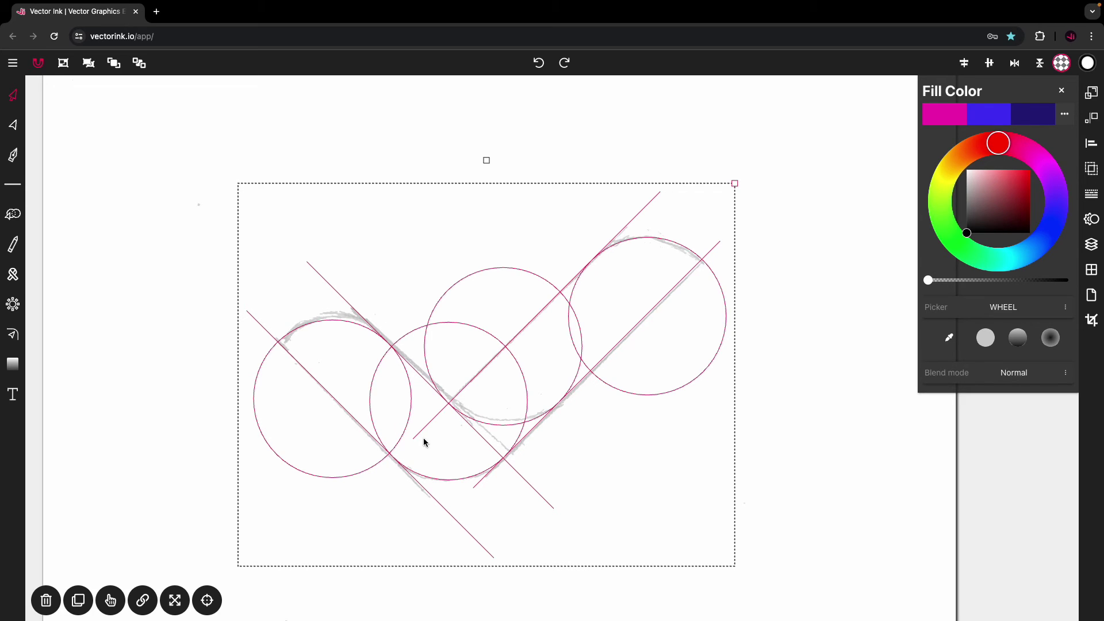
click(12, 215)
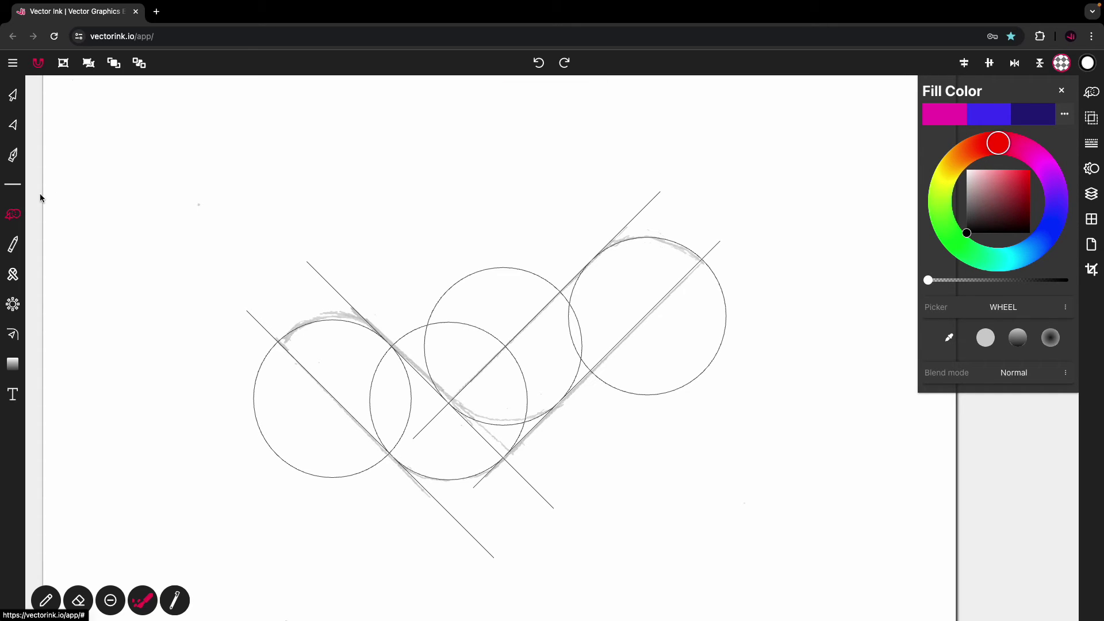
click(943, 118)
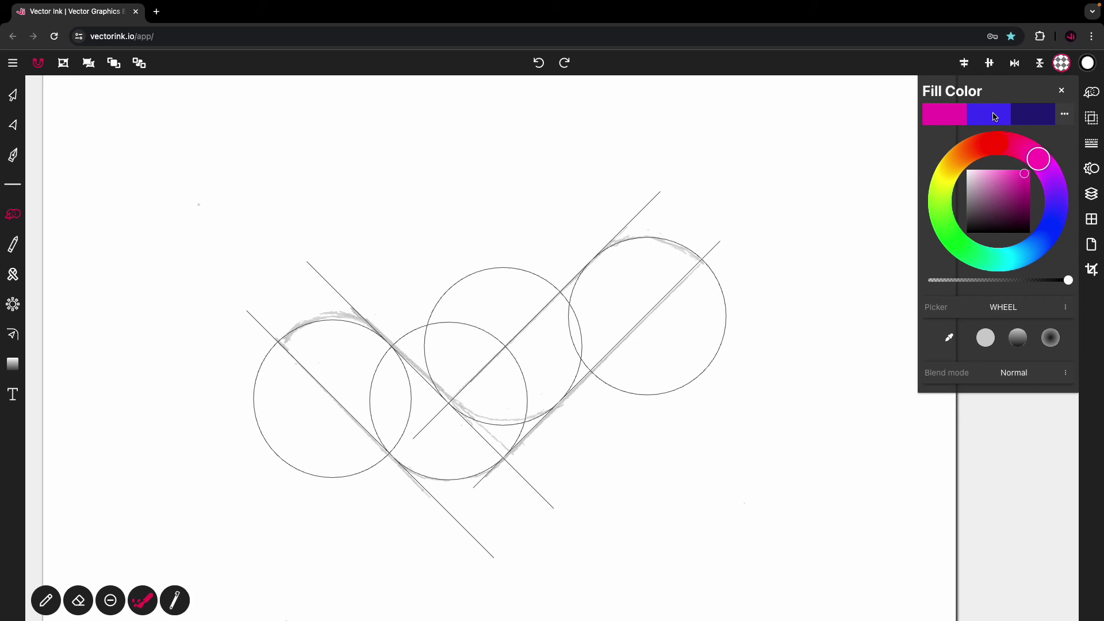
click(330, 343)
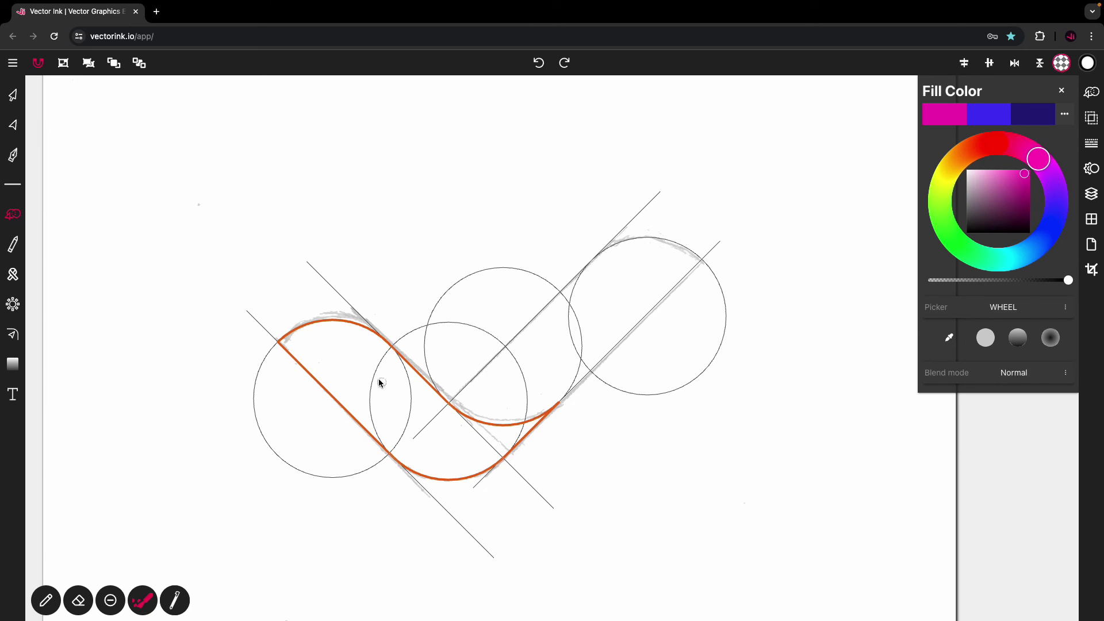
click(358, 361)
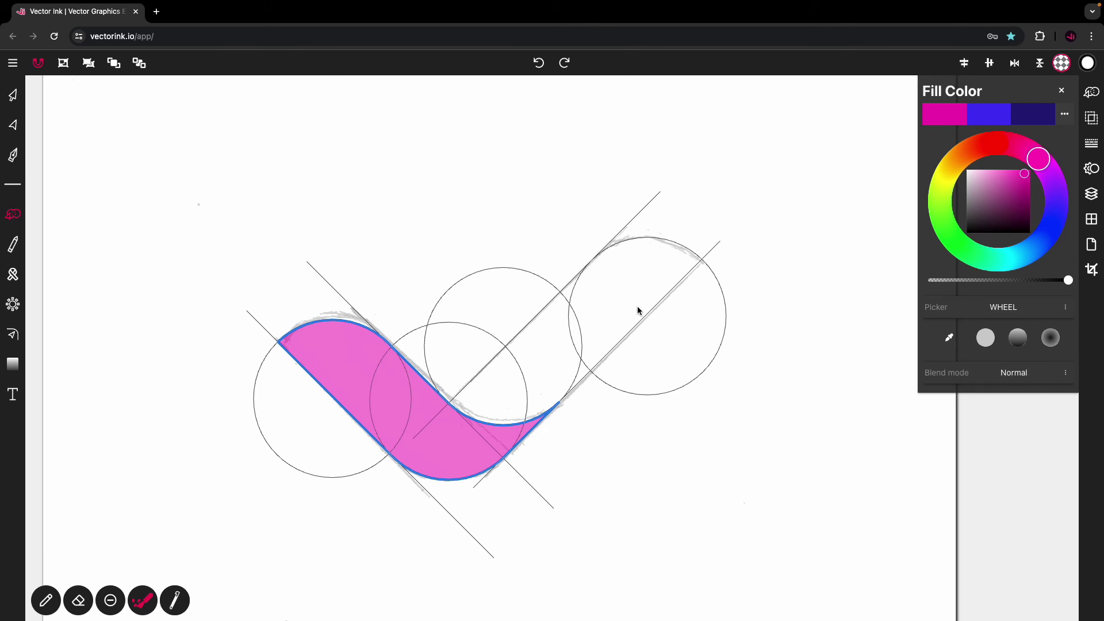
Build the check mark's long arm as a separate indigo 4634f5 shape, and clear away the construction circles and lines
click(48, 598)
click(1002, 116)
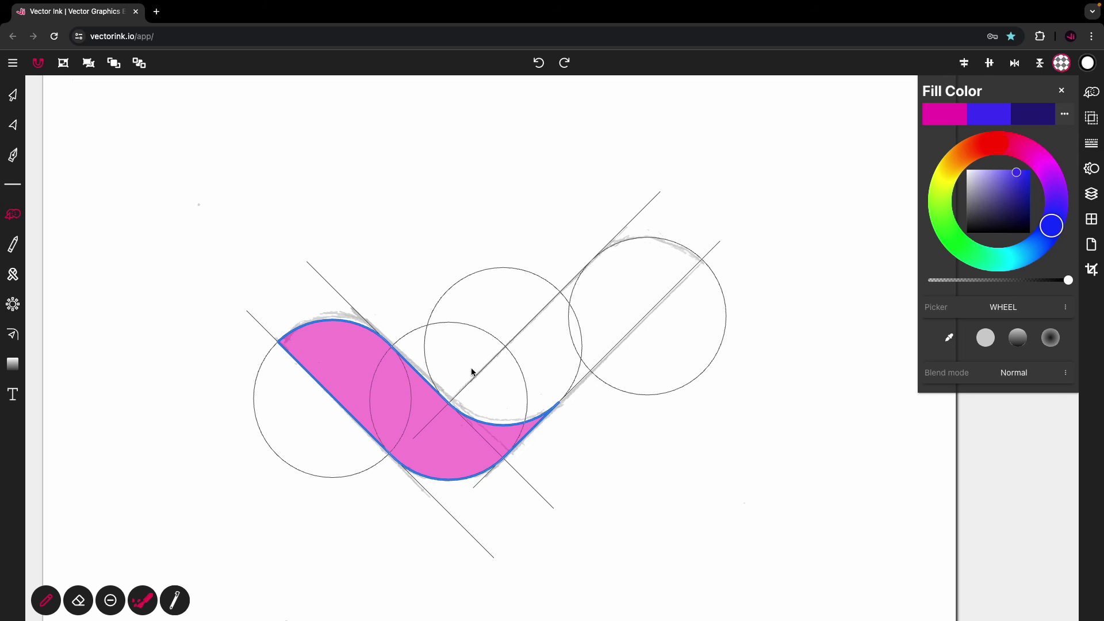
mouse_move(481, 384)
mouse_down()
mouse_move(512, 320)
mouse_move(529, 338)
mouse_move(564, 267)
mouse_move(569, 287)
mouse_move(641, 234)
mouse_move(652, 243)
mouse_move(661, 316)
mouse_up()
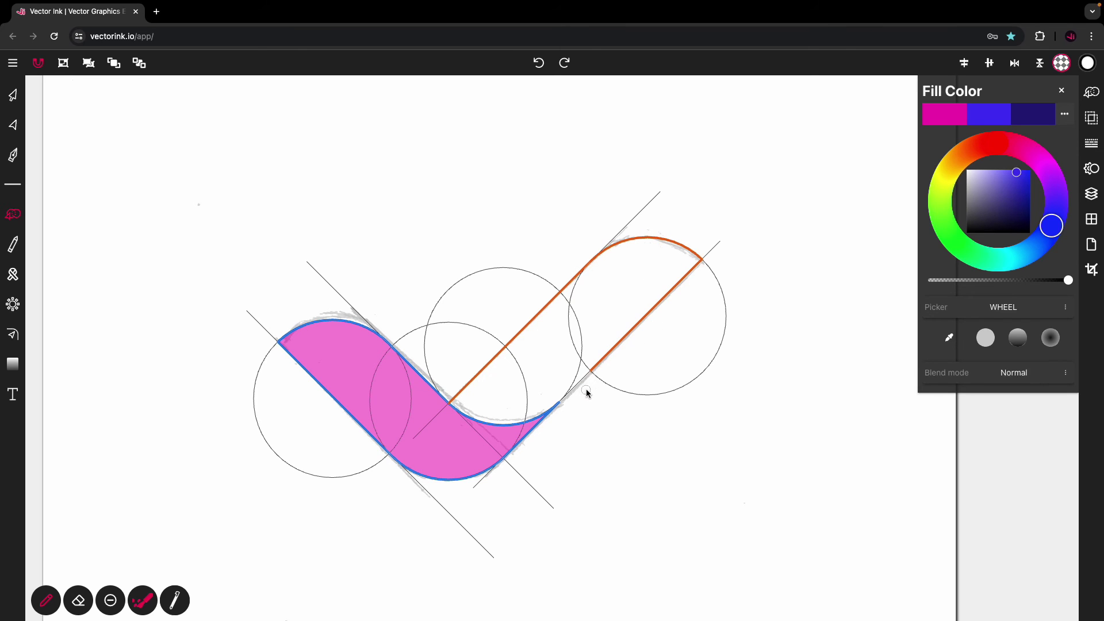
drag(582, 378, 505, 419)
drag(535, 413, 535, 423)
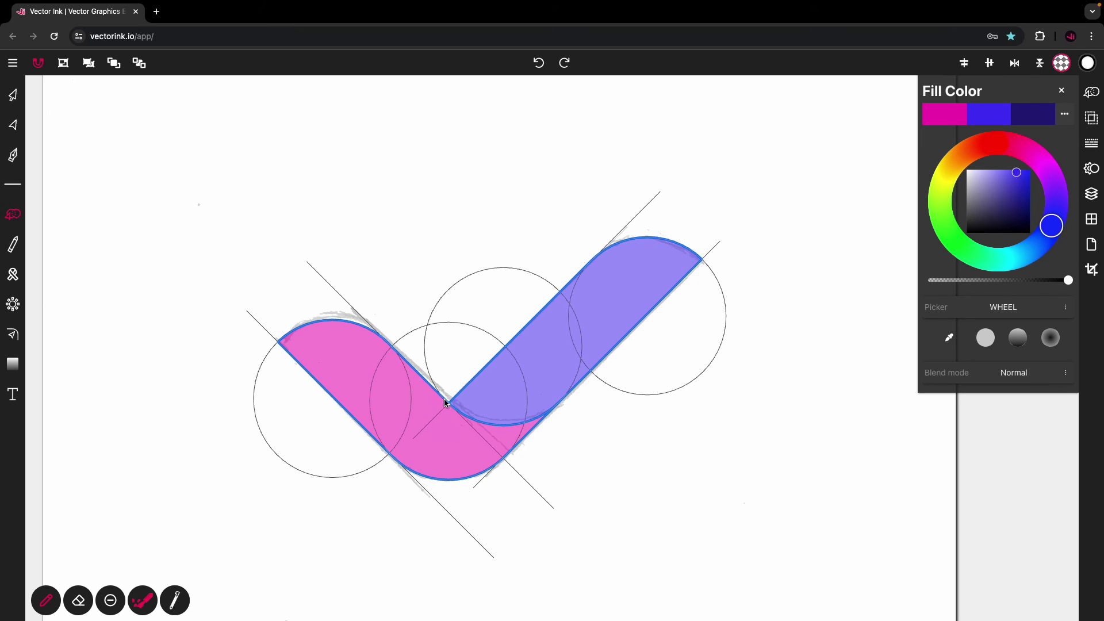
click(13, 96)
click(211, 125)
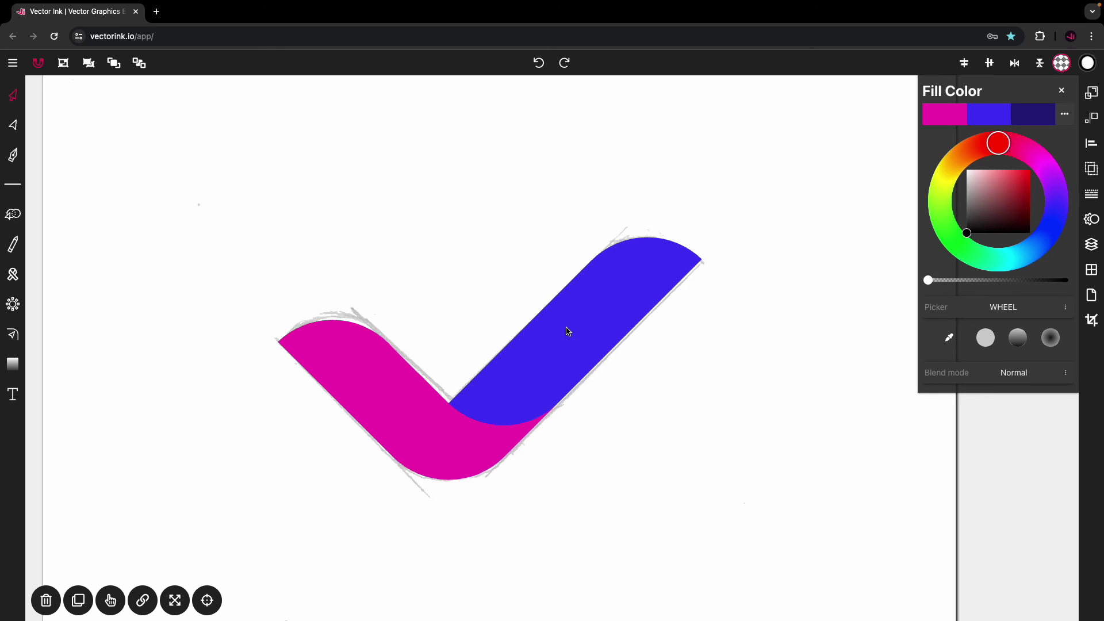
Give the long indigo arm a linear gradient running from indigo at its tip to dark 231a7b at the fold
click(555, 349)
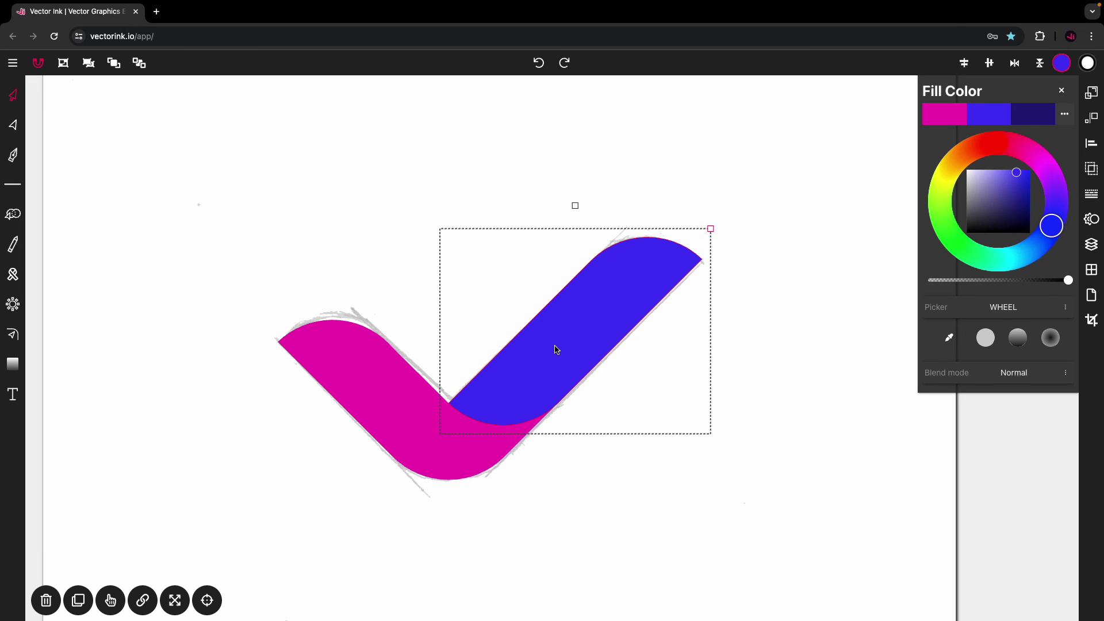
click(1018, 338)
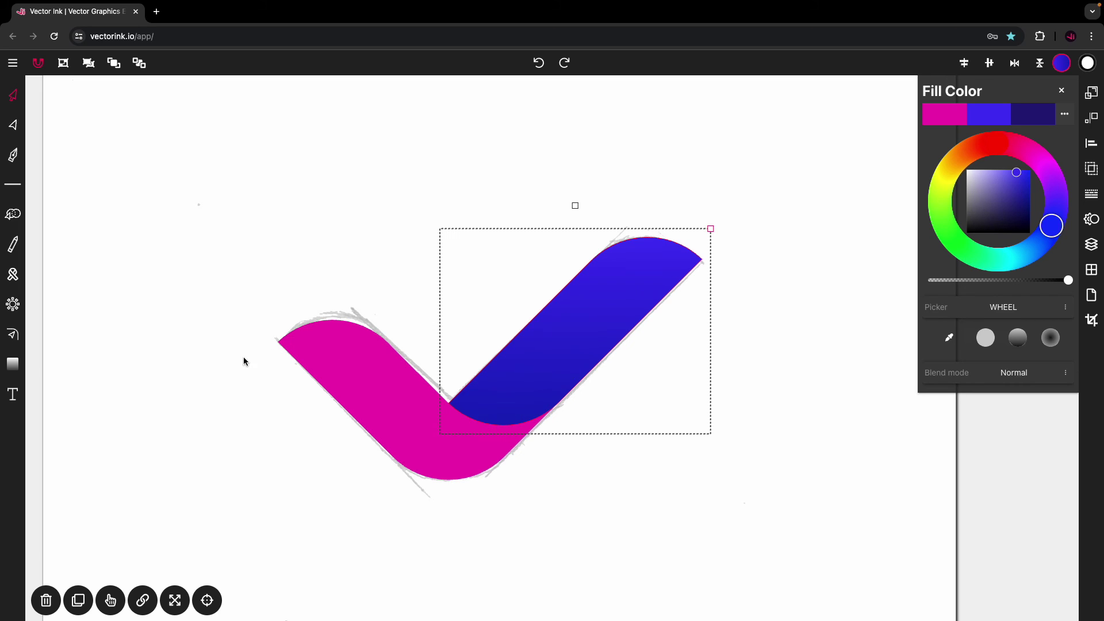
click(12, 363)
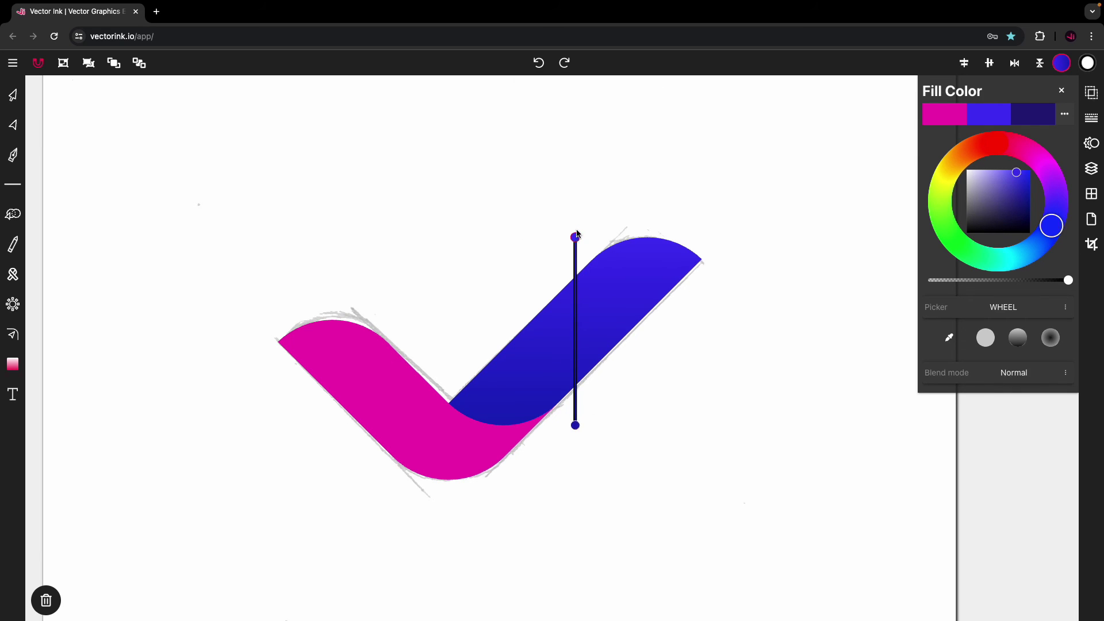
drag(576, 237, 687, 248)
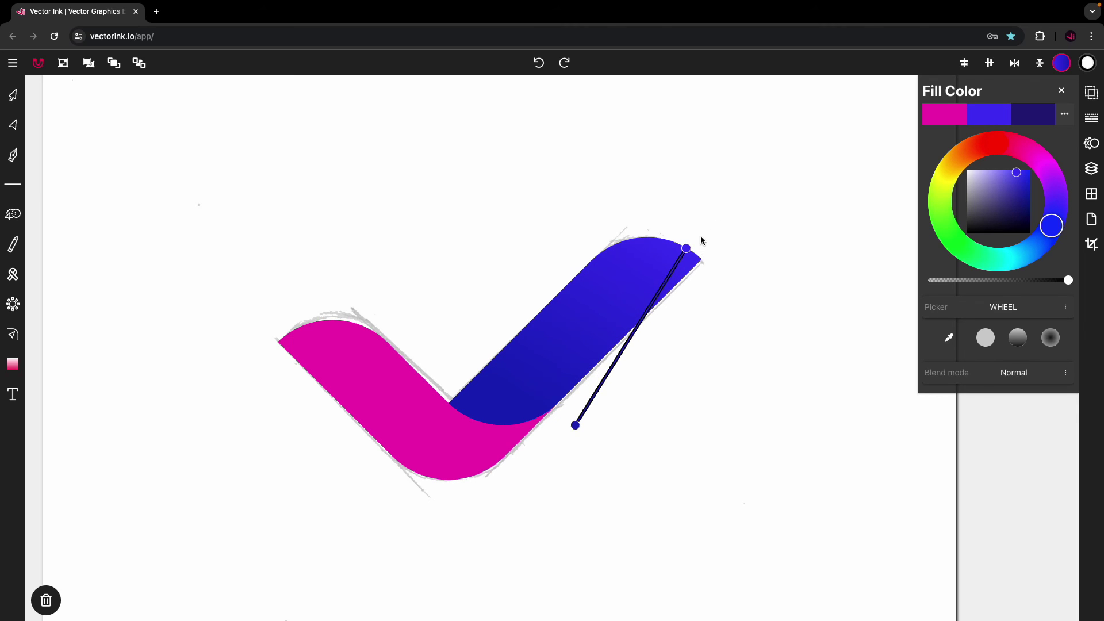
click(575, 426)
mouse_move(575, 427)
mouse_down()
mouse_move(564, 350)
mouse_move(525, 399)
mouse_move(582, 346)
mouse_move(513, 408)
mouse_up()
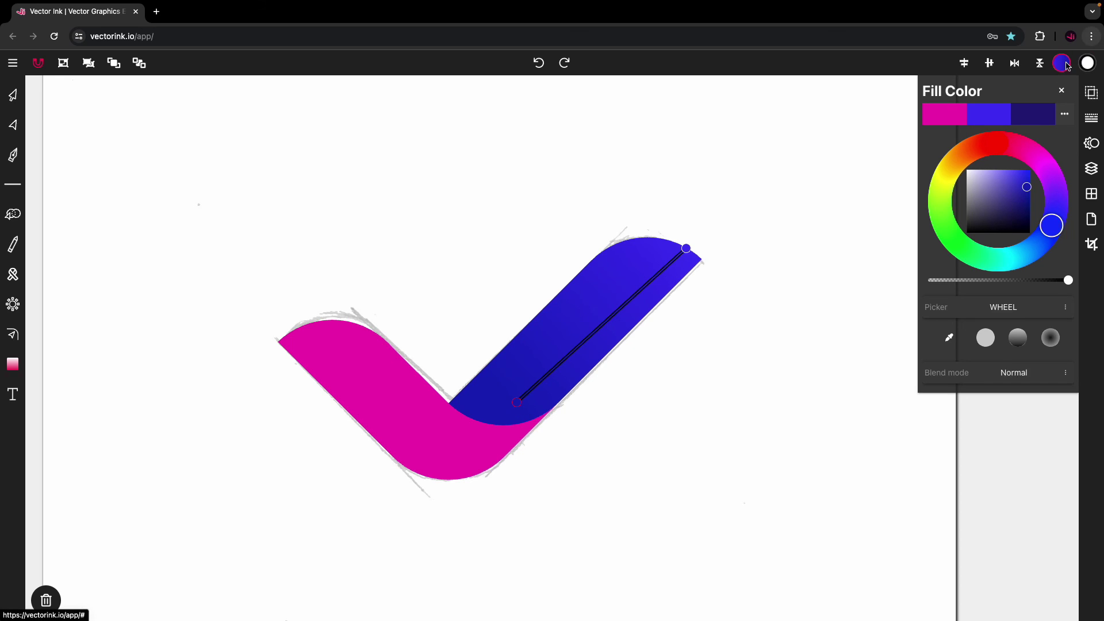
click(1032, 117)
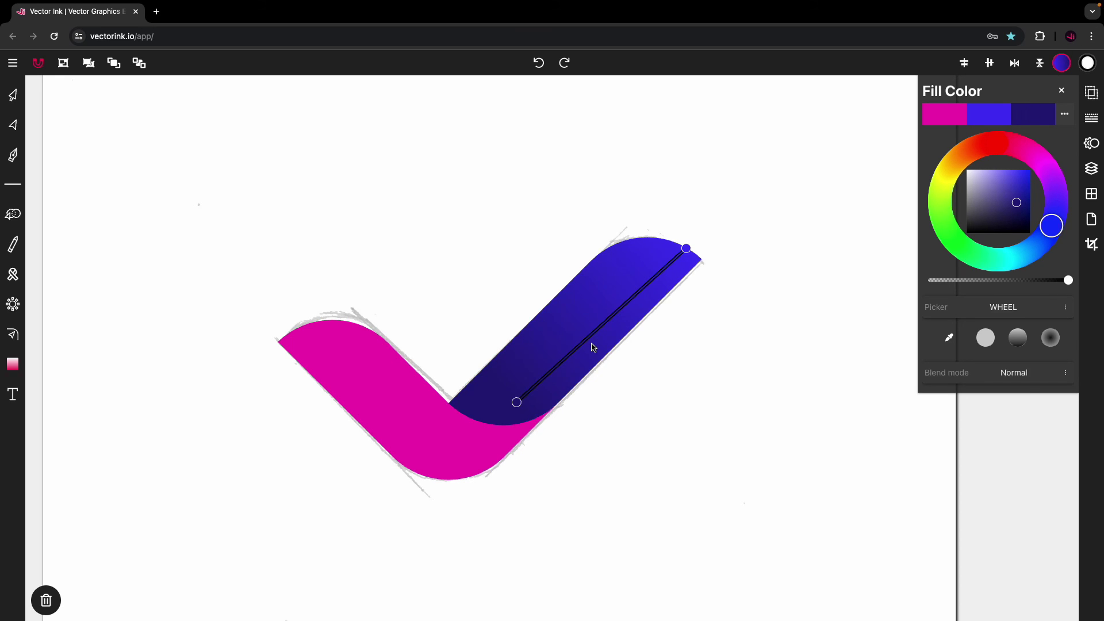
Shorten and shift the long arm's gradient so the dark shade fades out just above the fold
drag(516, 405, 450, 460)
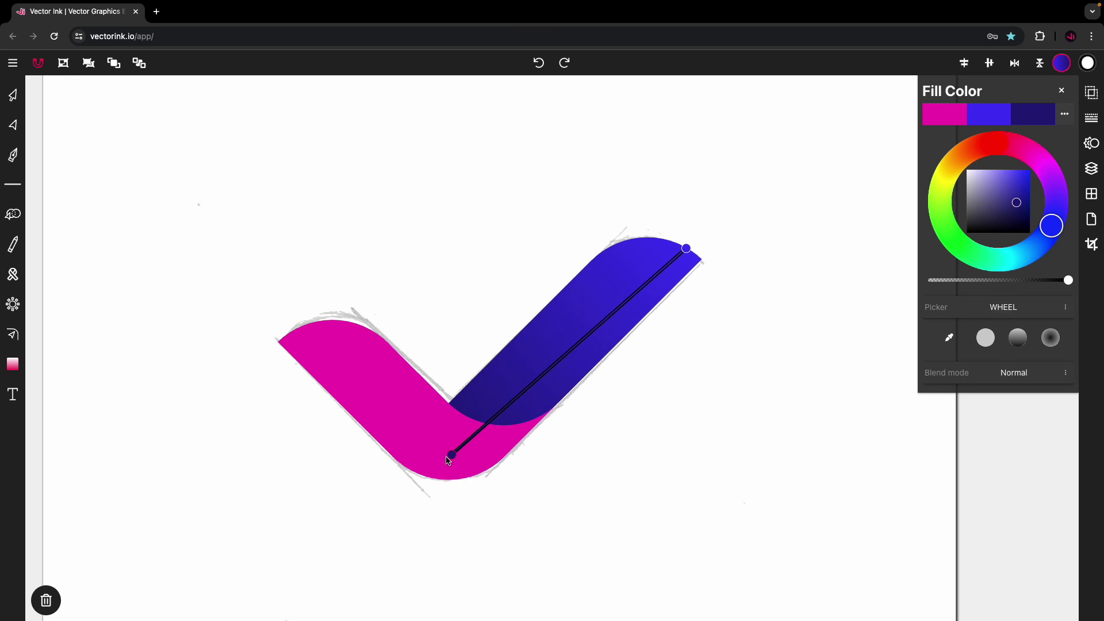
mouse_move(686, 248)
mouse_down()
mouse_move(520, 388)
mouse_move(710, 212)
mouse_move(507, 390)
mouse_up()
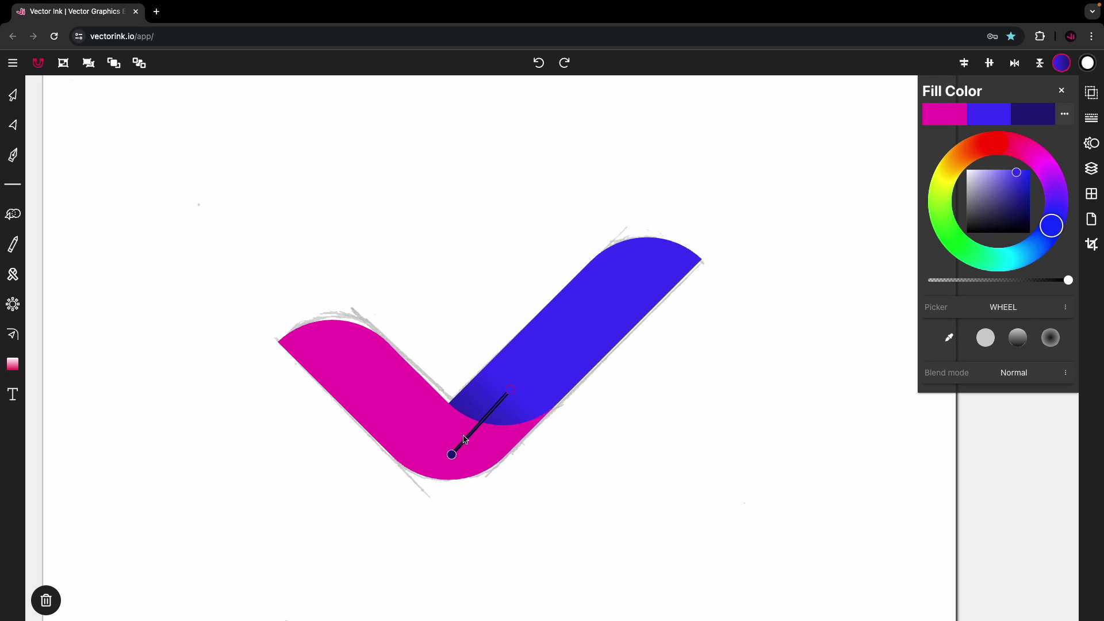
drag(451, 456, 463, 442)
click(510, 389)
drag(511, 390, 515, 386)
click(462, 441)
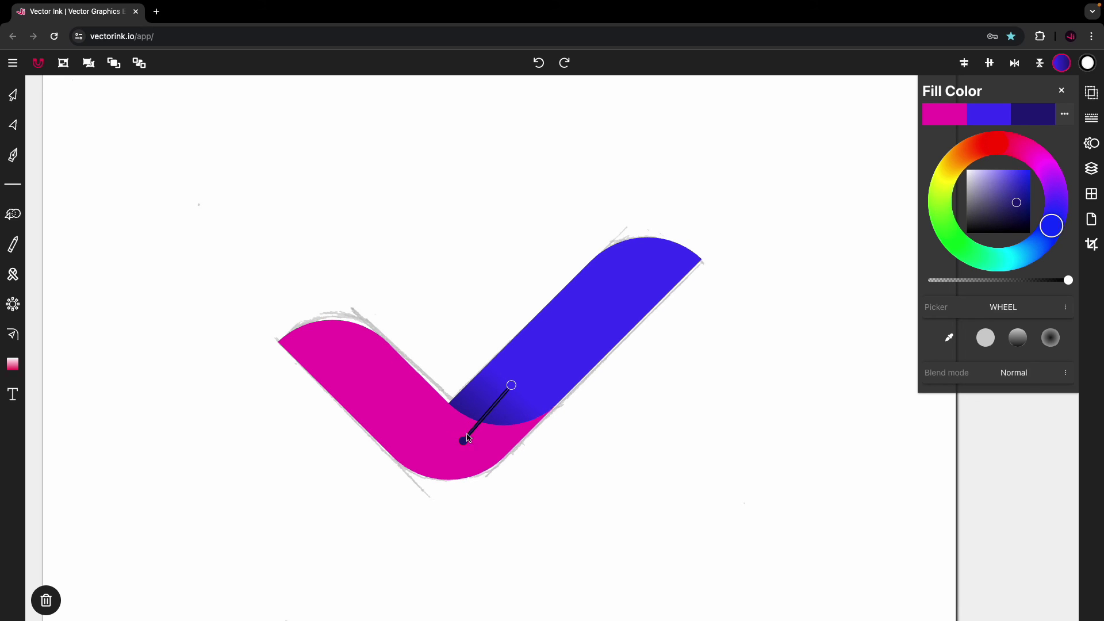
drag(465, 445, 460, 448)
click(512, 386)
drag(513, 386, 525, 374)
drag(459, 443, 449, 451)
Give the magenta shape a linear gradient running from magenta on the short arm to indigo 4634f5 below the fold
click(21, 96)
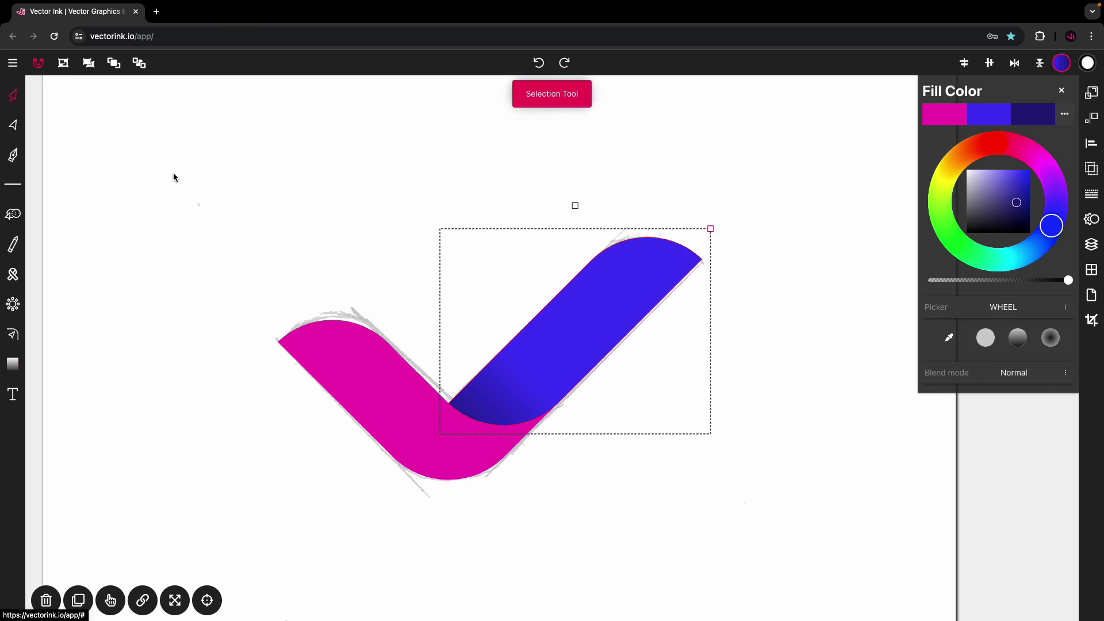
click(361, 386)
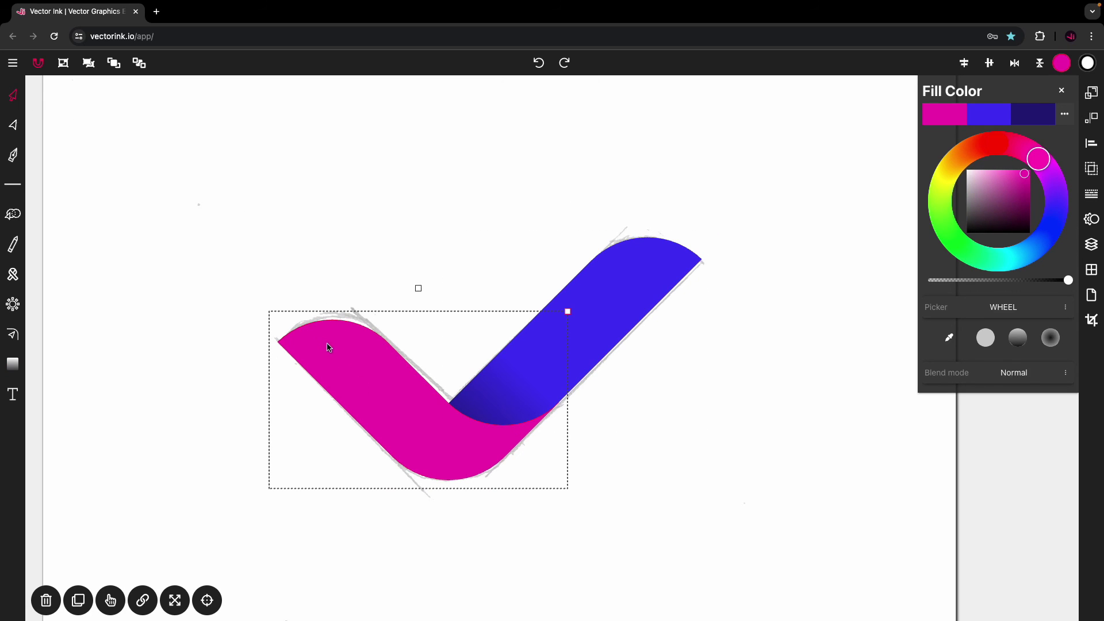
click(1018, 339)
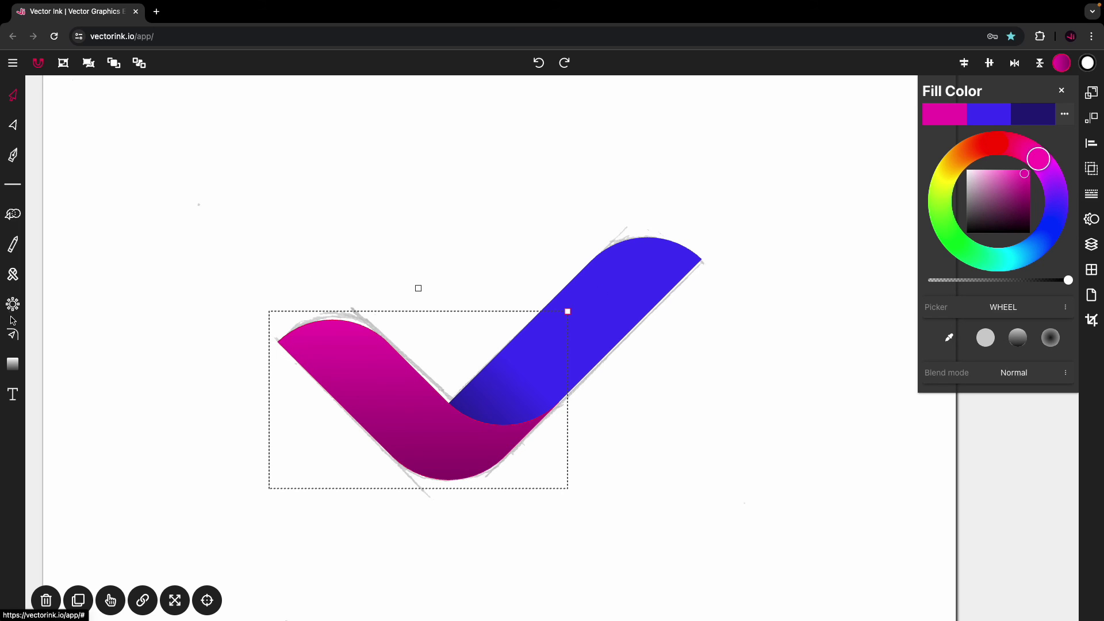
click(13, 364)
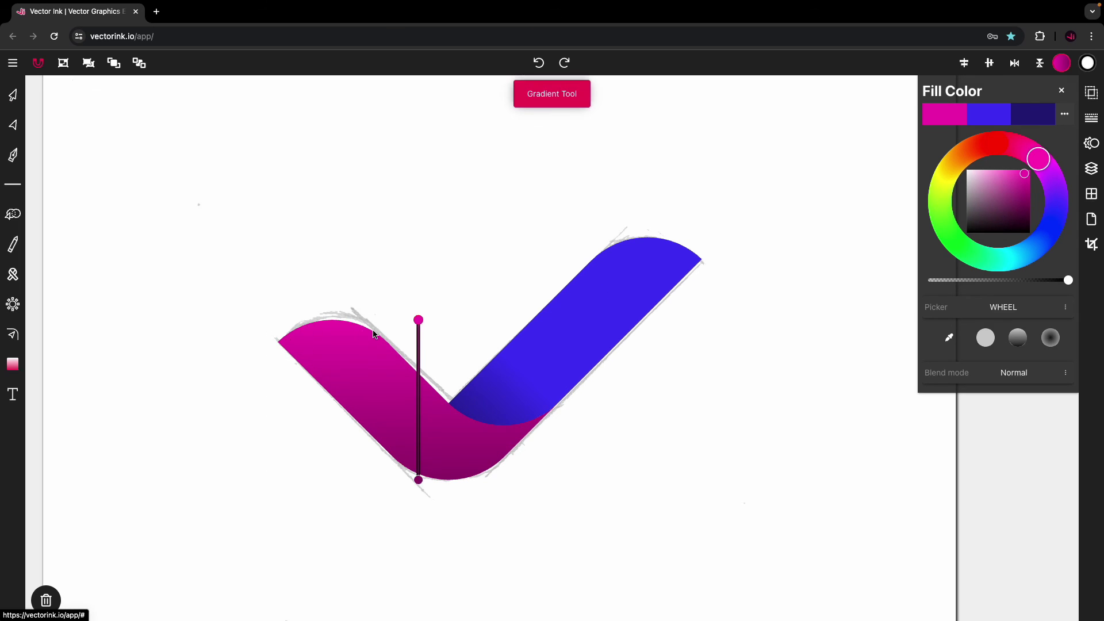
drag(420, 319, 364, 409)
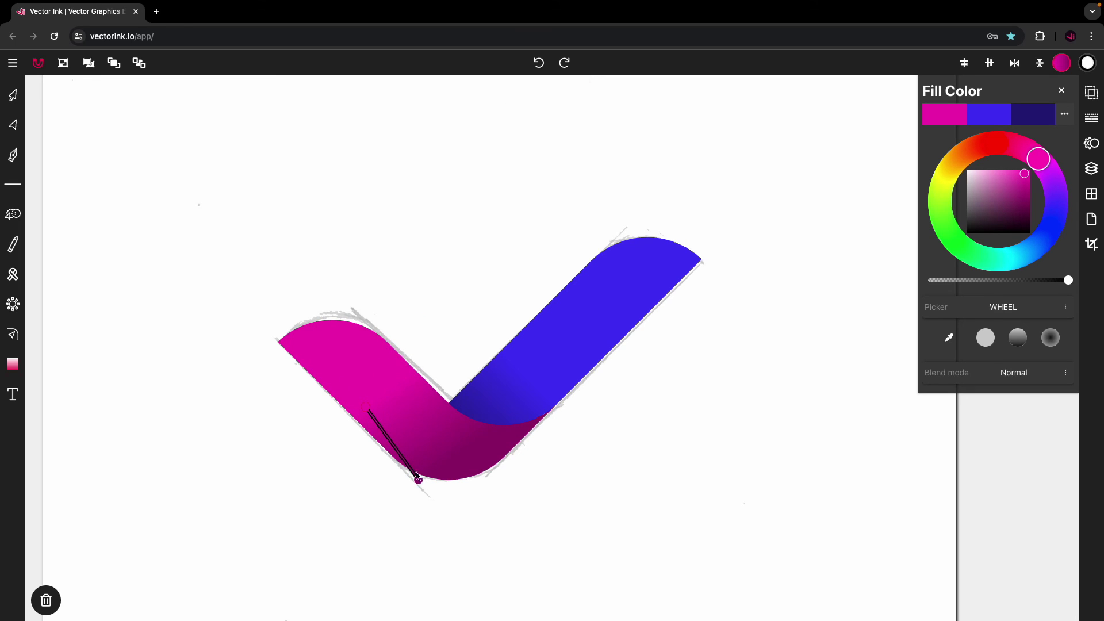
drag(418, 479, 490, 492)
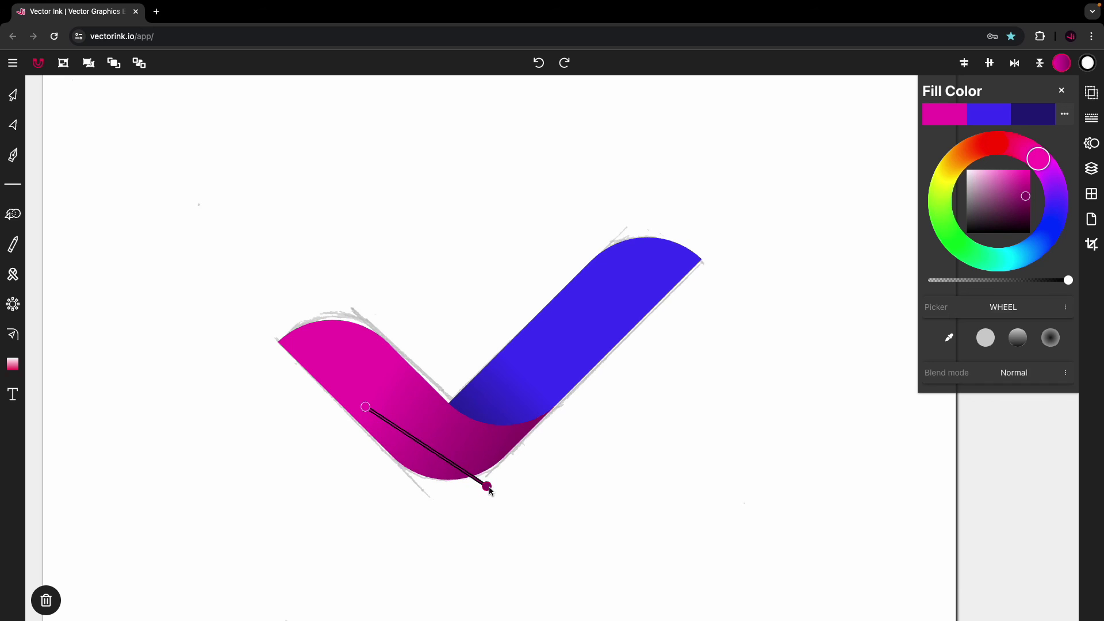
click(992, 117)
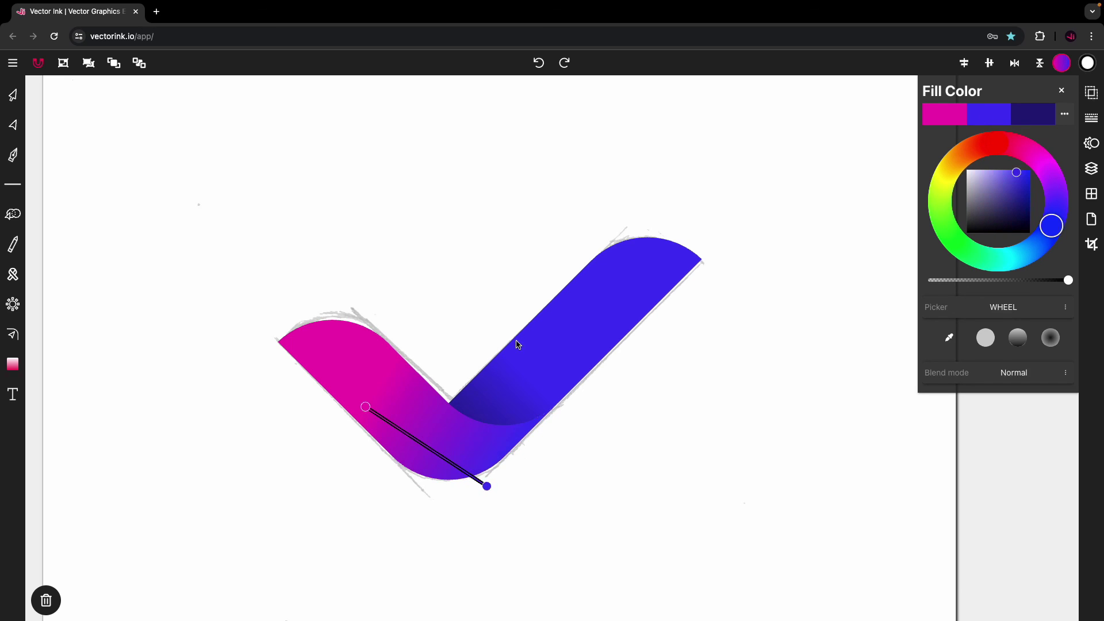
Fine-tune both ends of the magenta shape's gradient so it runs diagonally through the bend and blends into the long arm
drag(366, 407, 406, 406)
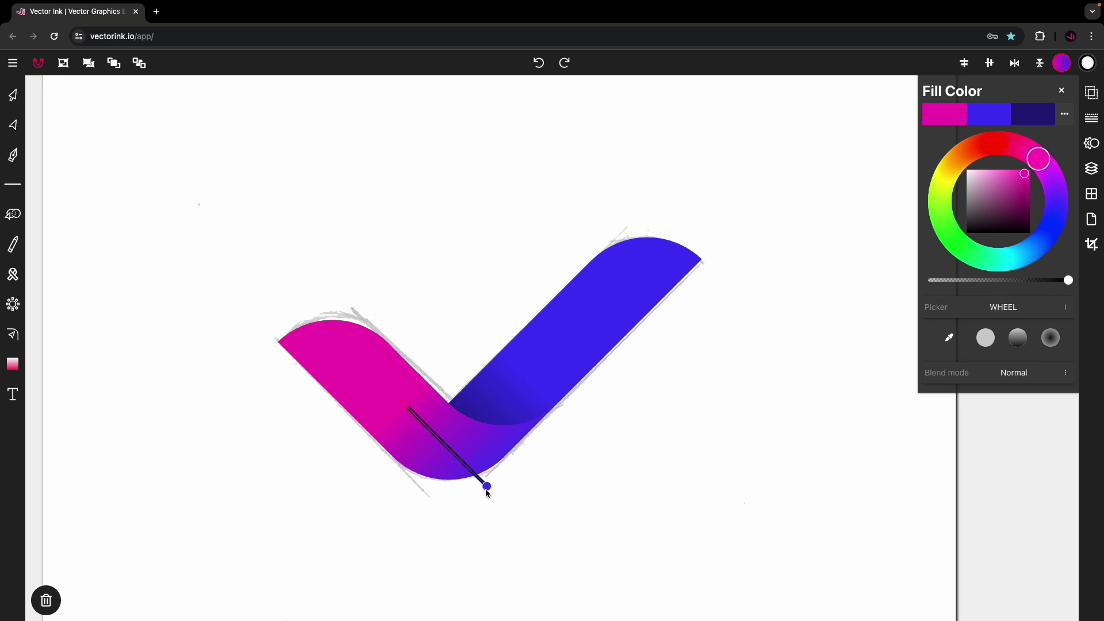
drag(487, 487, 492, 493)
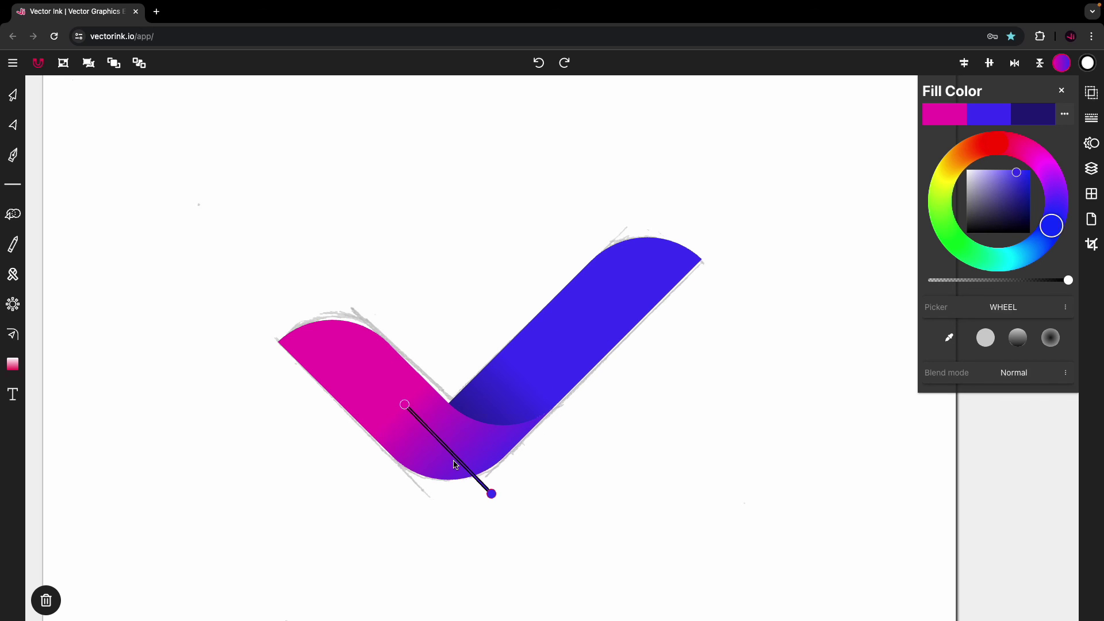
click(406, 406)
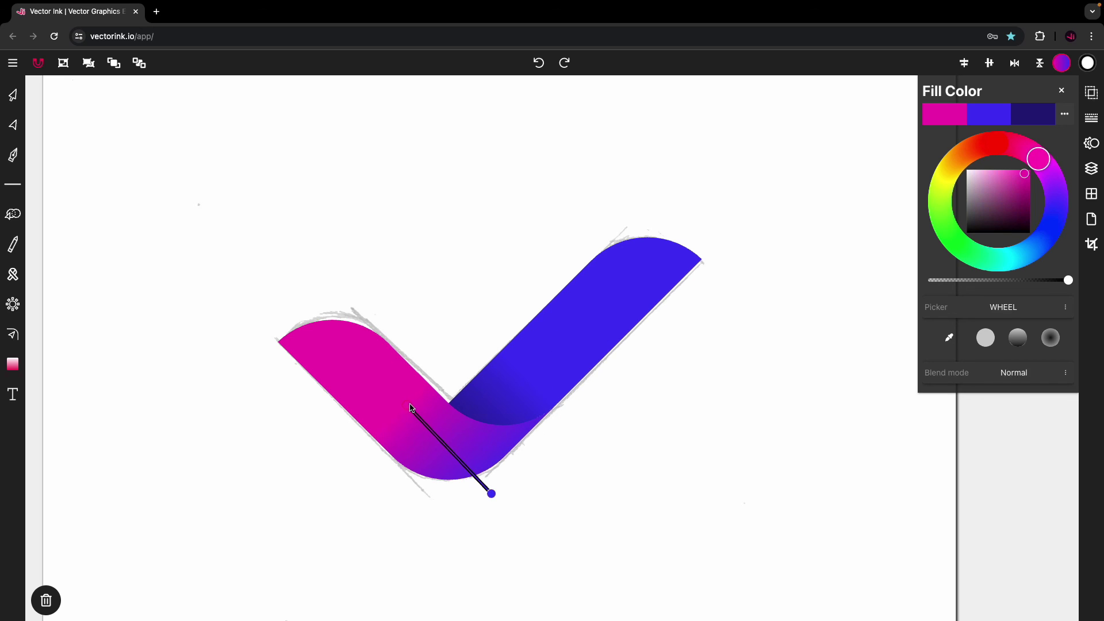
click(495, 496)
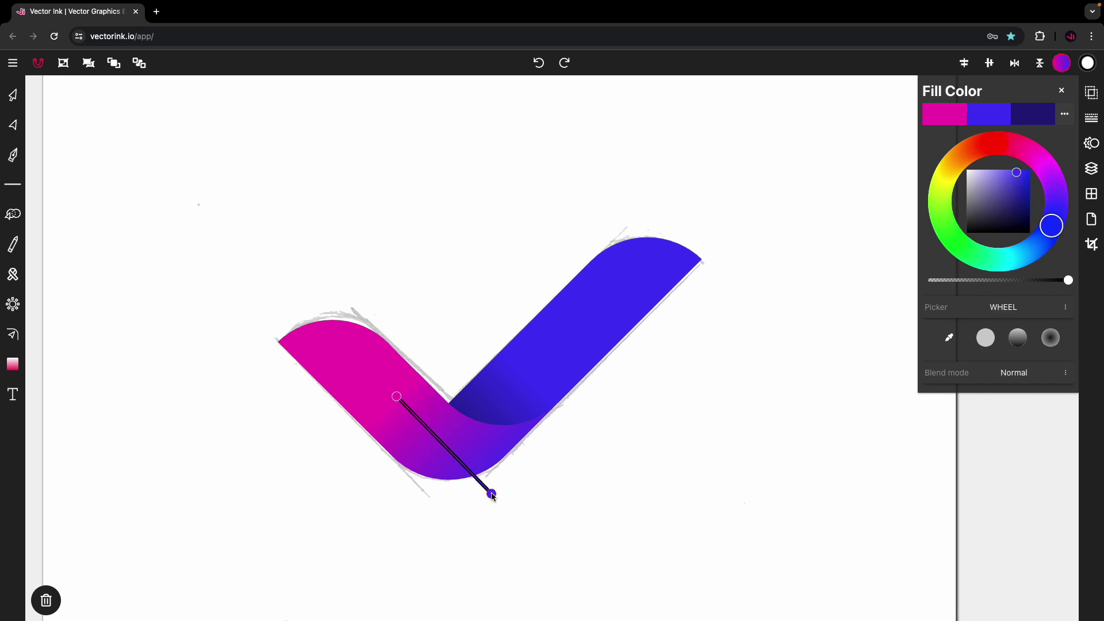
mouse_move(400, 399)
mouse_down()
mouse_move(424, 425)
mouse_move(408, 406)
mouse_up()
click(494, 498)
mouse_move(495, 499)
mouse_down()
mouse_move(513, 518)
mouse_move(501, 506)
mouse_up()
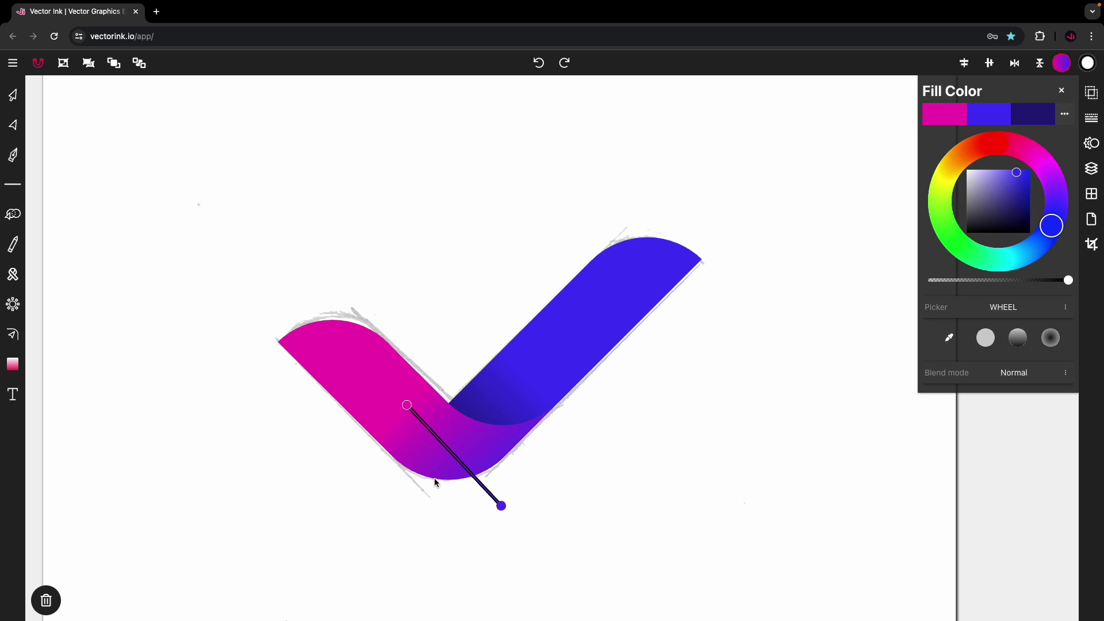
drag(503, 511, 482, 491)
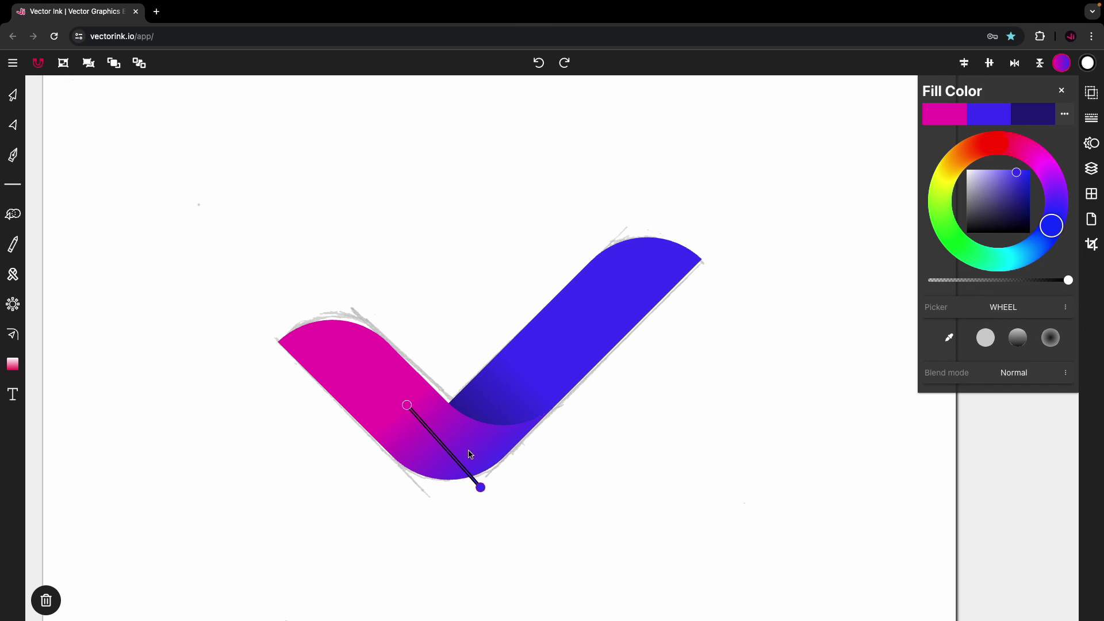
Nudge the magenta end of the bend's gradient slightly further up the short arm and deselect the shape
click(407, 406)
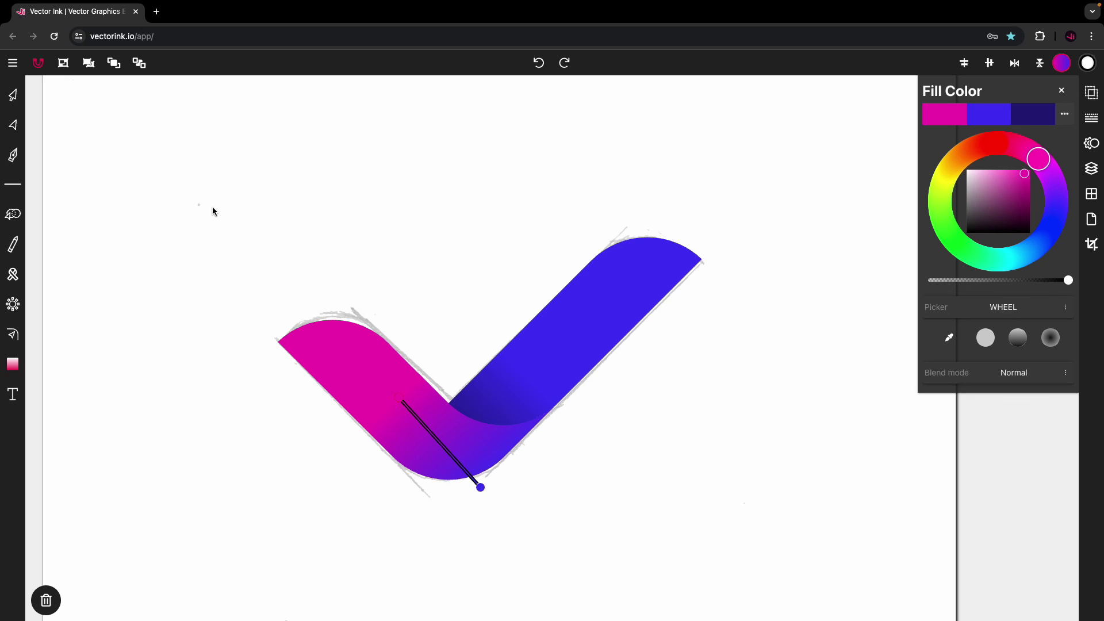
click(13, 95)
click(154, 171)
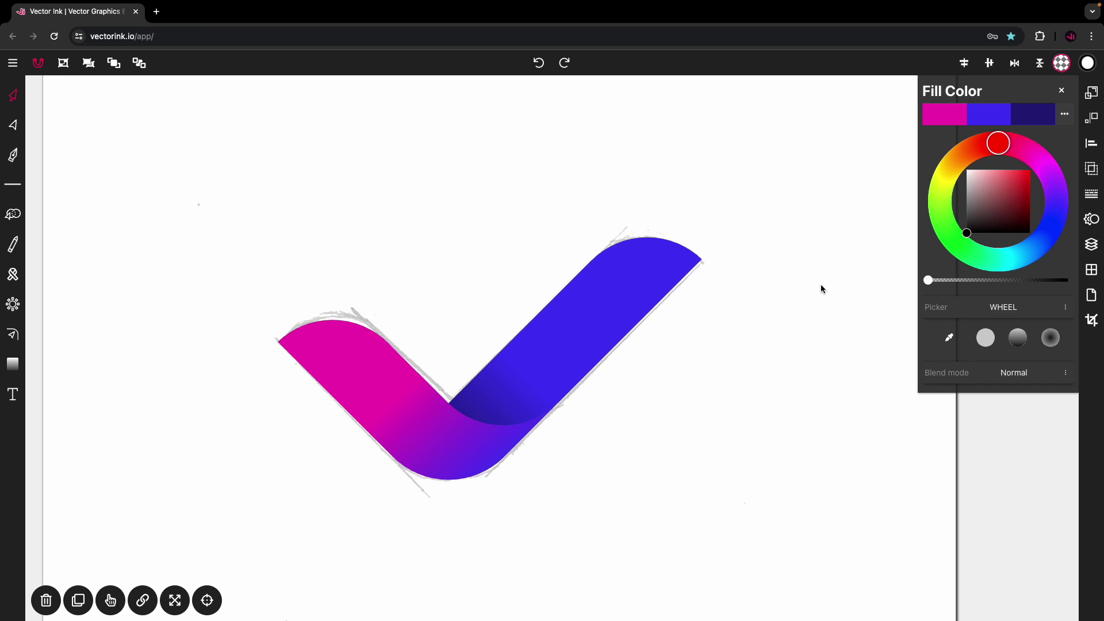
Hide the Raster sketch layer so only the vector check mark shows, and inspect the logo up close
click(1094, 249)
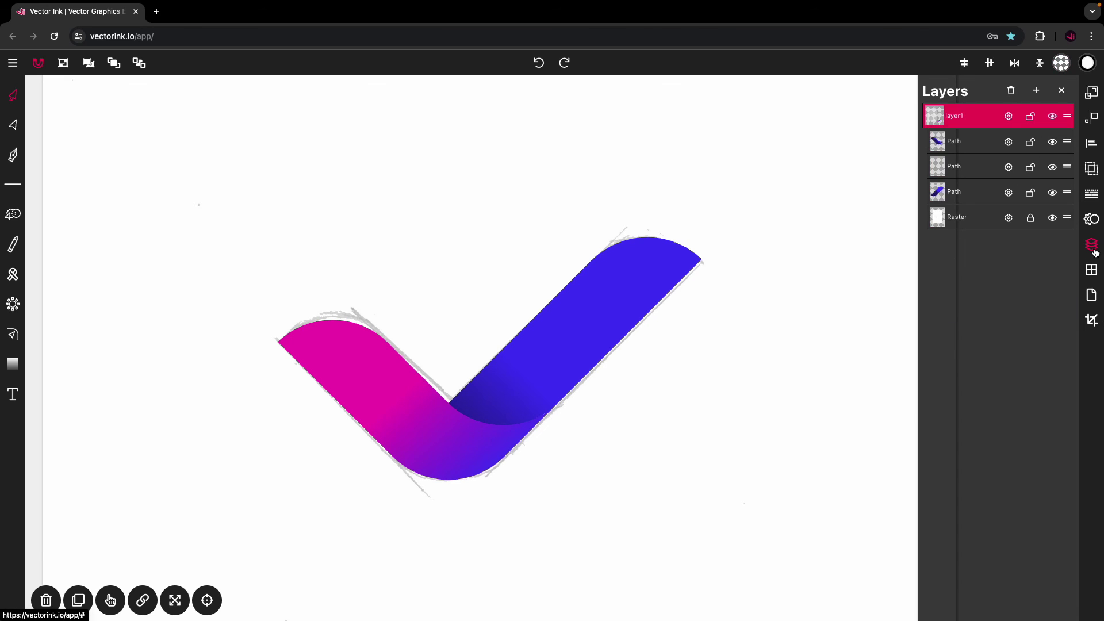
click(1053, 219)
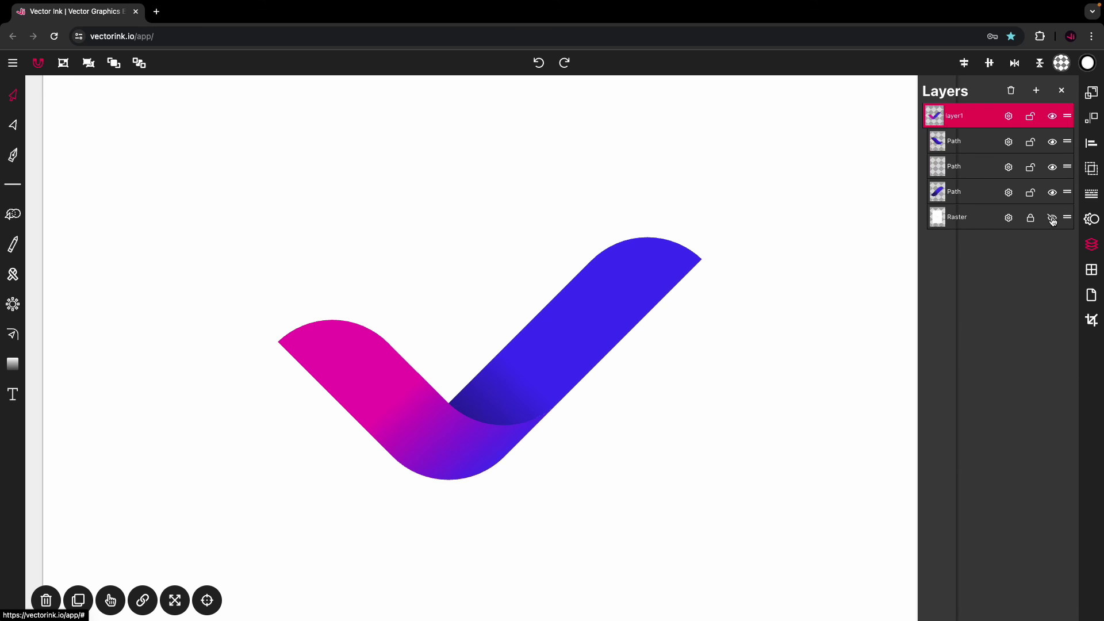
click(1063, 93)
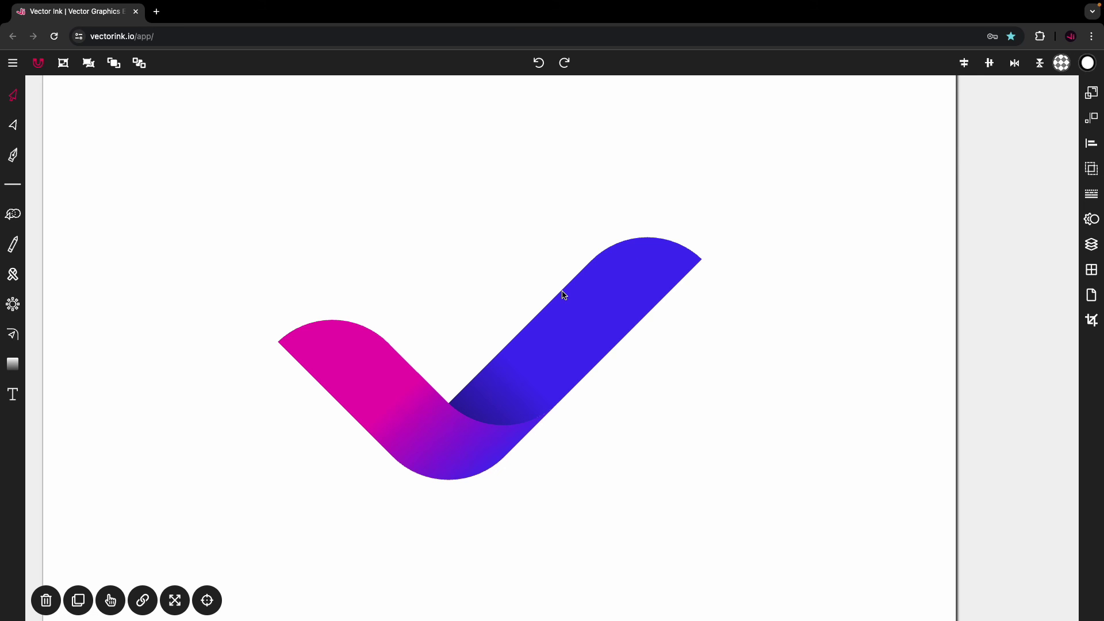
scroll(528, 330, up, 5)
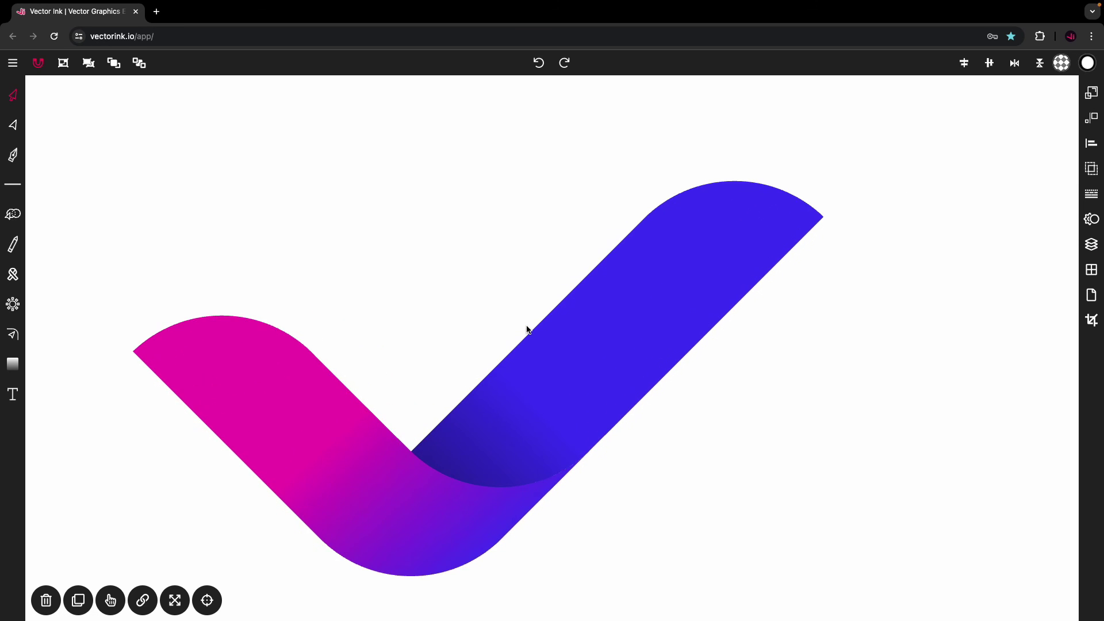
scroll(528, 330, left, 3)
scroll(528, 330, down, 2)
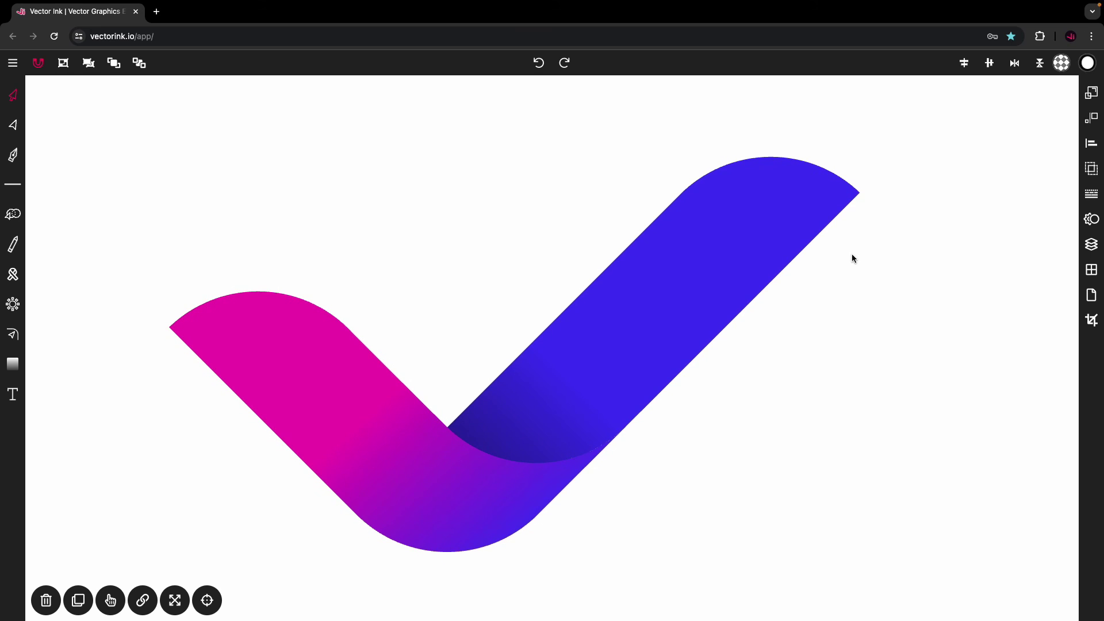